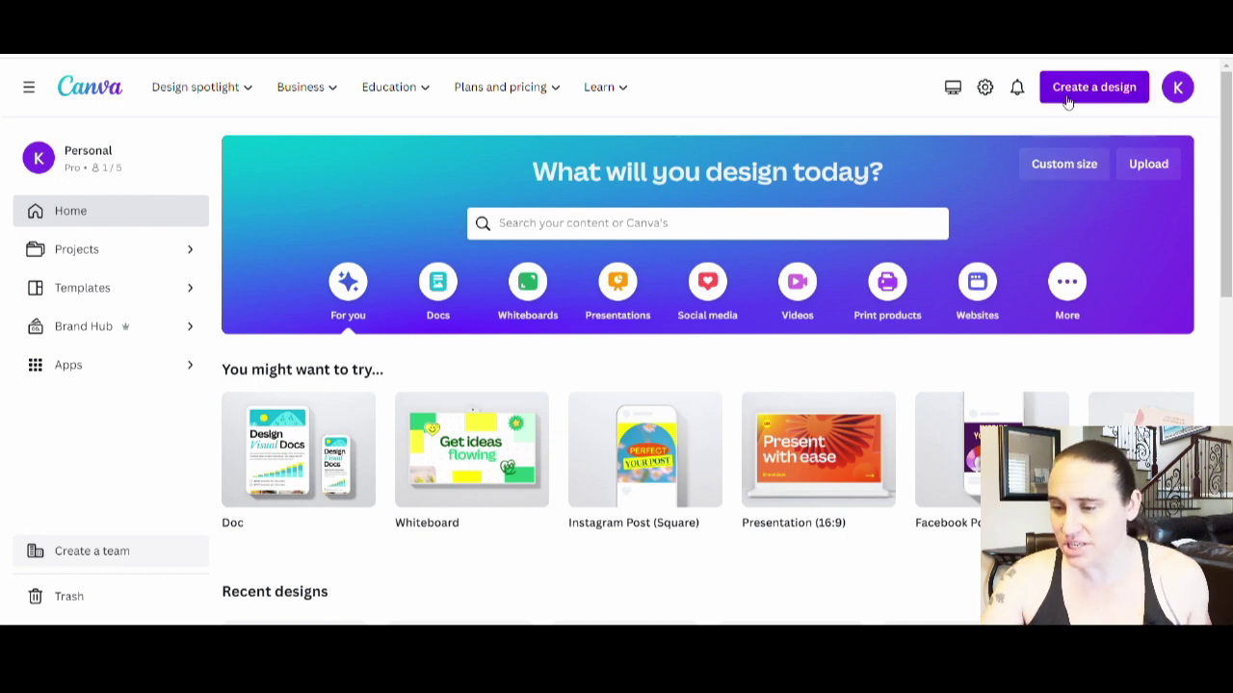
Create a new 4500 × 5400 px design and set its page background to solid black
left_click(1051, 167)
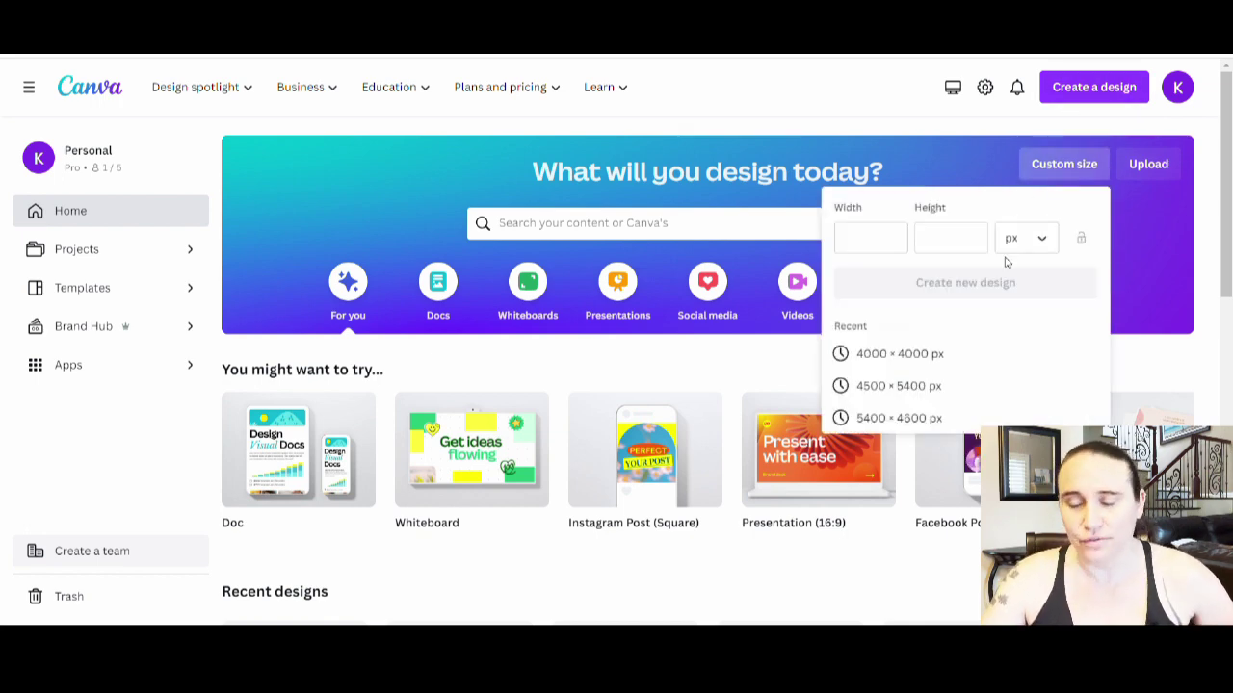
left_click(887, 387)
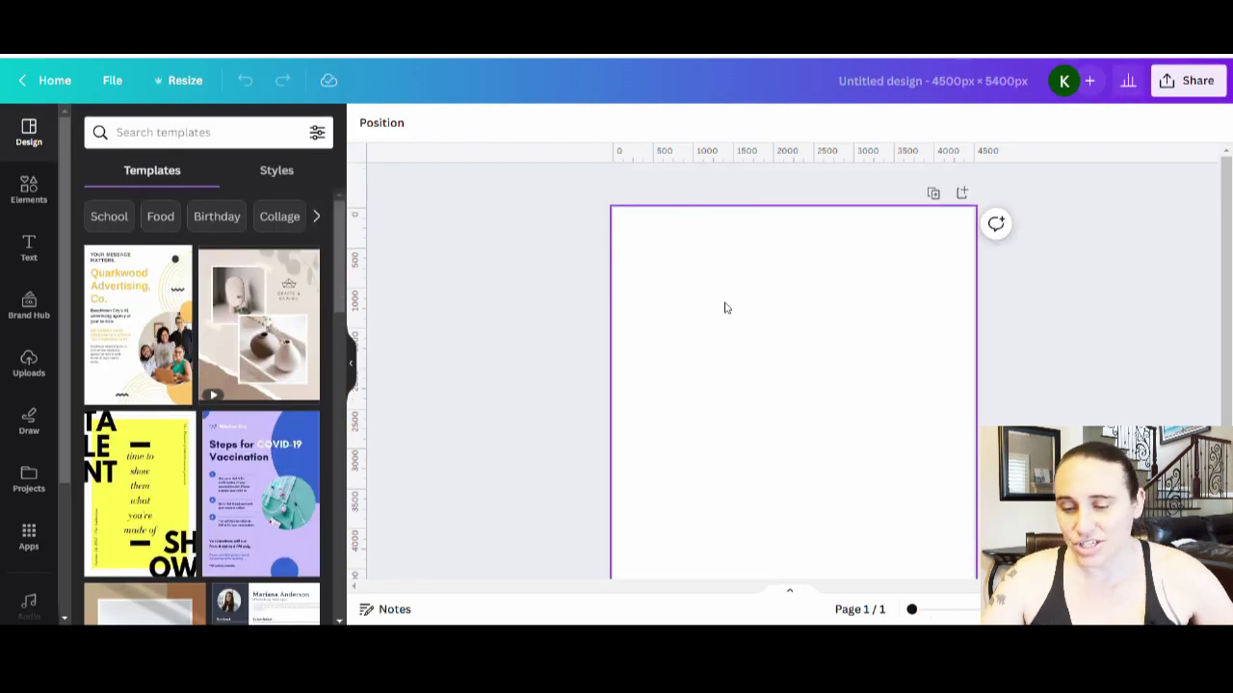
left_click(693, 329)
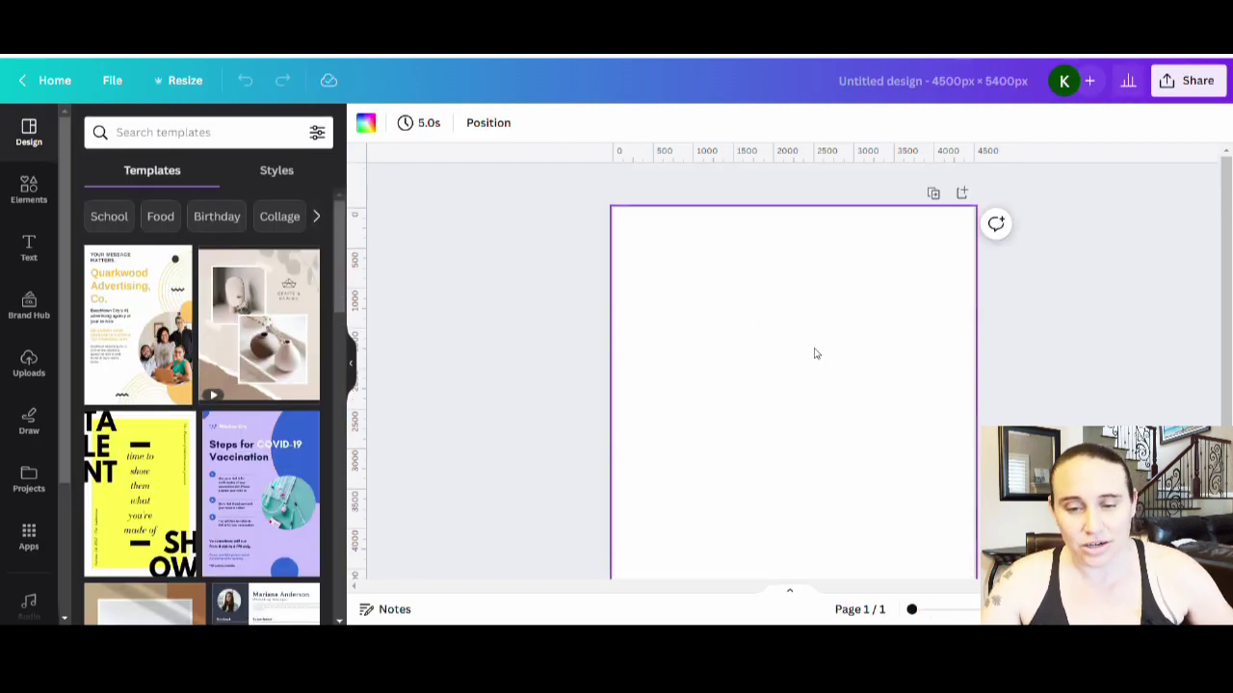
left_click(366, 123)
left_click(106, 442)
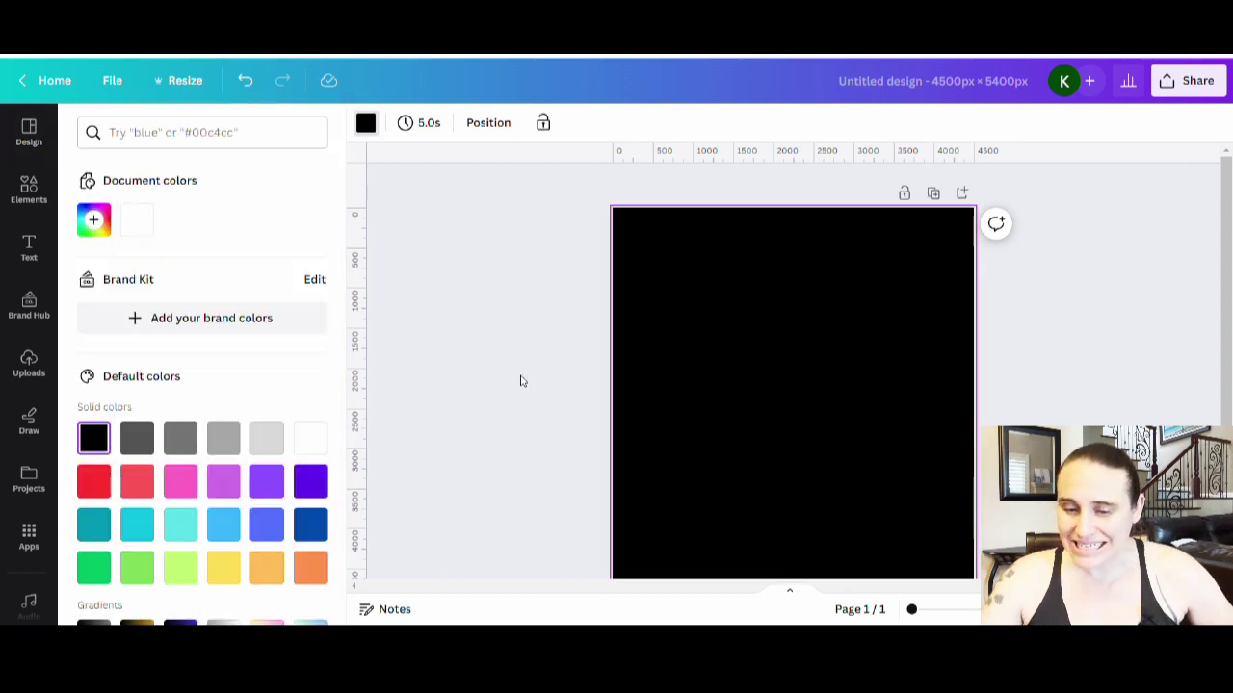
left_click(505, 375)
scroll(453, 357, "down", 3)
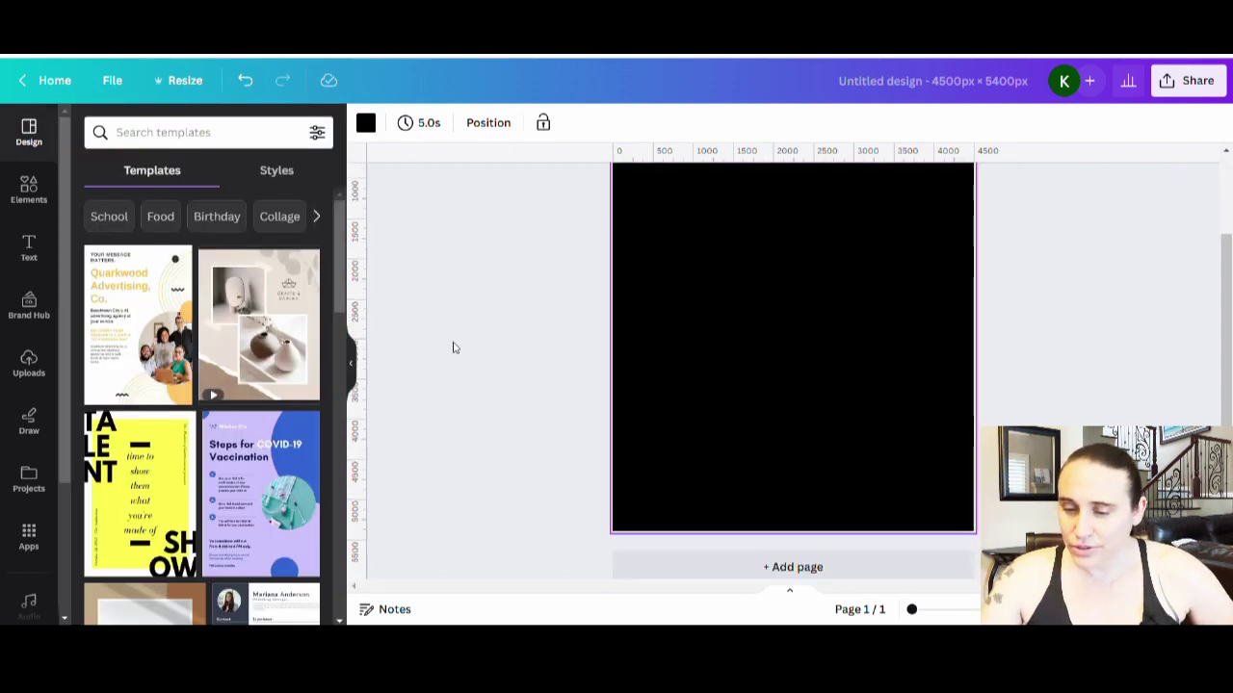
scroll(467, 352, "up", 3)
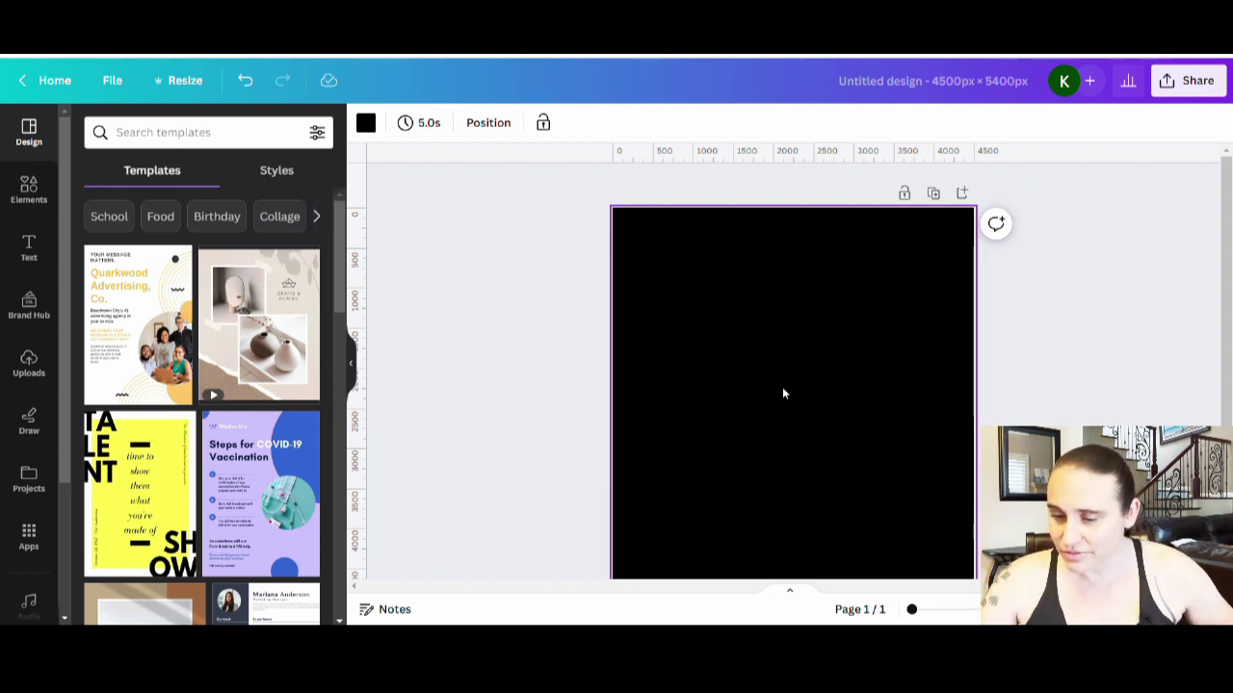
scroll(918, 275, "down", 3)
scroll(969, 311, "up", 3)
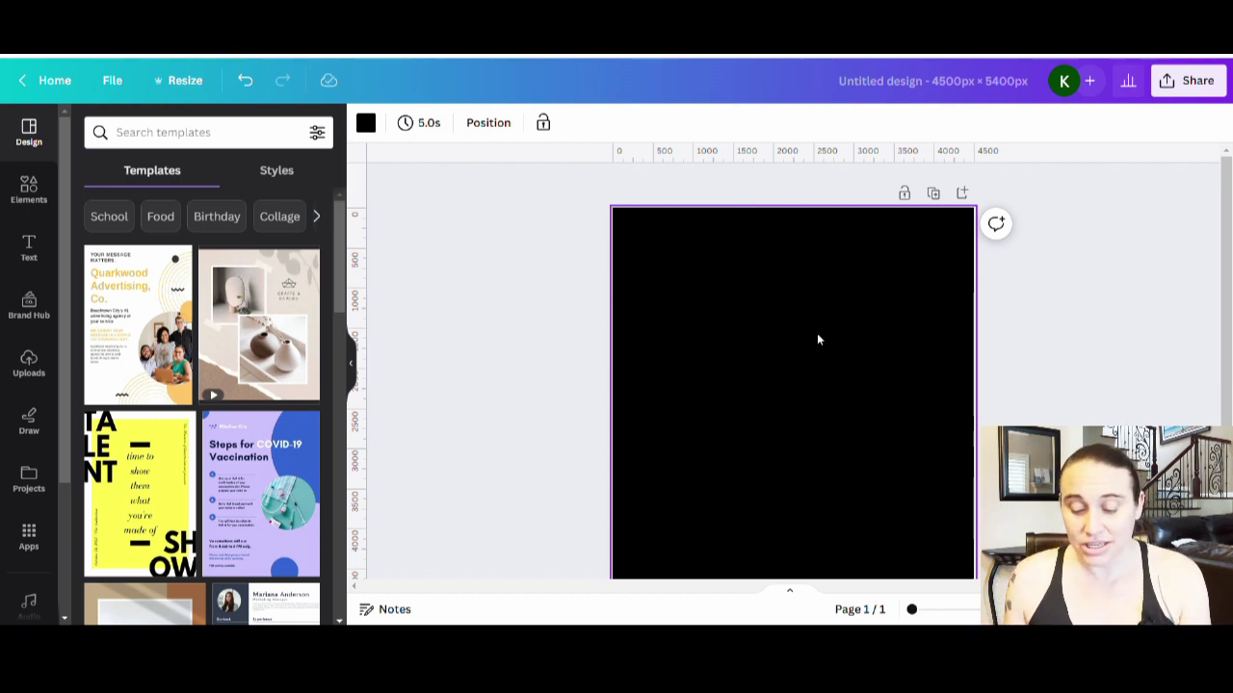
Add the text "spooky", enlarge it to about size 516 and centre it near the upper edge of the page
key("t")
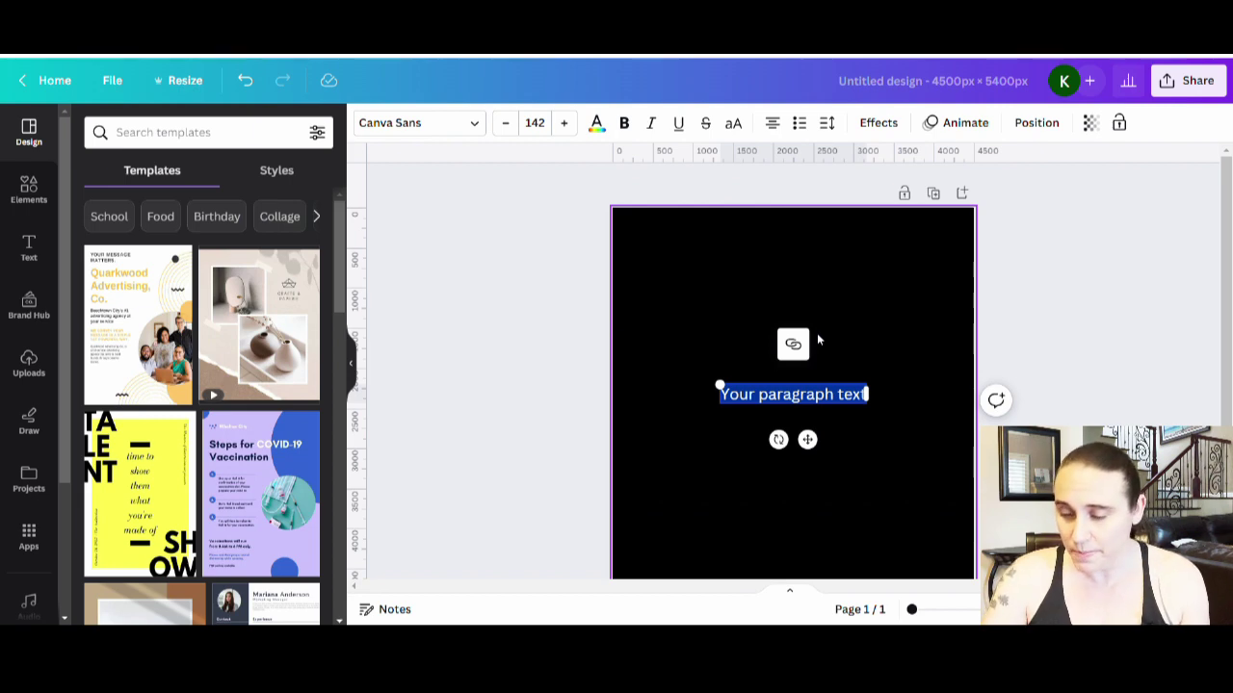
type("spooky")
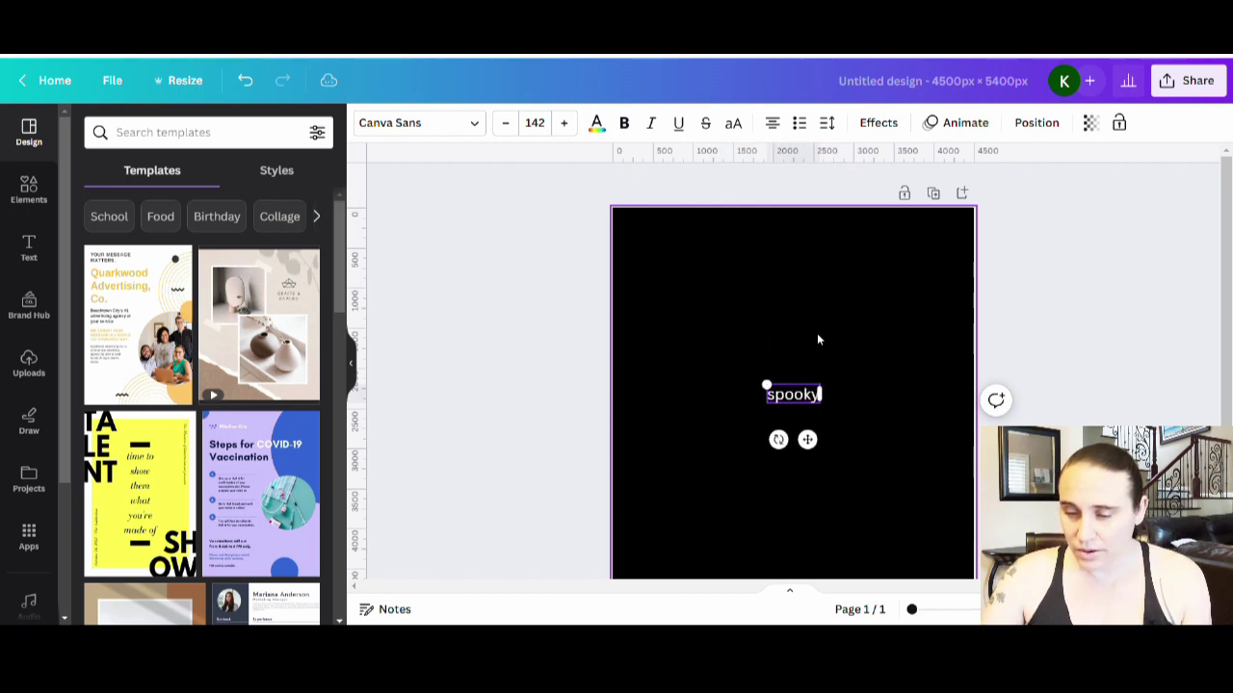
left_click(816, 337)
left_click(779, 397)
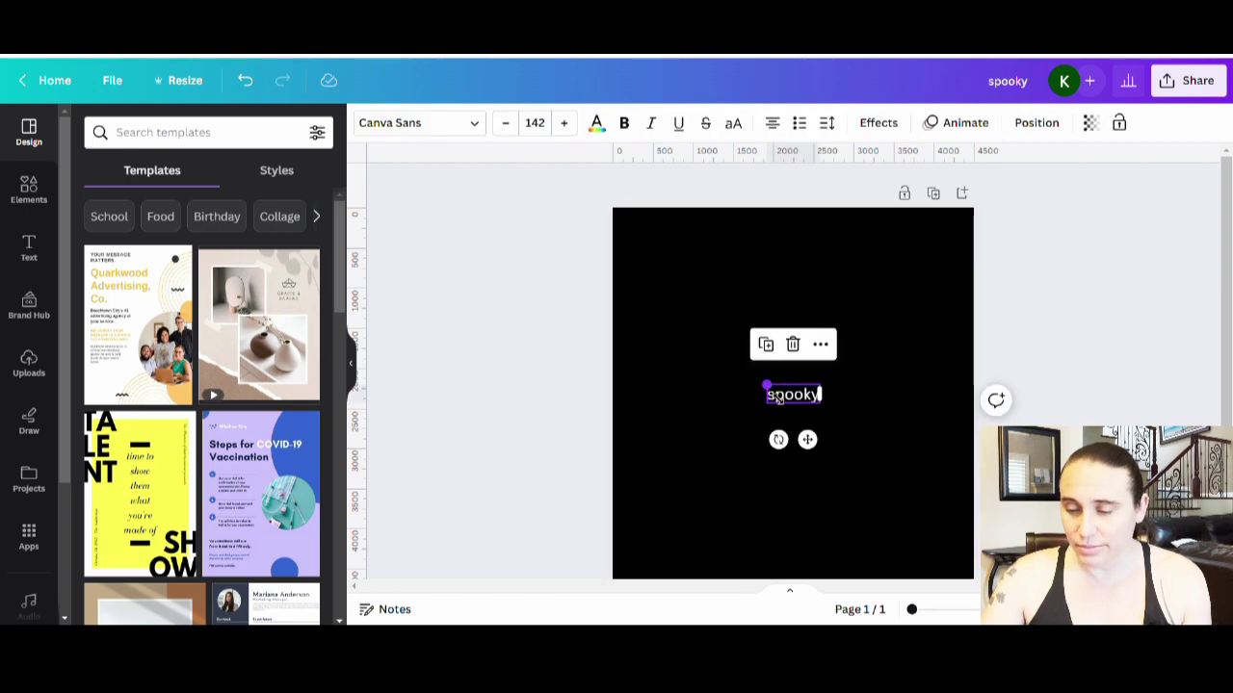
left_click_drag(766, 385, 628, 337)
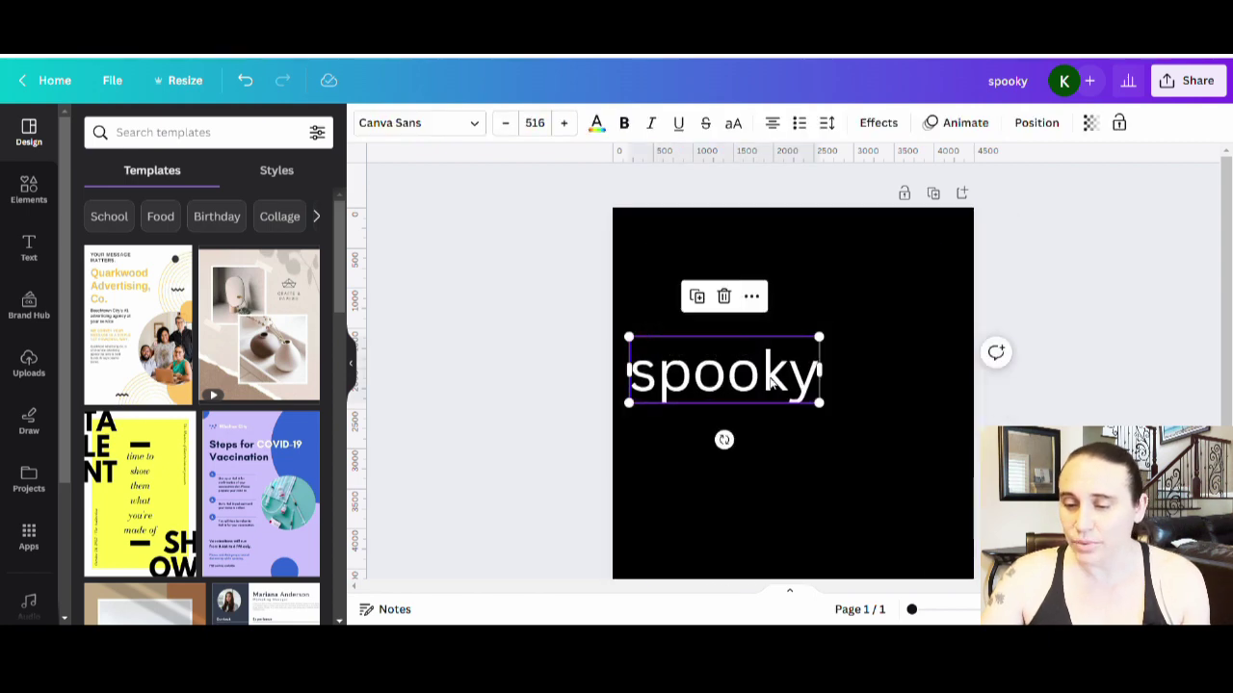
left_click_drag(794, 378, 861, 287)
left_click(817, 365)
left_click(800, 307)
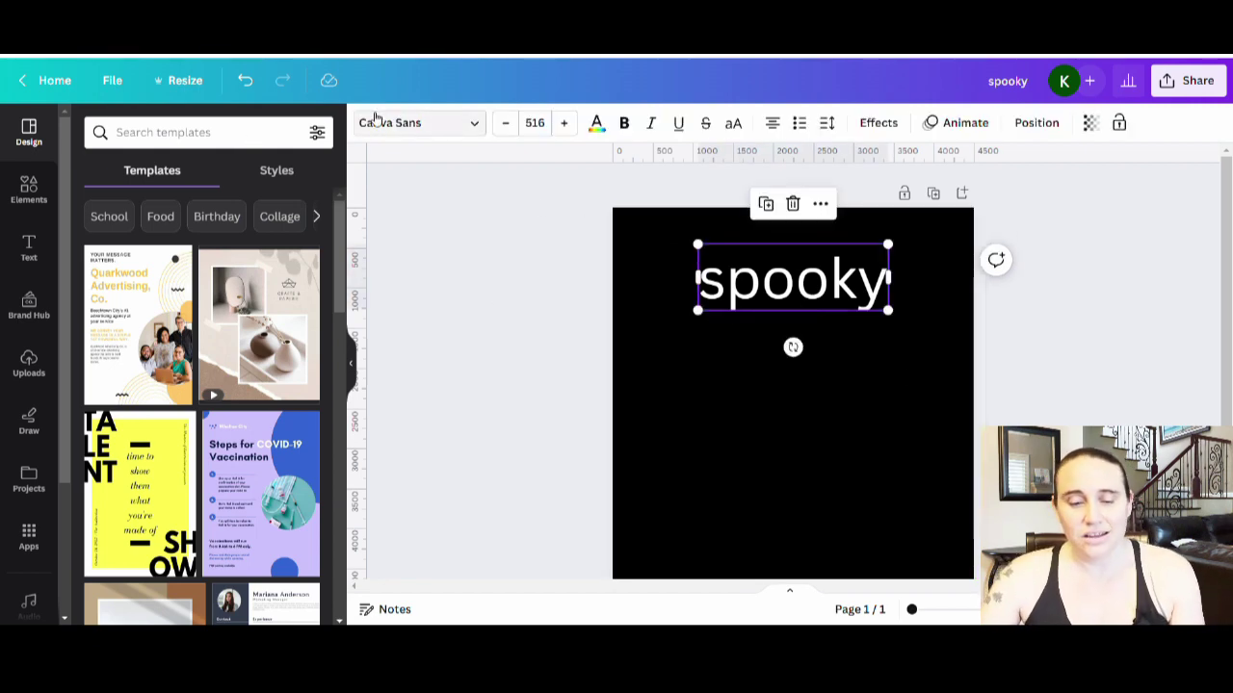
Change the font of the "spooky" text to Nectarine
left_click(405, 129)
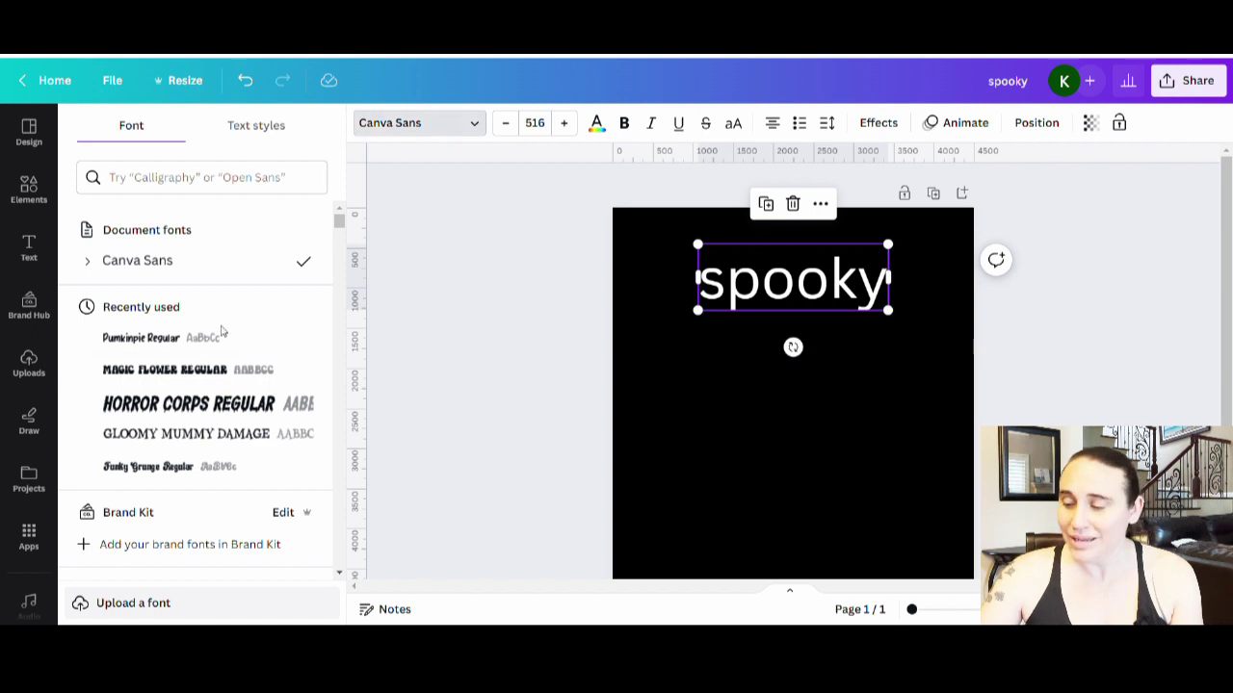
left_click(191, 185)
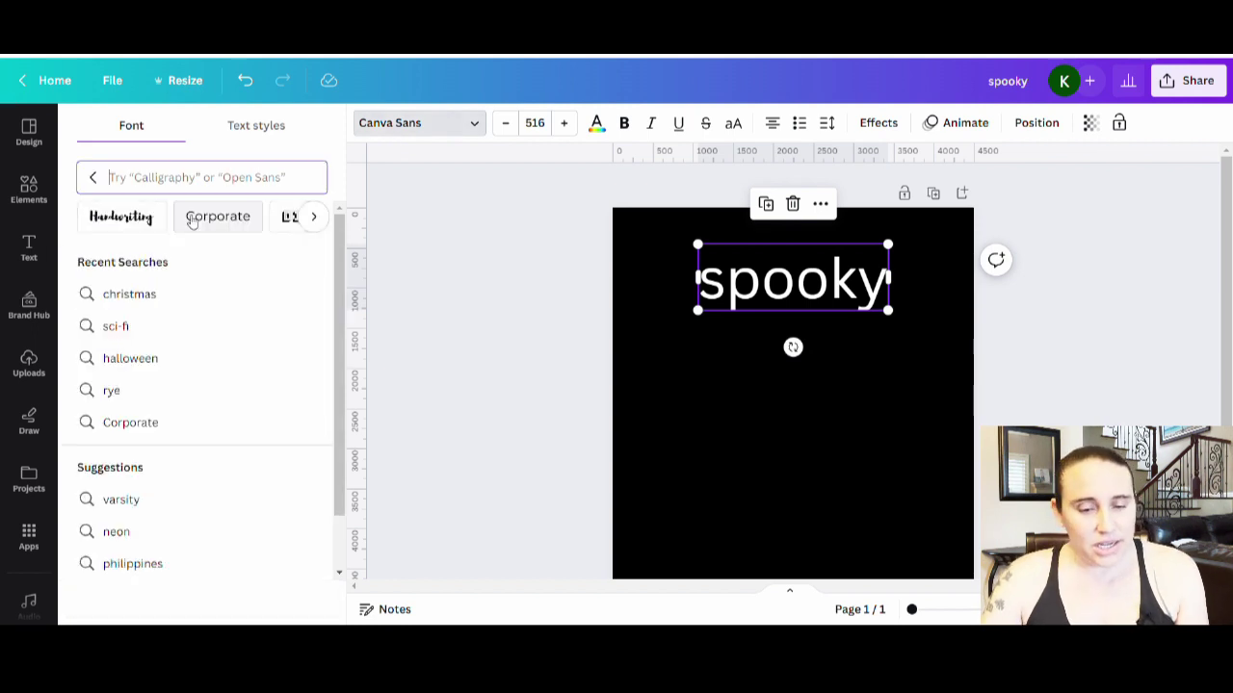
type("n")
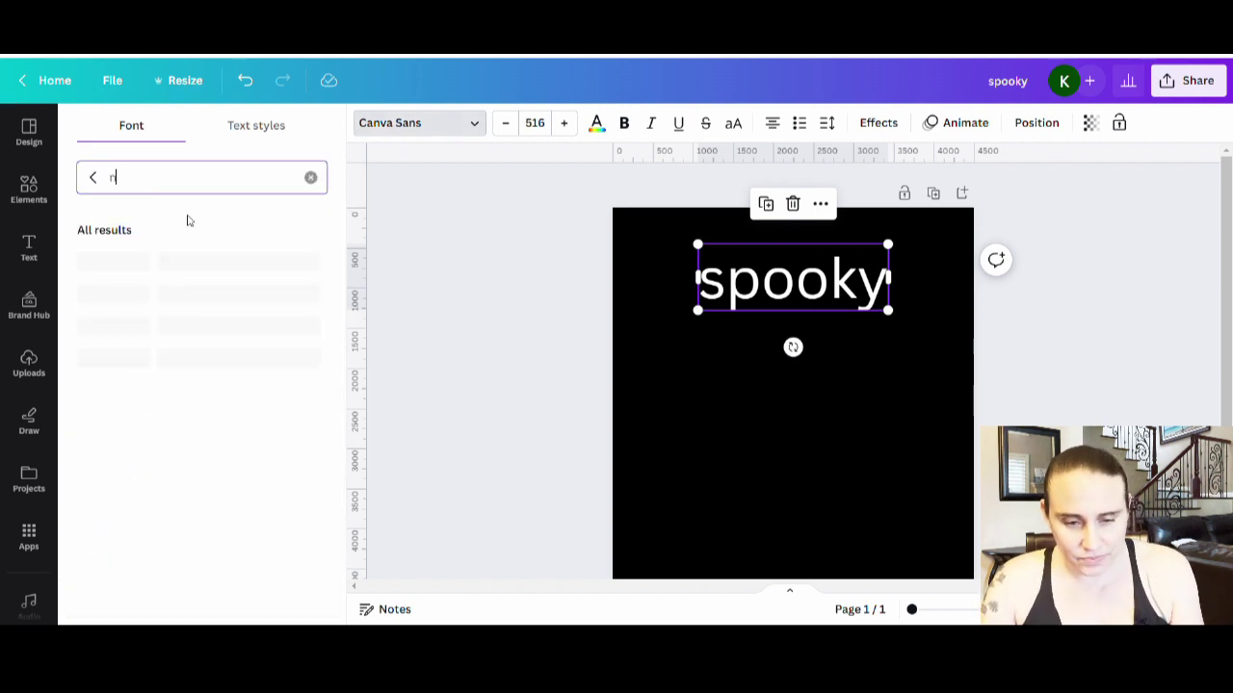
type("eotarine")
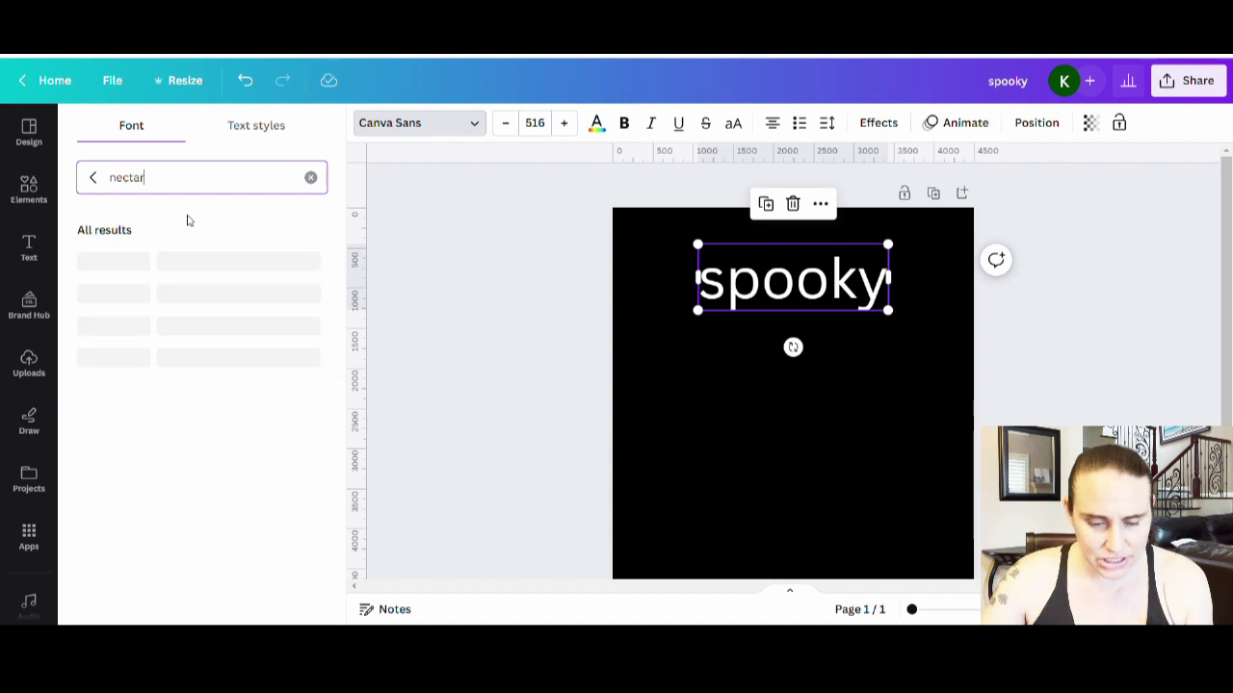
left_click(138, 261)
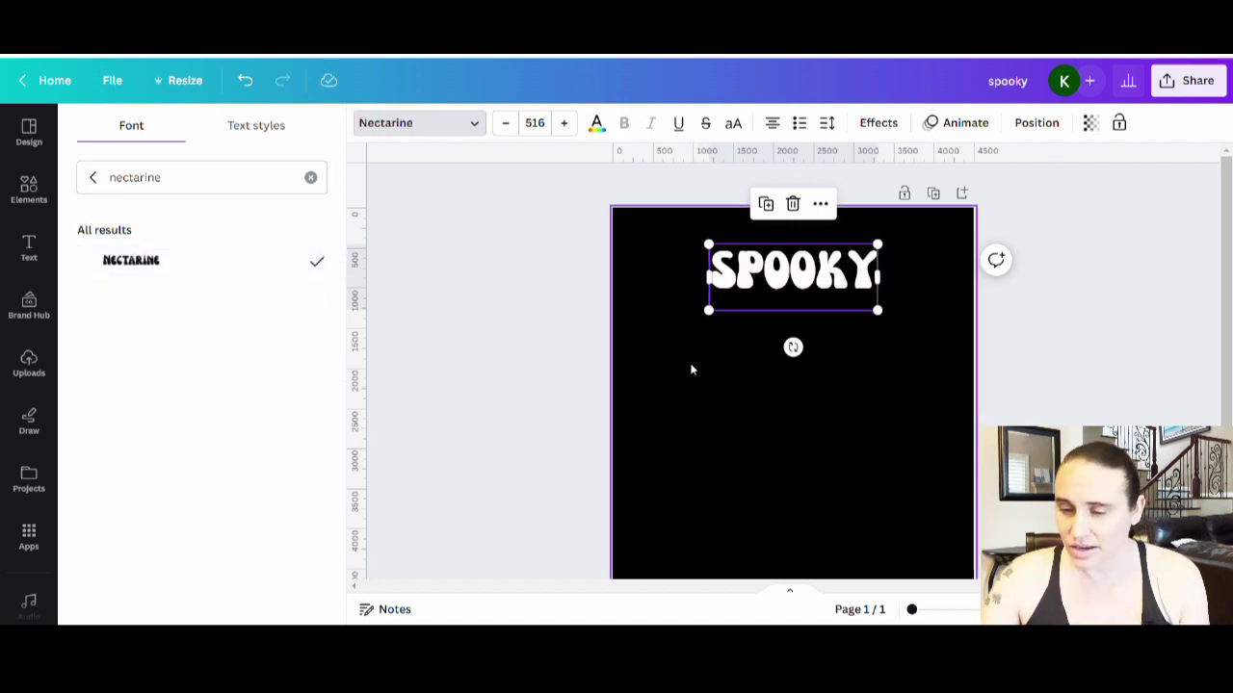
left_click(748, 371)
Enlarge the SPOOKY text to about size 902 so it nearly spans the page width, and position it near the upper edge
left_click(758, 278)
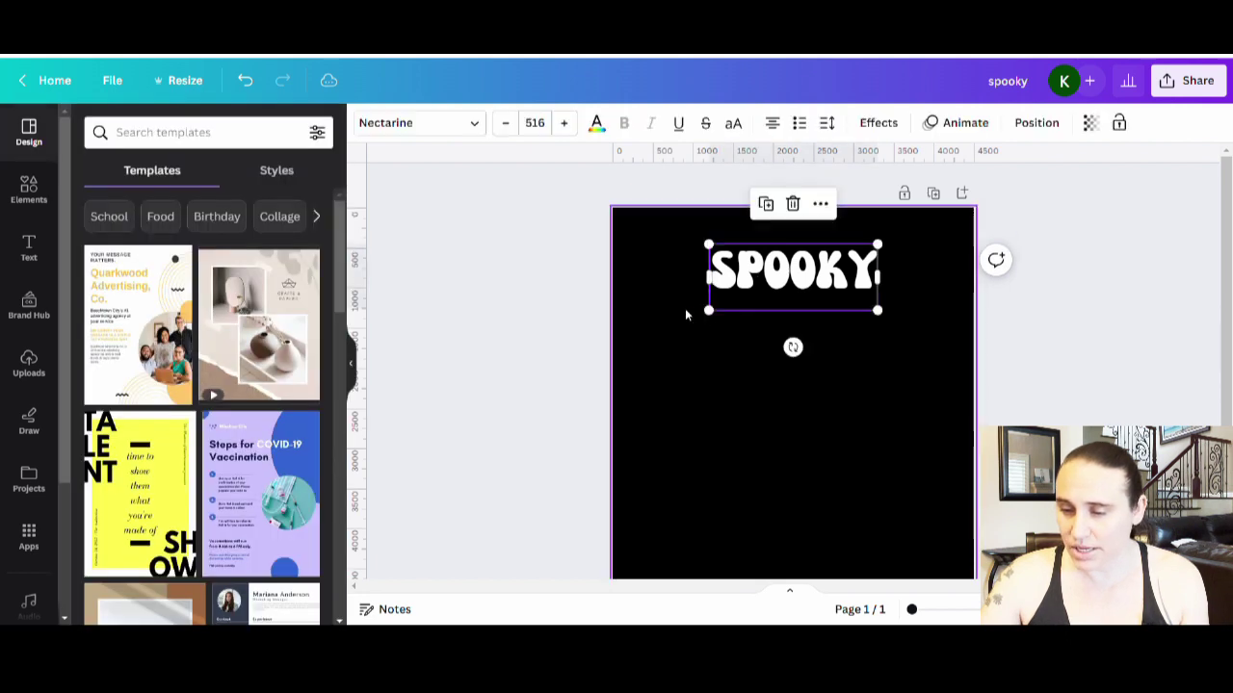
left_click_drag(710, 311, 655, 361)
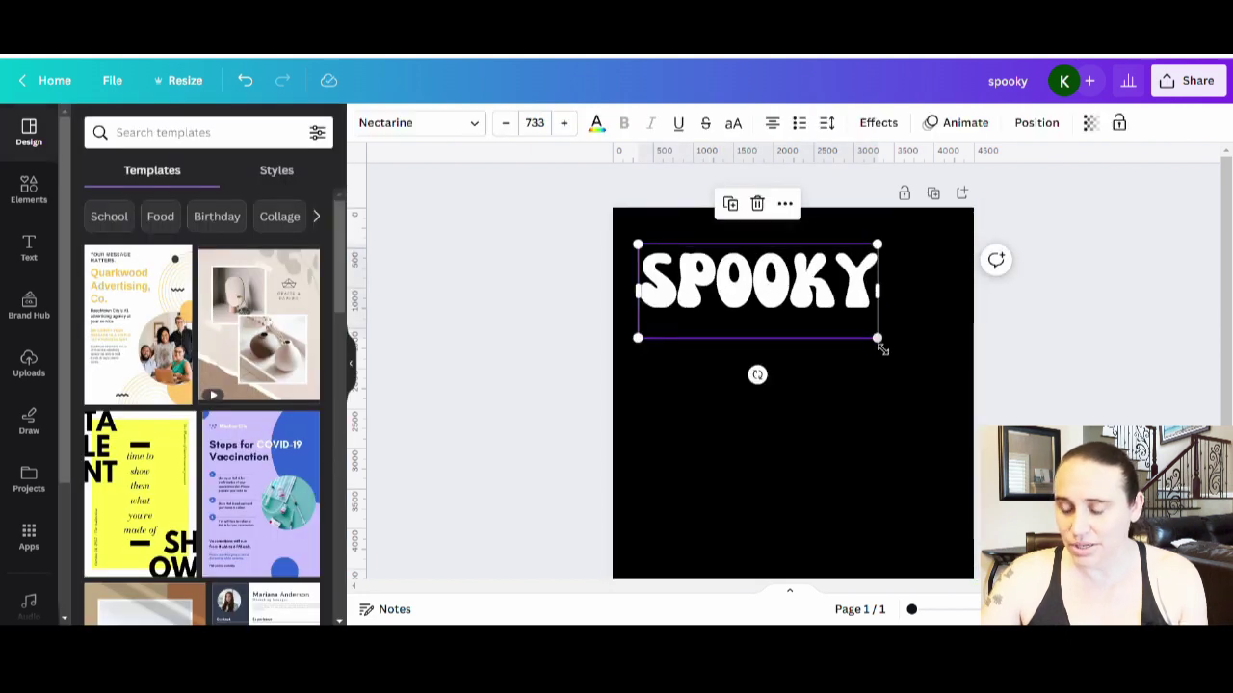
left_click_drag(880, 342, 930, 378)
left_click(928, 399)
left_click_drag(874, 349, 860, 325)
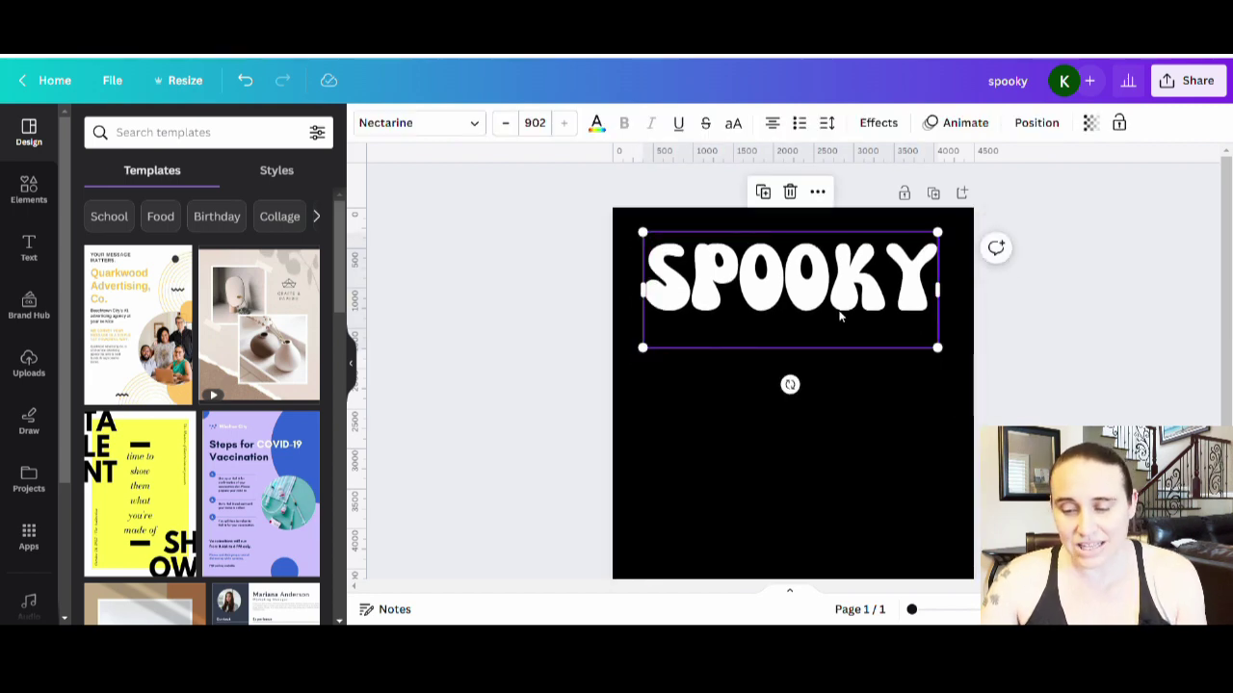
Duplicate the SPOOKY text downward with even spacing to make four stacked lines
key("ctrl+d")
left_click_drag(838, 311, 842, 517)
key("ctrl+d")
key("ctrl+d")
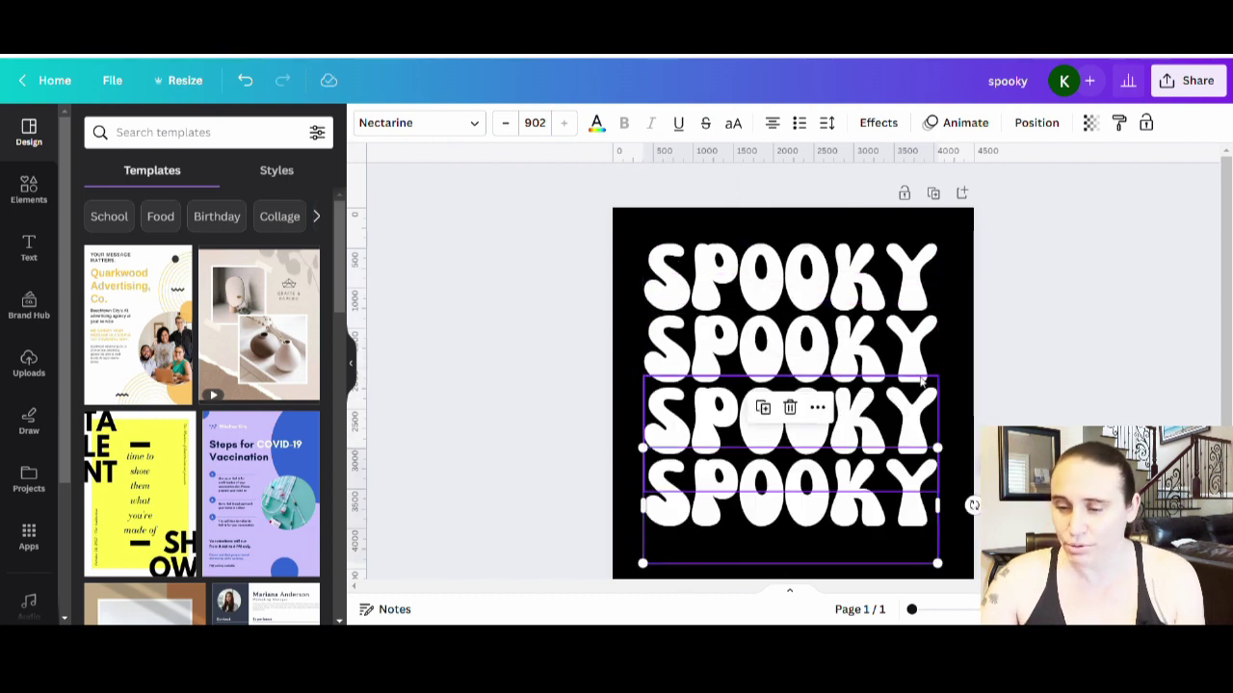
Add the text "Vibes", enlarge it to about size 214 and place it below the last SPOOKY line
scroll(915, 315, "down", 1)
scroll(915, 316, "down", 1)
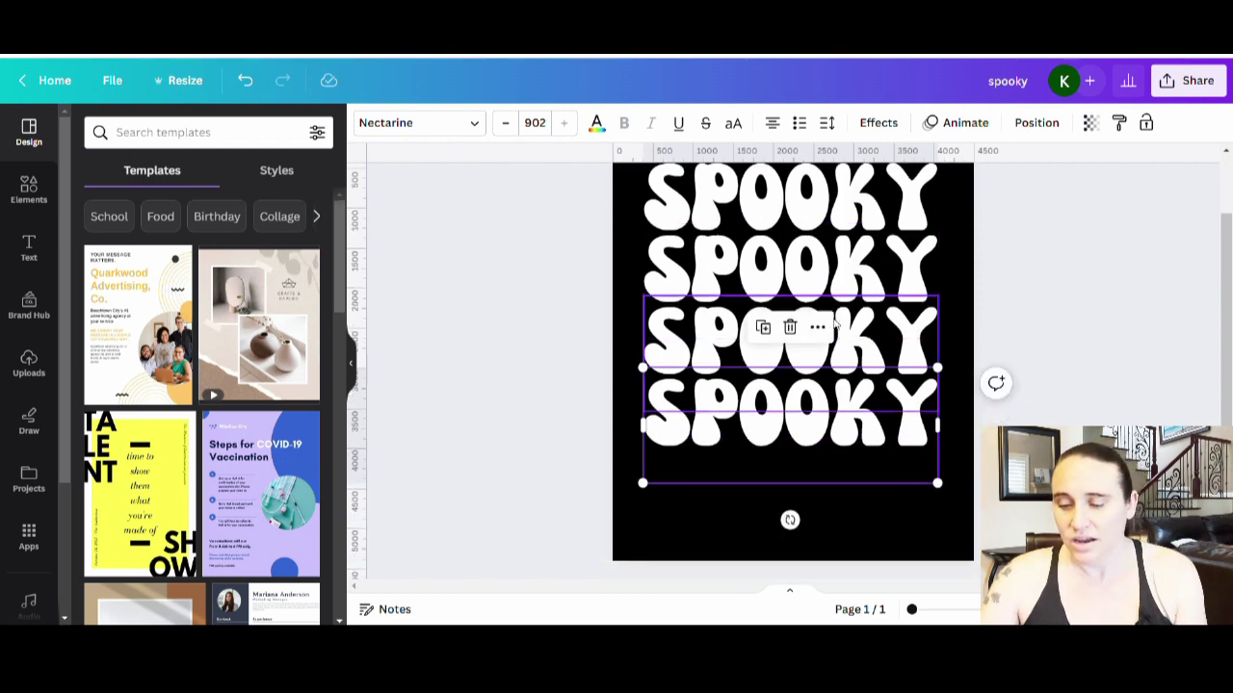
scroll(818, 500, "down", 1)
left_click(850, 477)
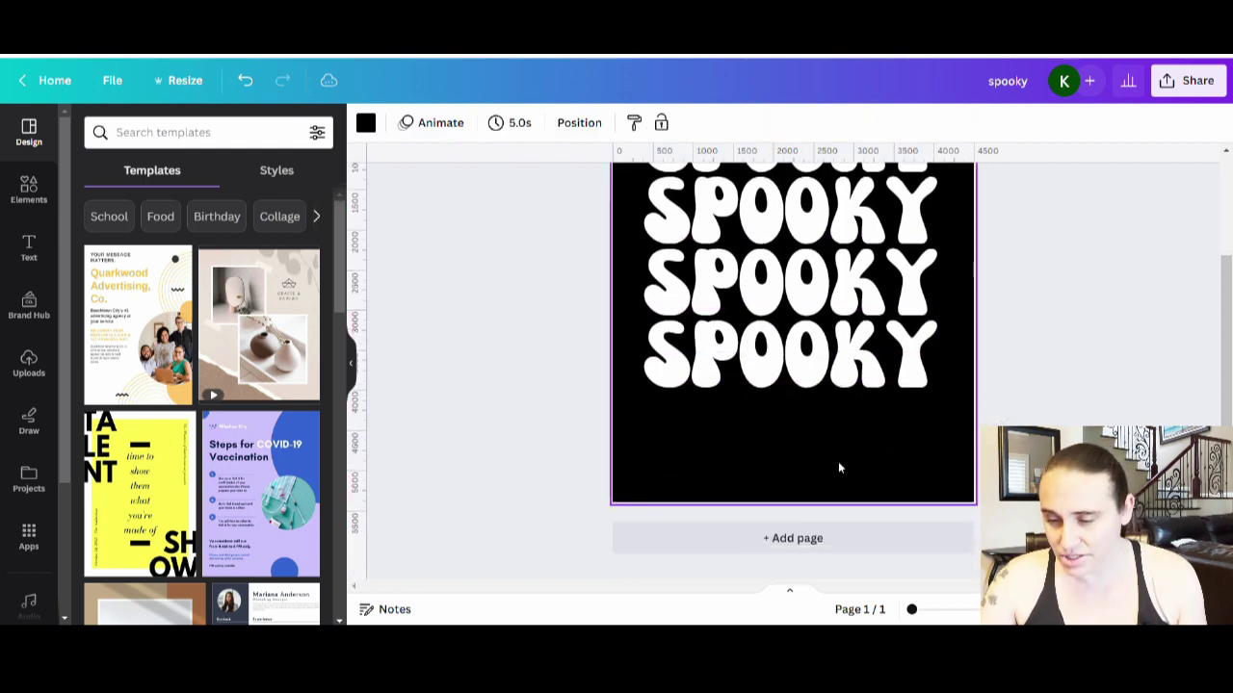
left_click(838, 468)
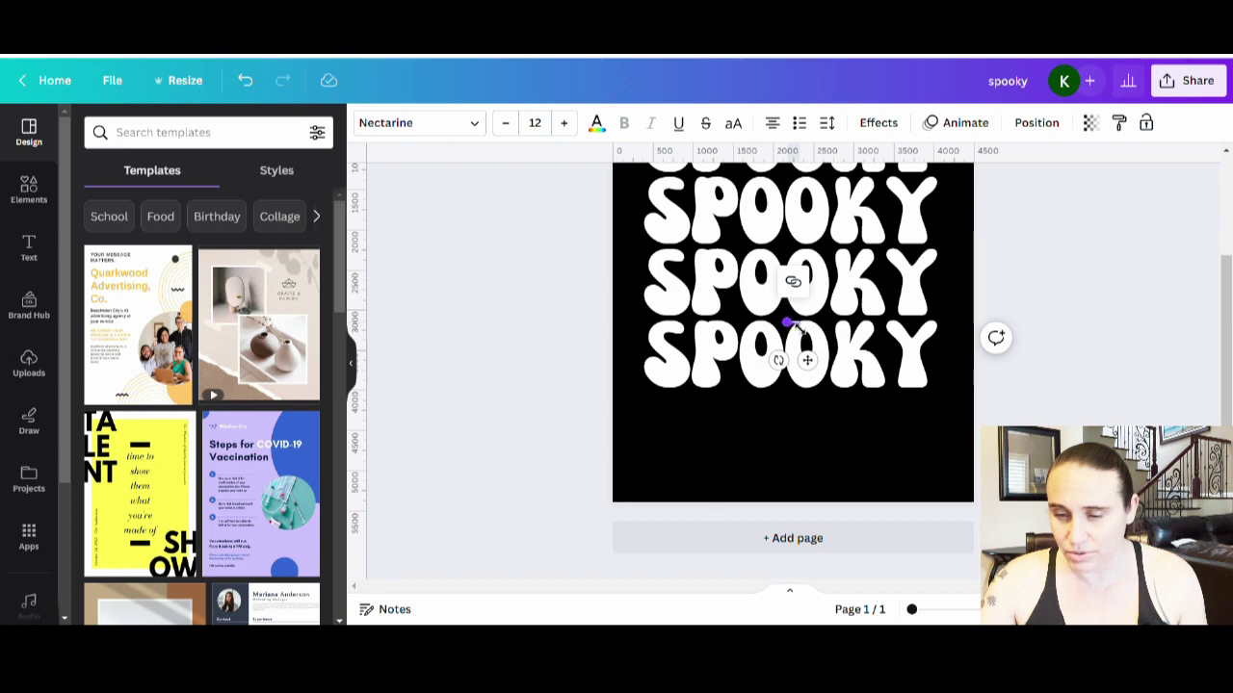
left_click_drag(788, 324, 577, 294)
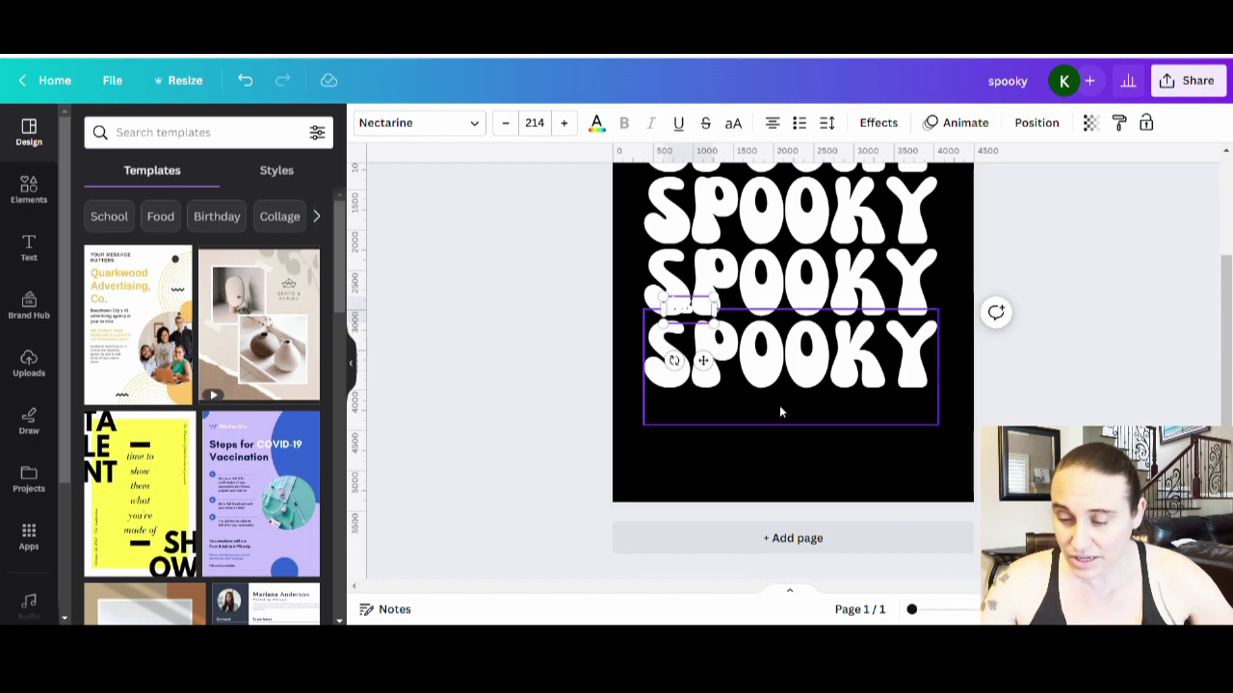
left_click(787, 462)
left_click_drag(679, 306, 756, 445)
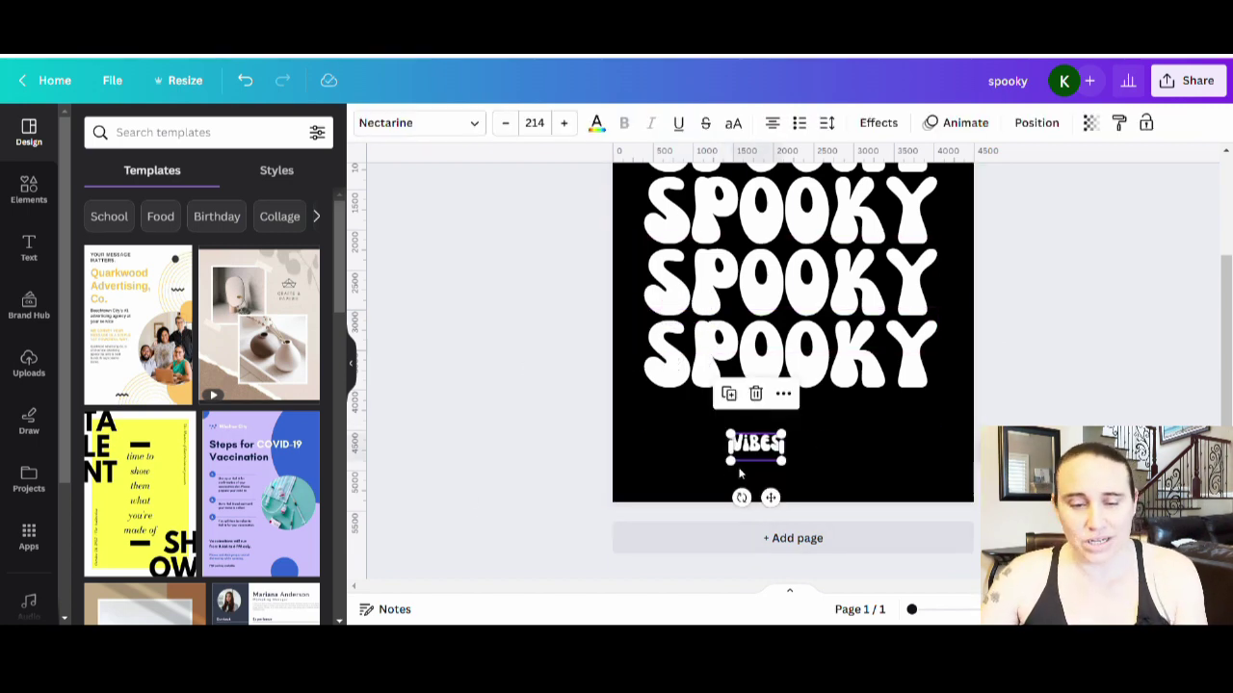
Change the font of the "Vibes" text to Nexa Script
left_click(438, 130)
left_click(221, 185)
key("ctrl+a")
type("nexta")
key("ctrl+a")
type("nex")
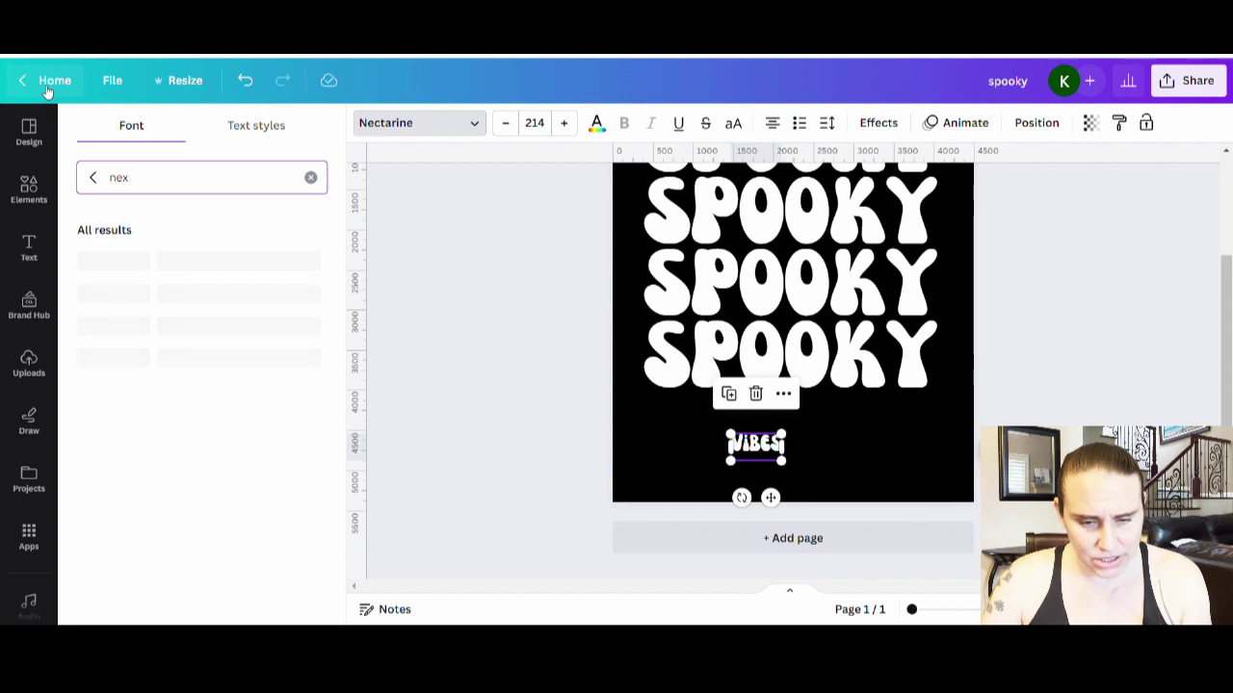
type("a")
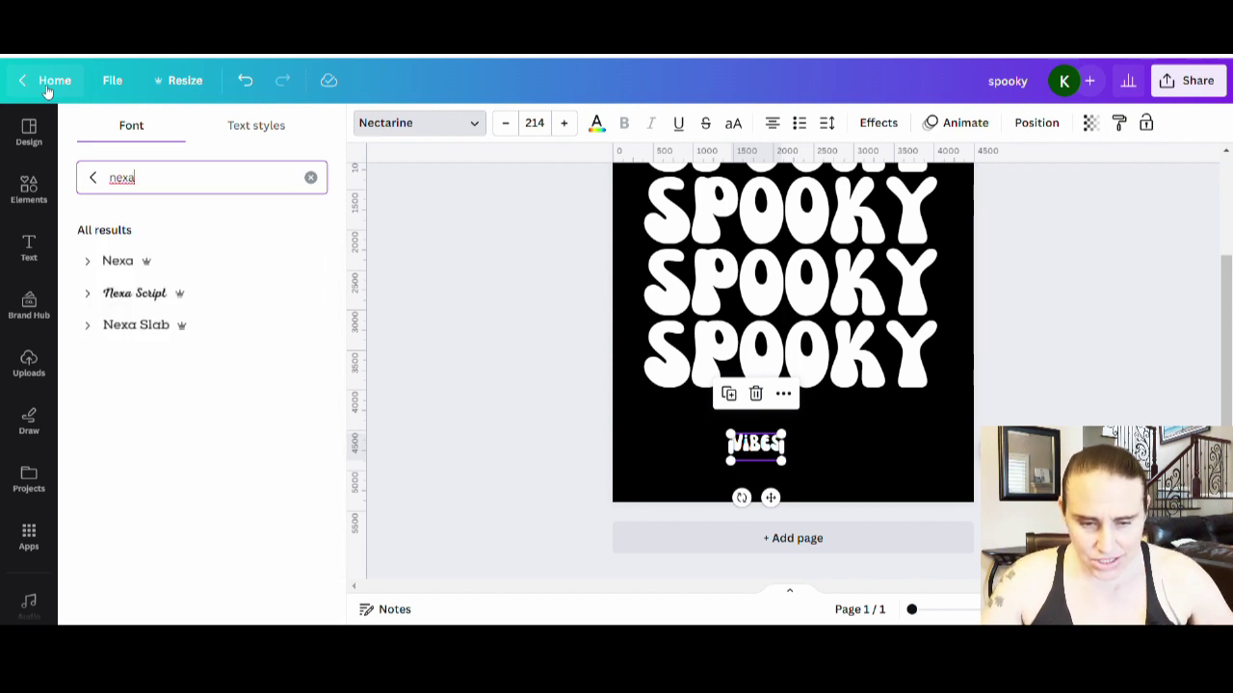
left_click(157, 299)
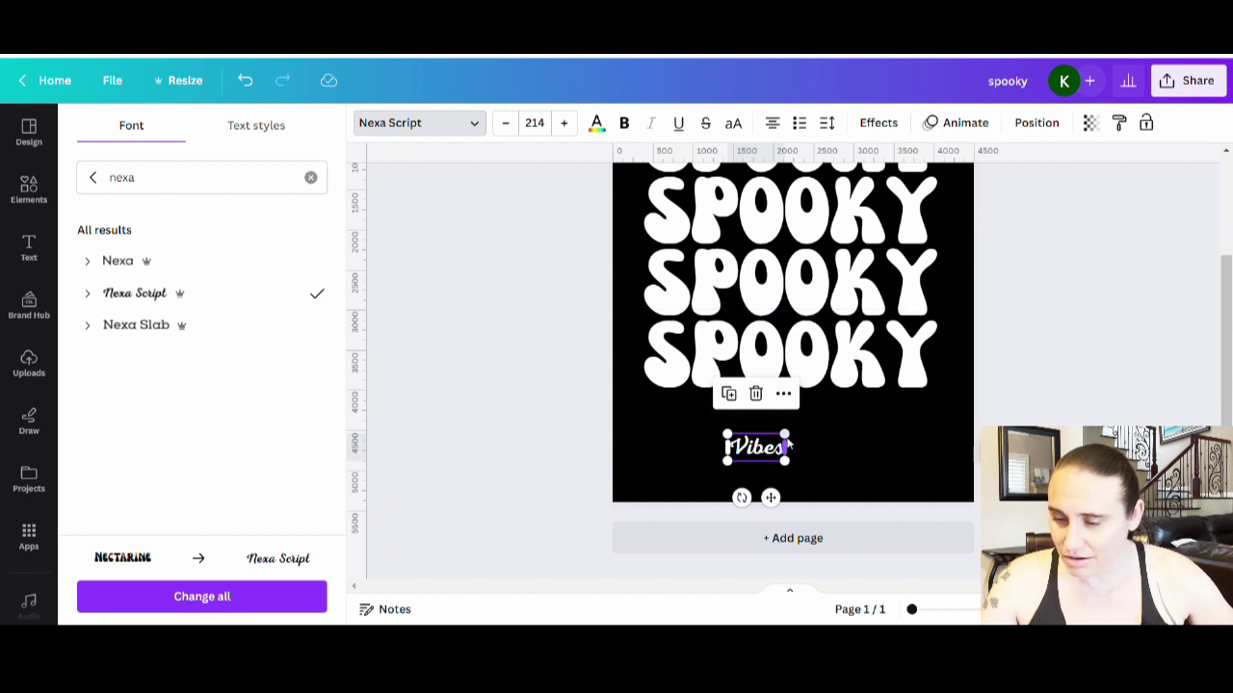
Enlarge "Vibes" to nearly the width of the SPOOKY lines, tilt it slightly counterclockwise and position it just beneath them
left_click_drag(795, 446, 950, 374)
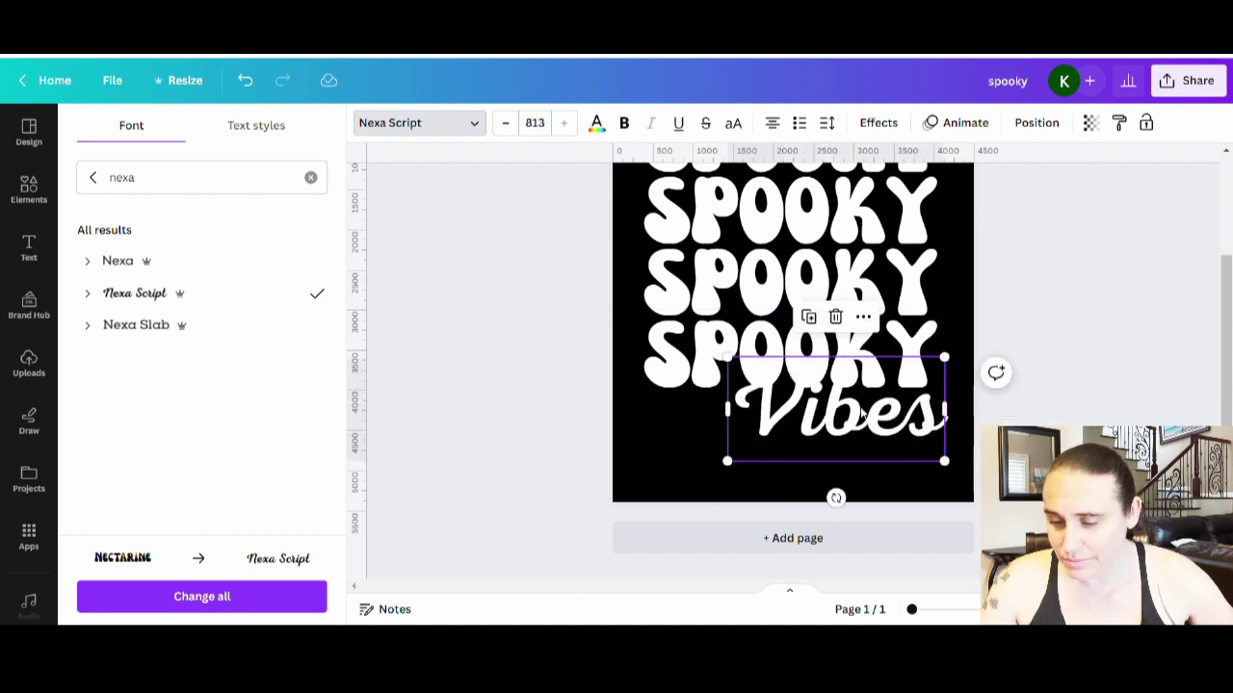
left_click_drag(817, 439, 770, 471)
mouse_move(784, 527)
left_mouse_down()
mouse_move(796, 539)
mouse_move(788, 530)
left_mouse_up()
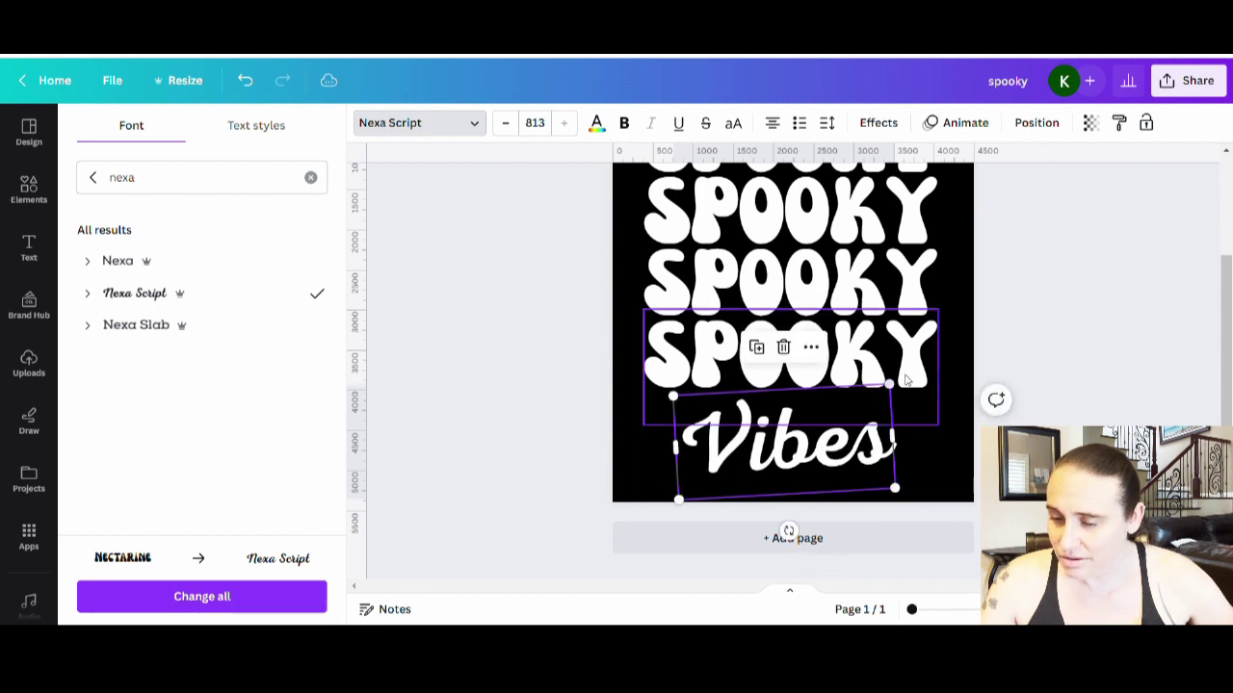
left_click_drag(890, 387, 952, 351)
left_click_drag(790, 425, 759, 436)
key("Escape")
key("Escape")
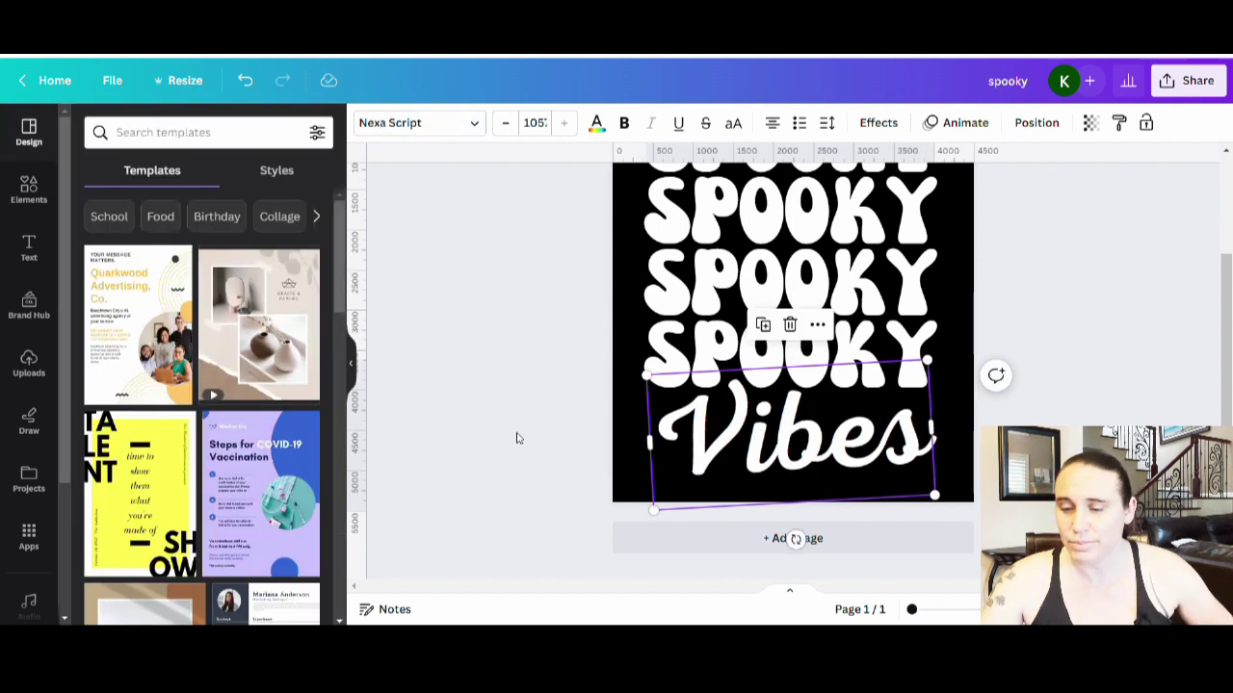
scroll(1155, 421, "up", 2)
scroll(1155, 421, "down", 1)
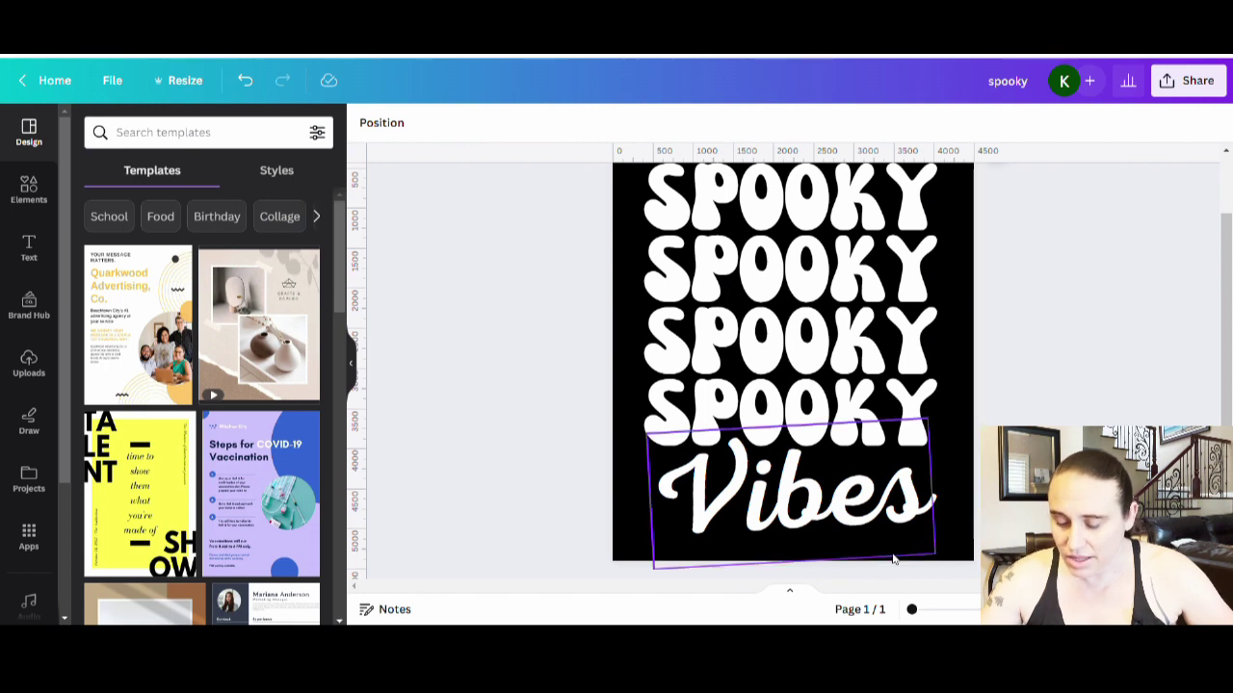
left_click(858, 534)
left_click(857, 536)
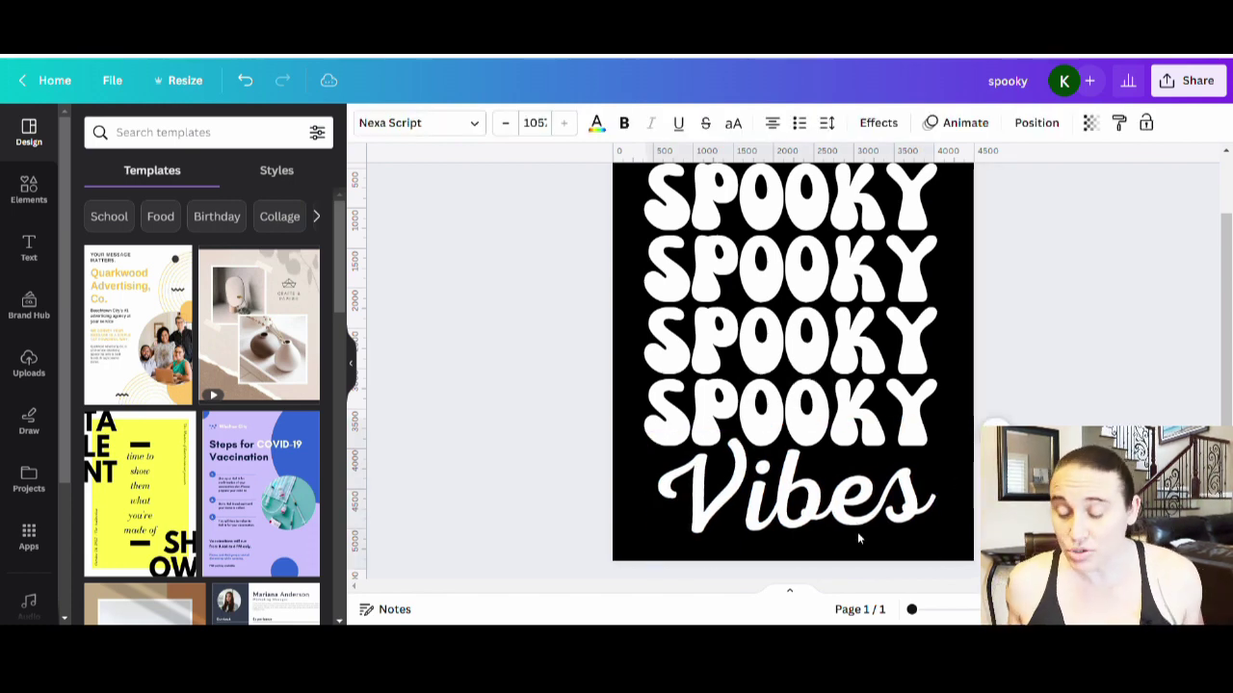
left_click(857, 532)
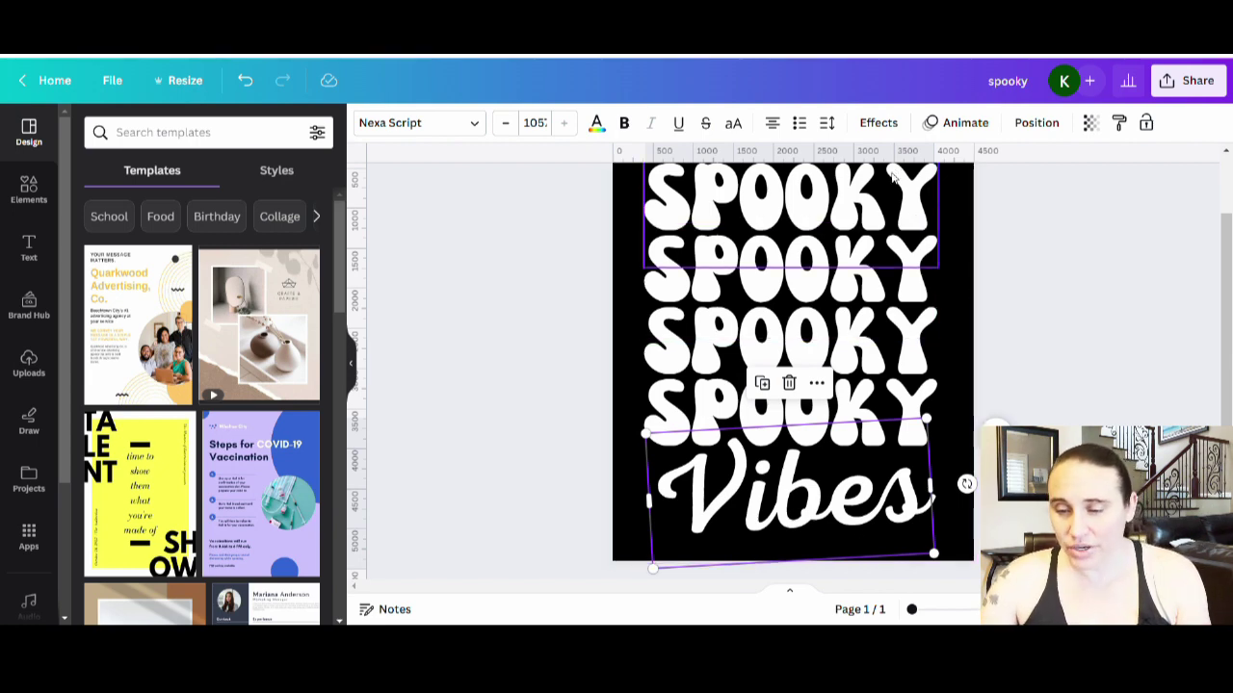
Recolor the first SPOOKY line to peach #ffbd59 and the second SPOOKY line to the default light purple
left_click(739, 190)
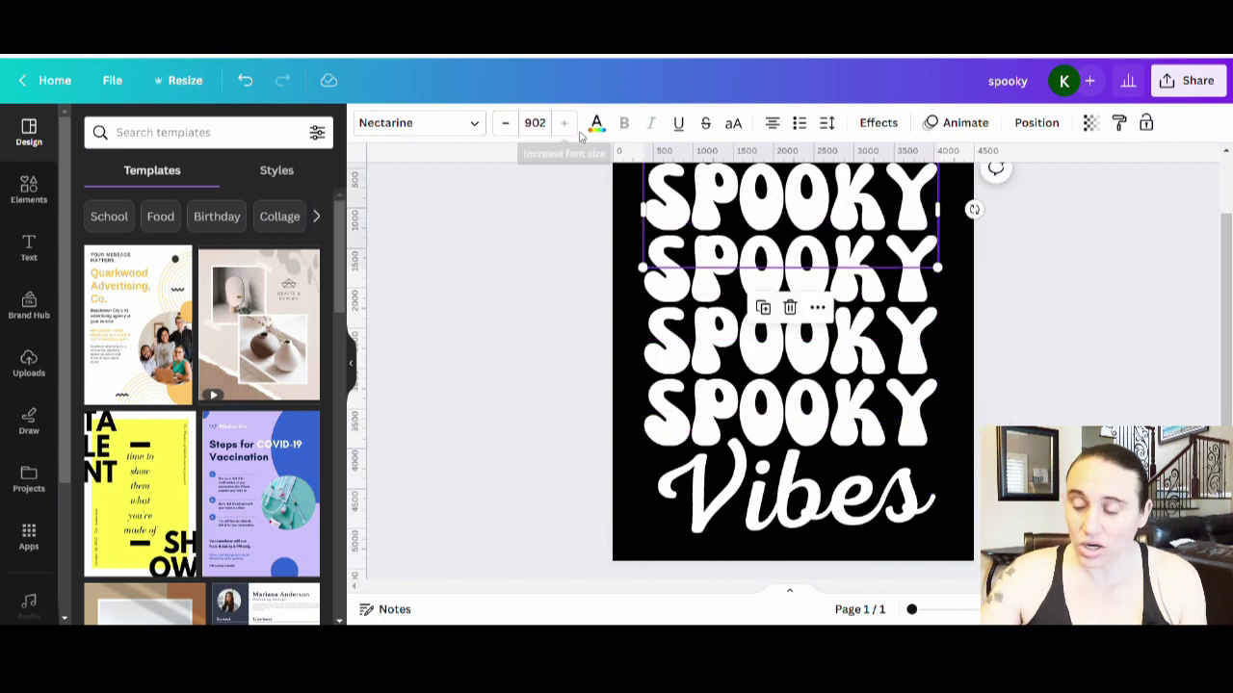
left_click(596, 124)
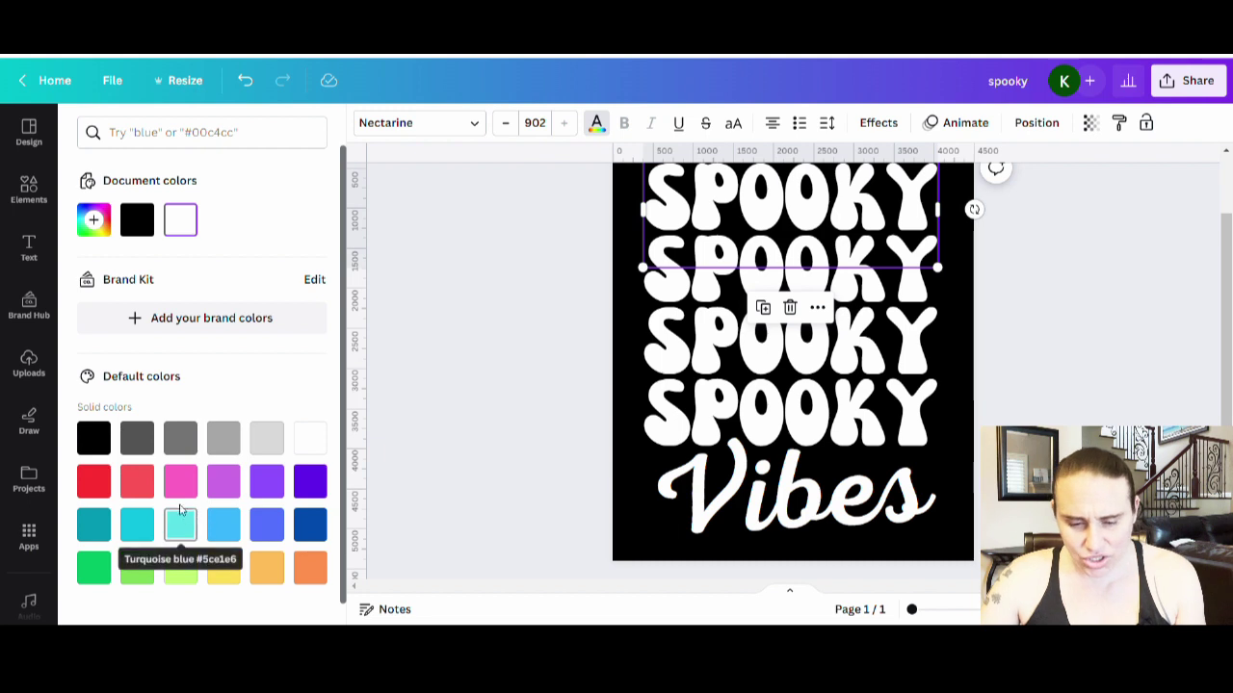
left_click(224, 567)
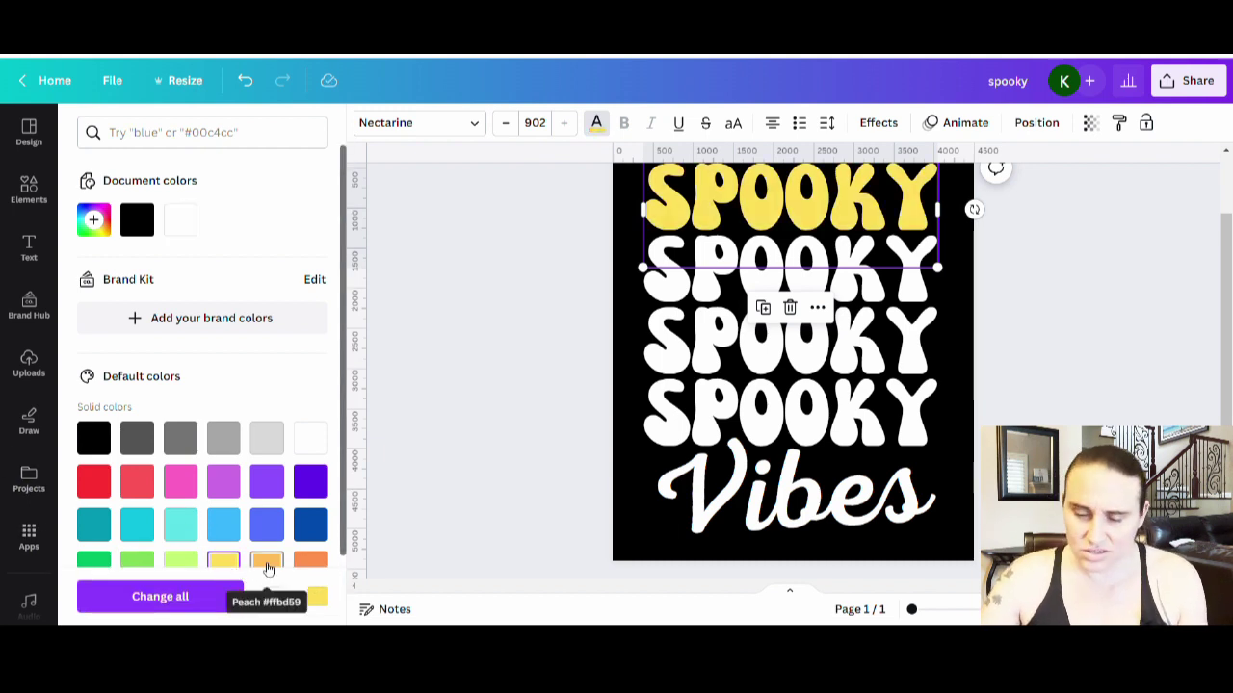
left_click(269, 565)
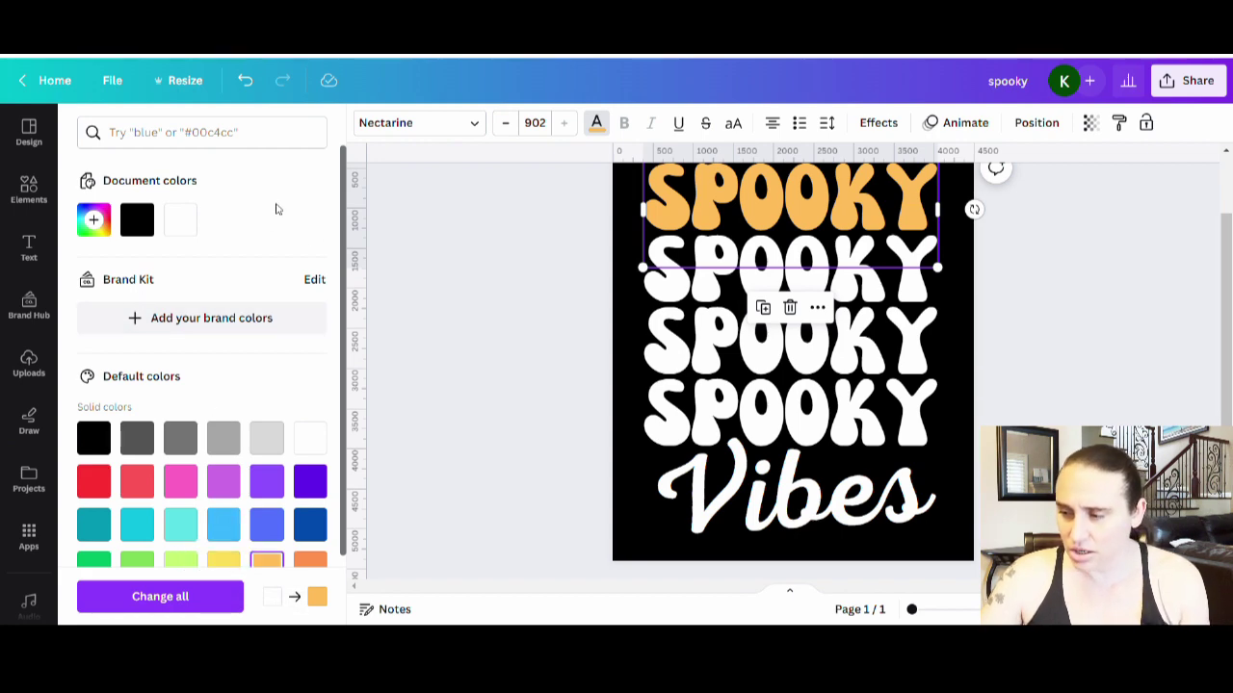
left_click(859, 280)
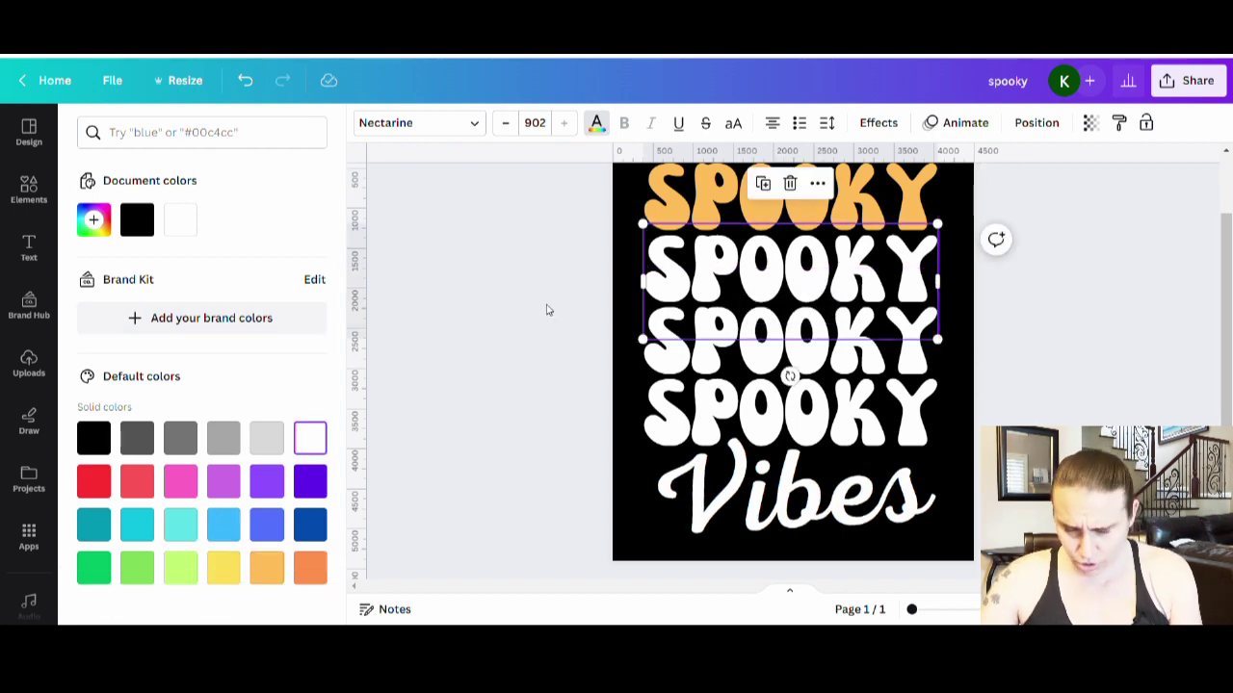
left_click(237, 481)
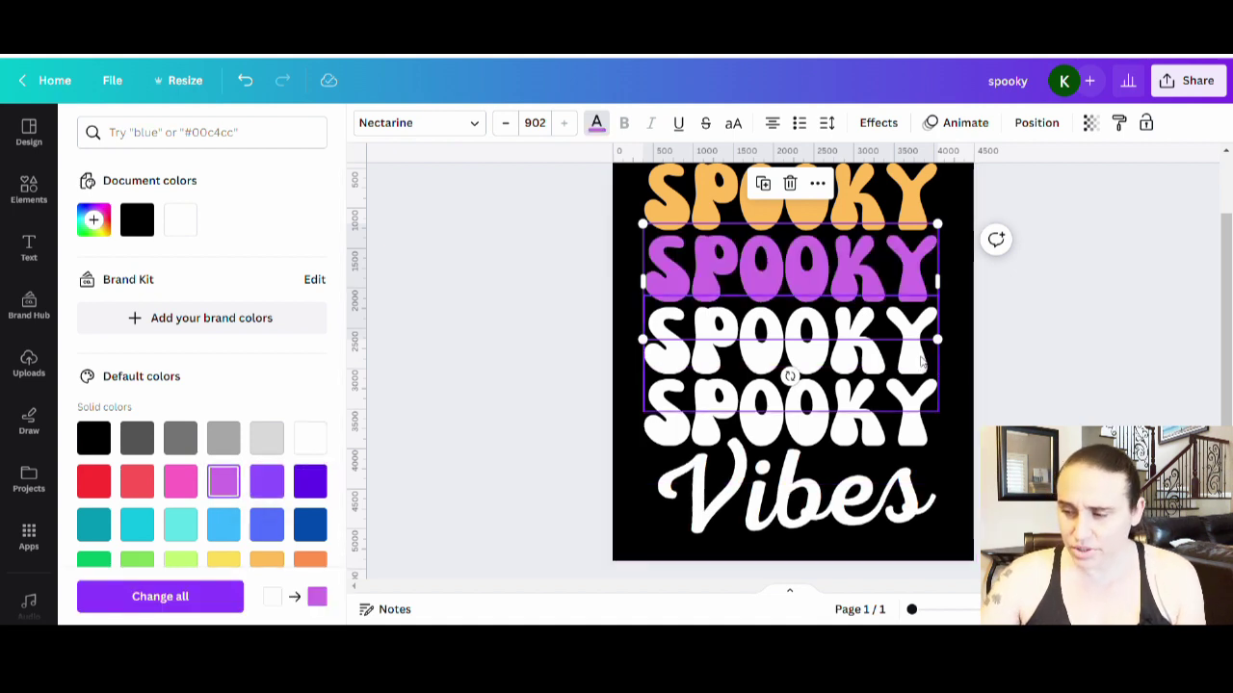
Recolor the third SPOOKY line to a custom soft green, about #93E470, based on grass green #7ed957
left_click(921, 363)
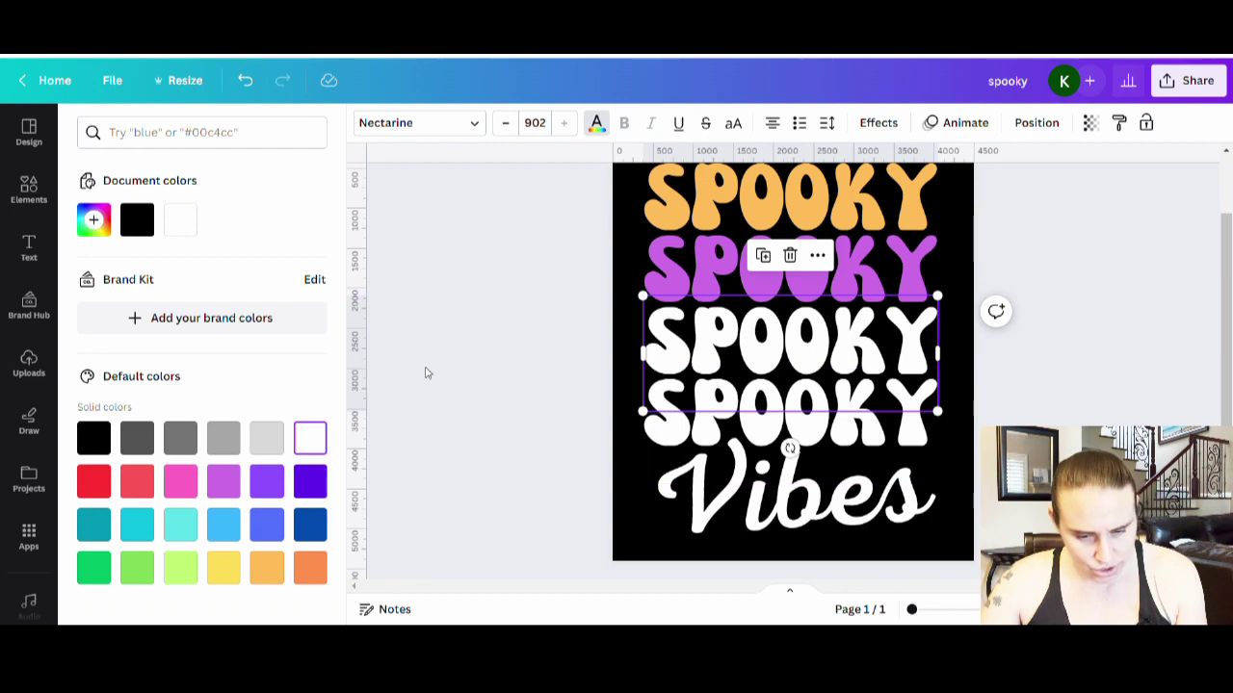
left_click(137, 568)
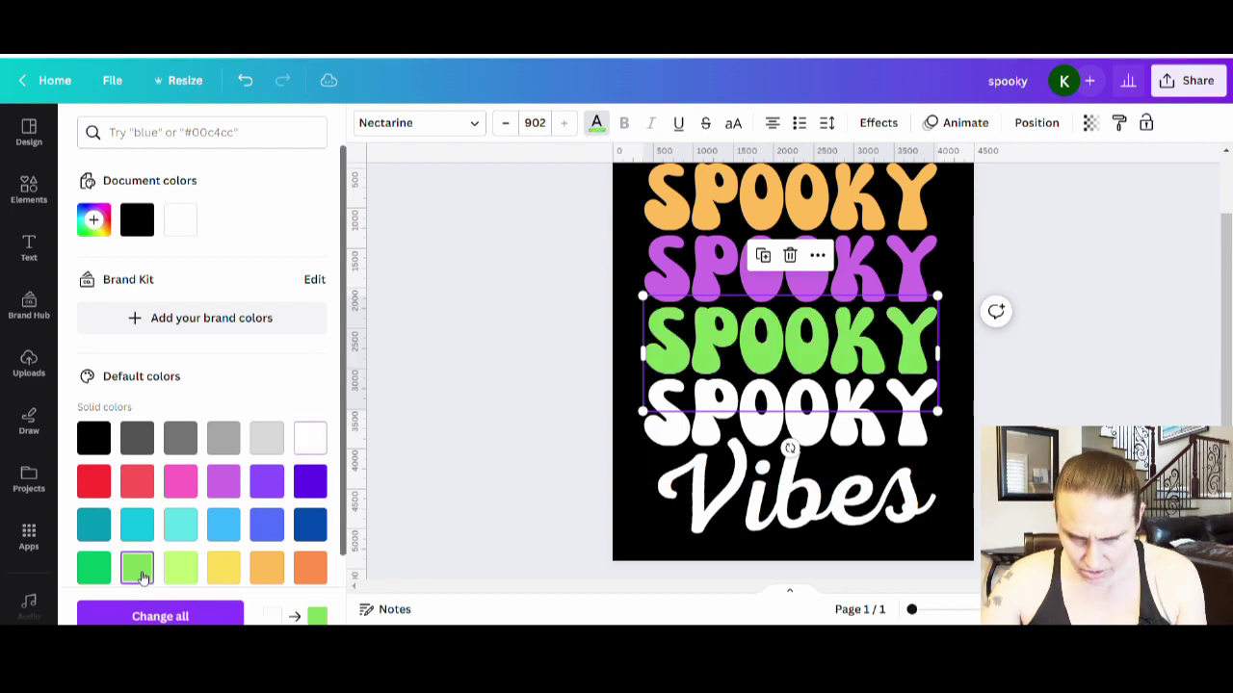
left_click(181, 560)
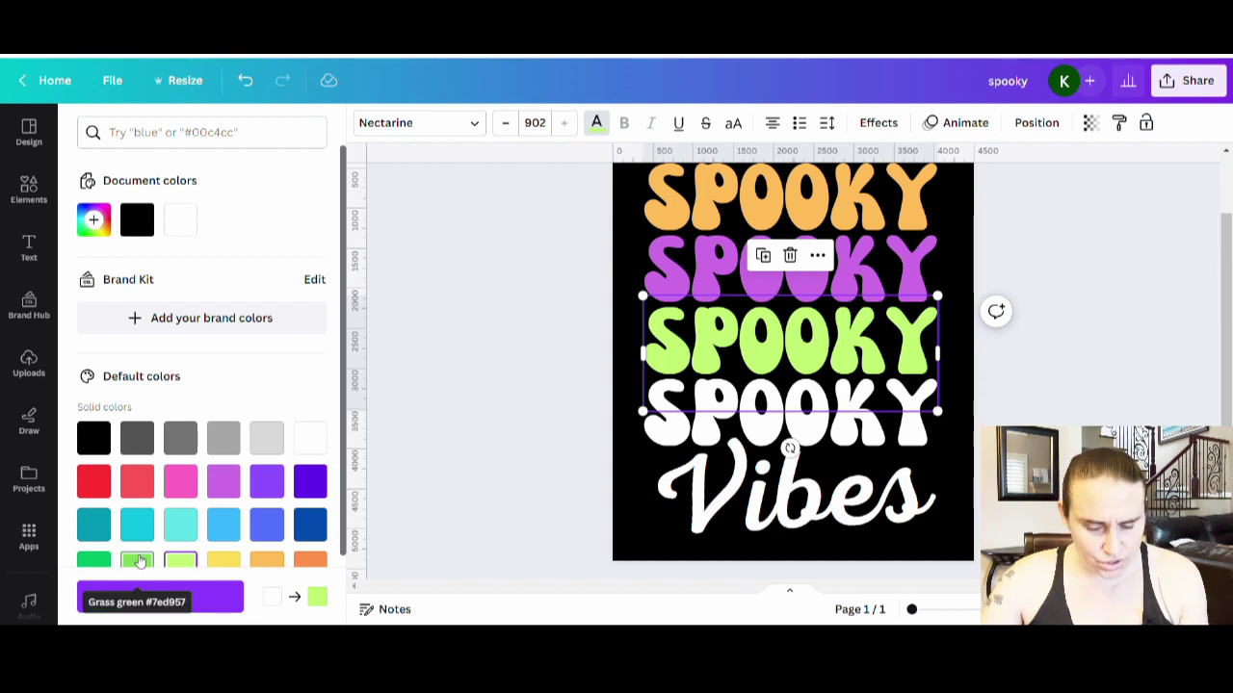
left_click(140, 562)
left_click(93, 221)
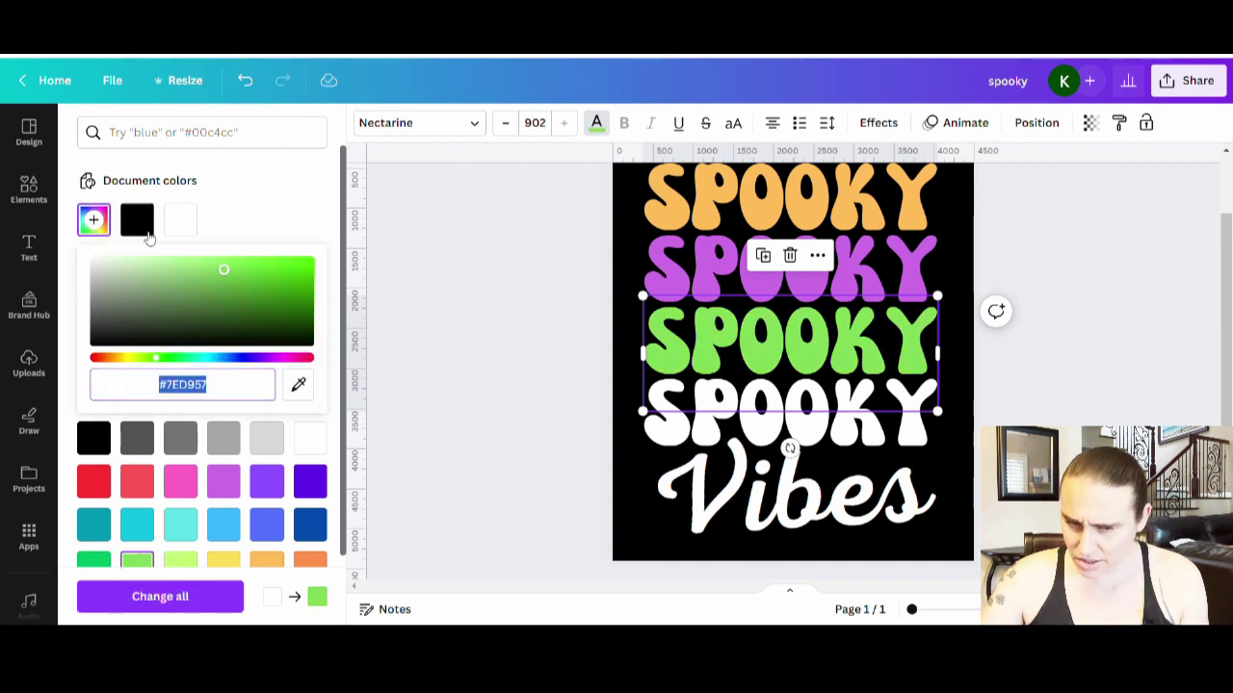
left_click(215, 262)
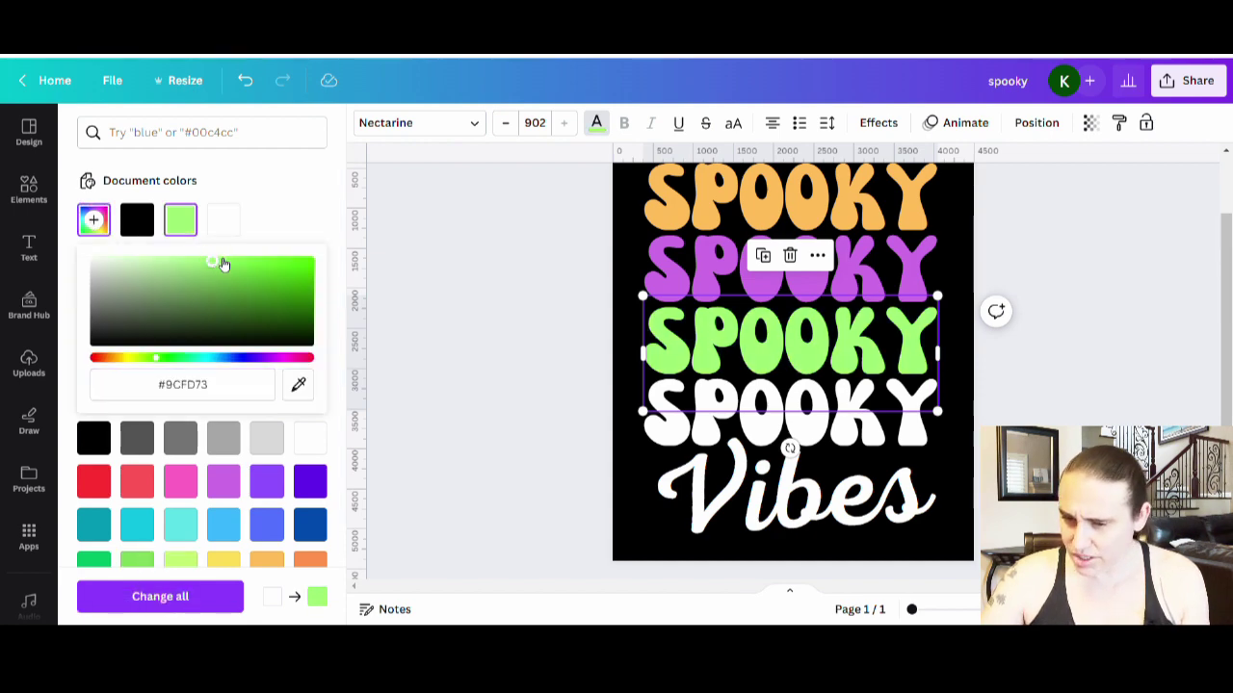
left_click_drag(210, 266, 205, 269)
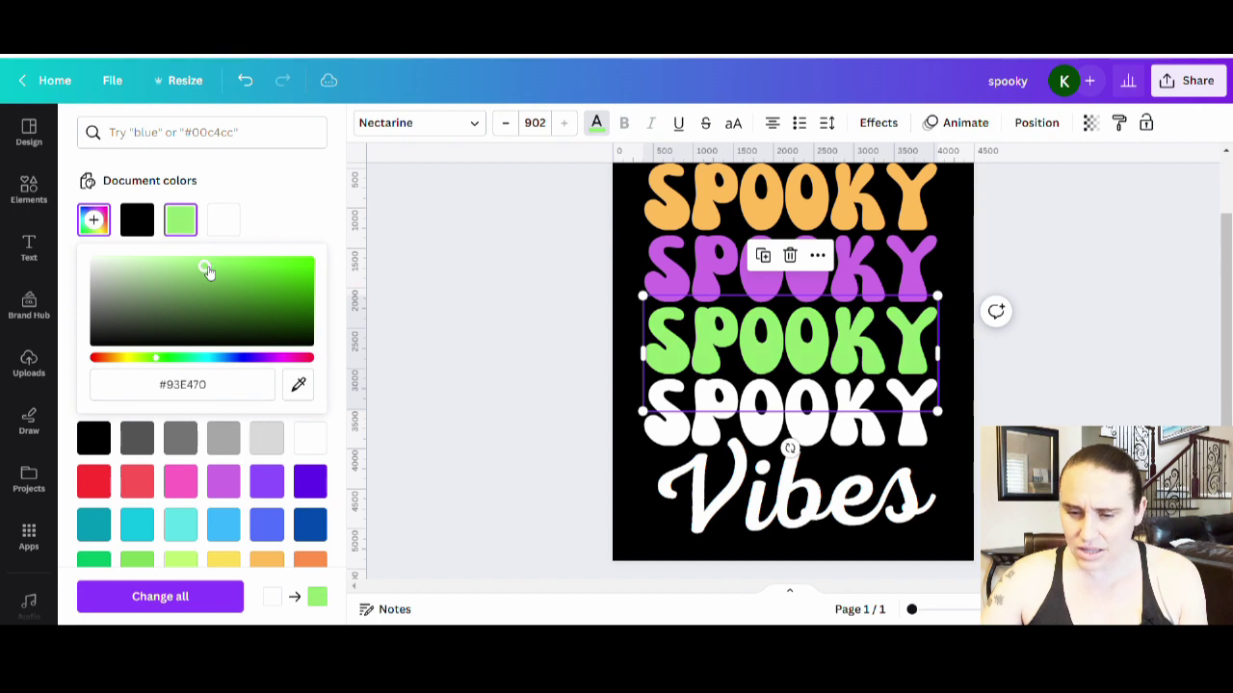
Recolor the fourth SPOOKY line to a custom softened red, about #F85252, based on the default red
left_click(661, 423)
left_click(651, 402)
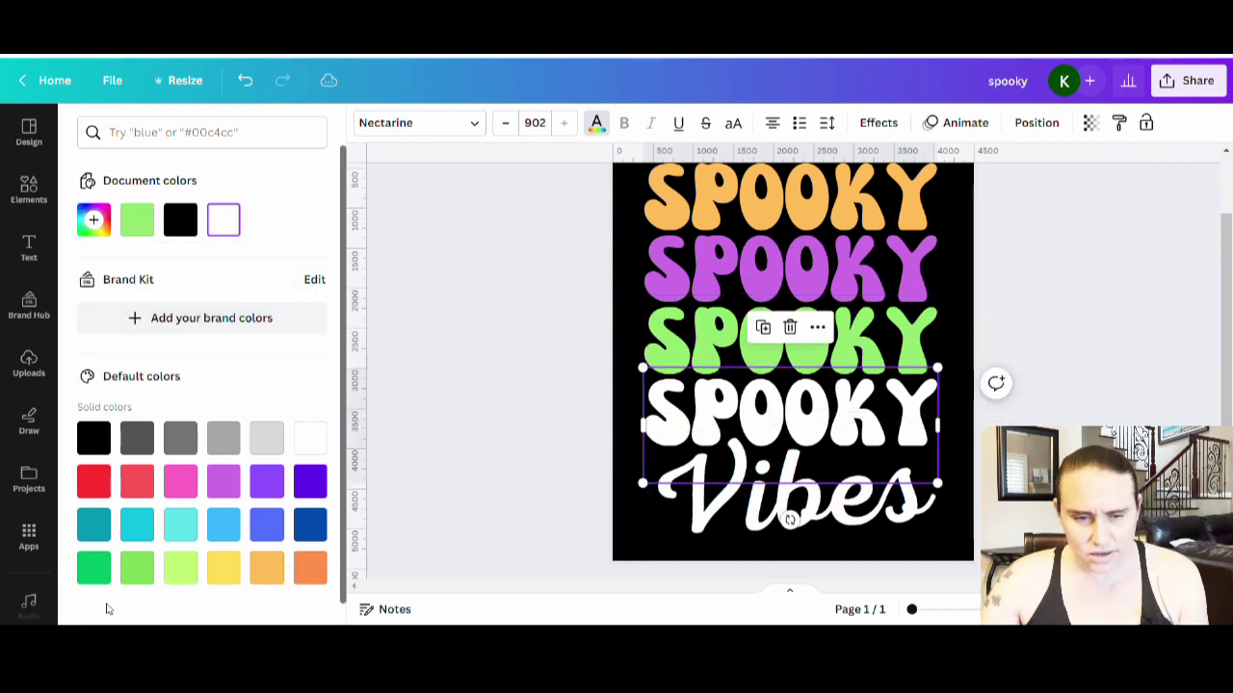
left_click(93, 481)
left_click(94, 220)
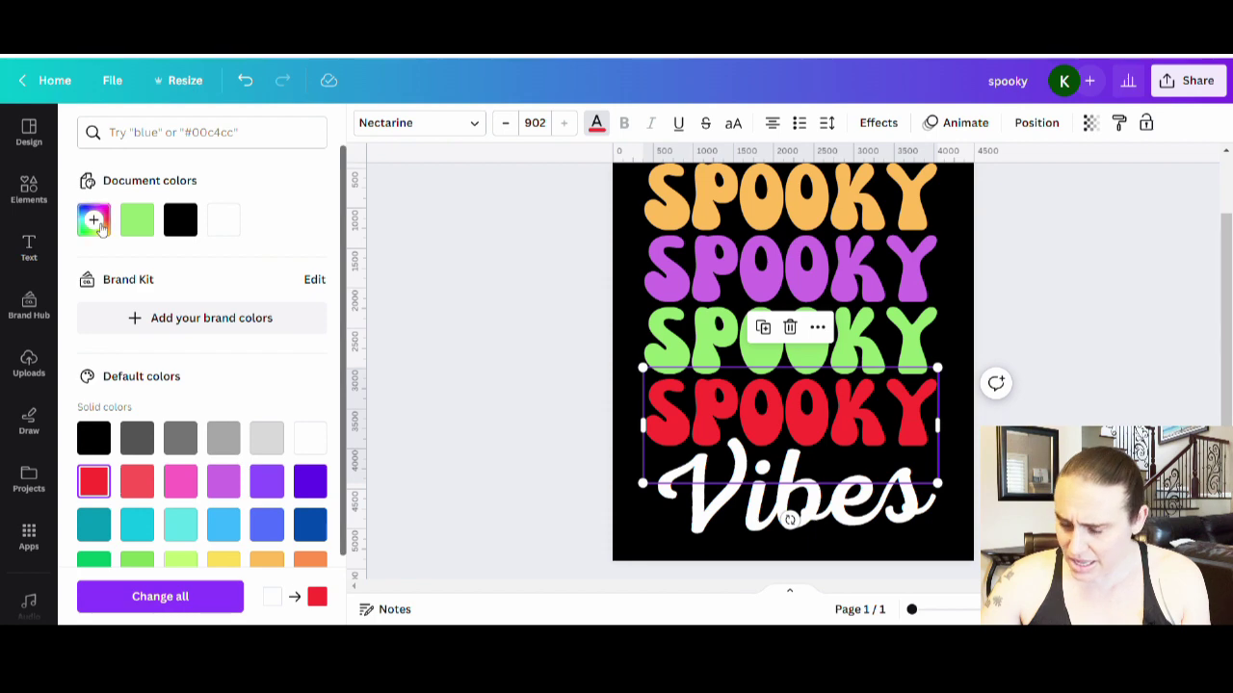
left_click(254, 264)
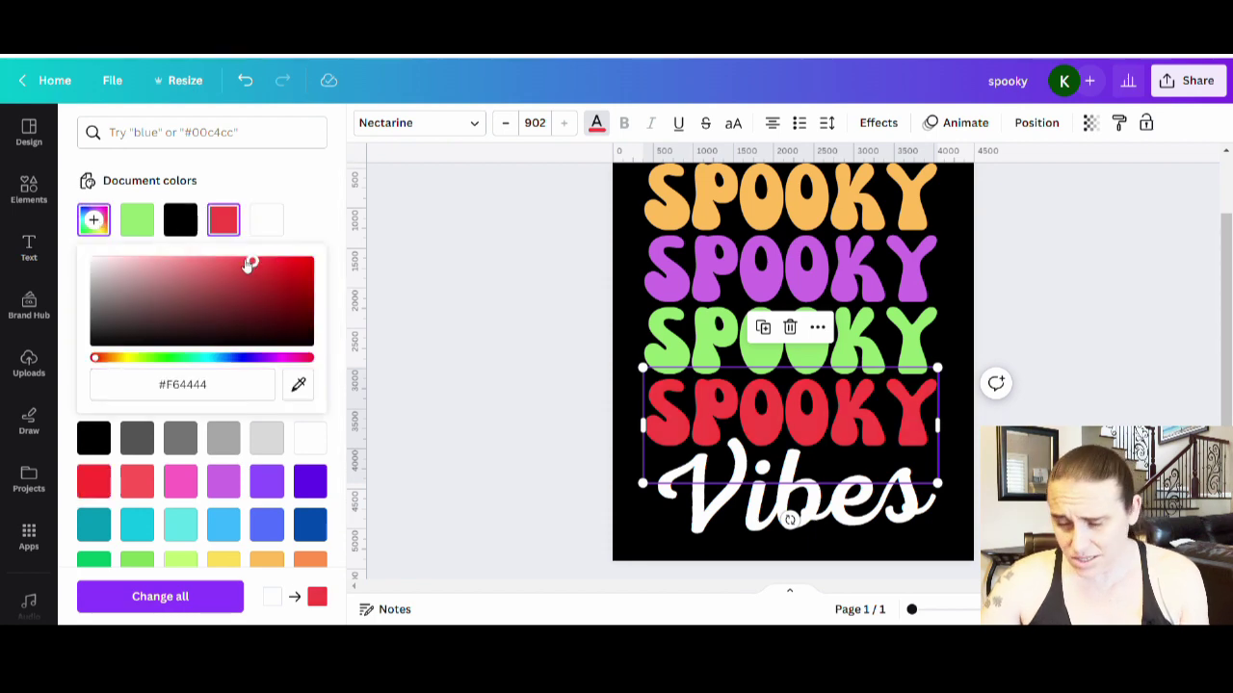
left_click_drag(247, 265, 242, 275)
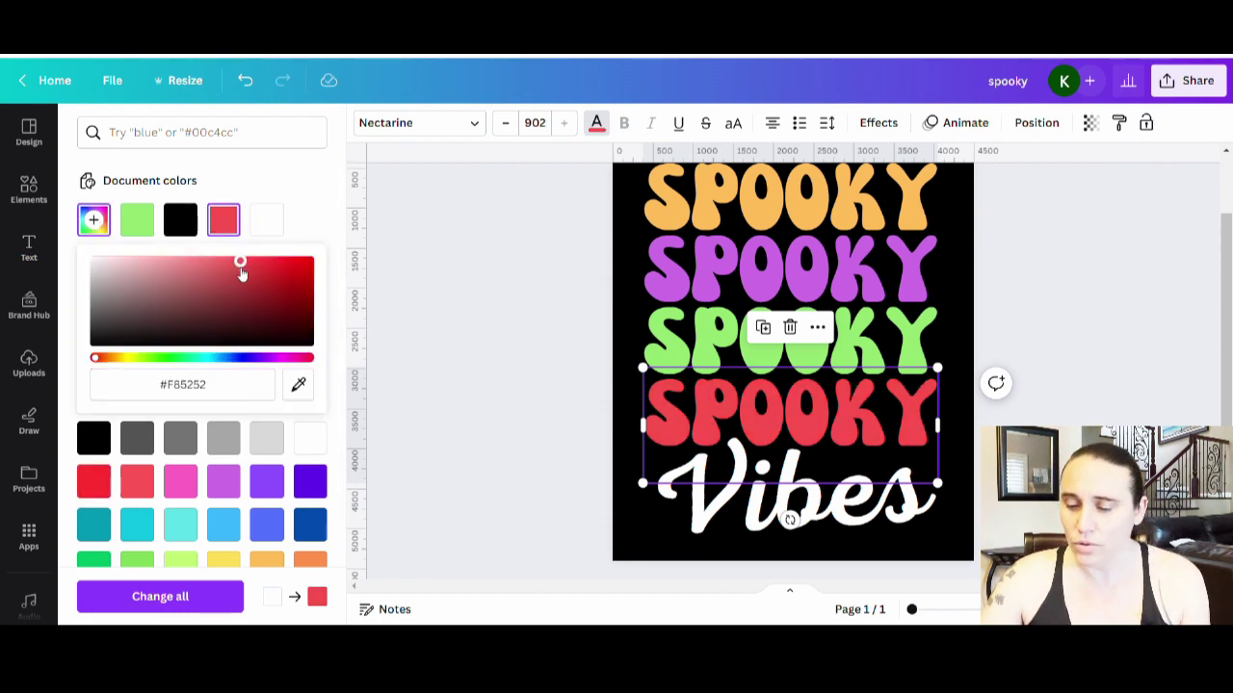
key("Escape")
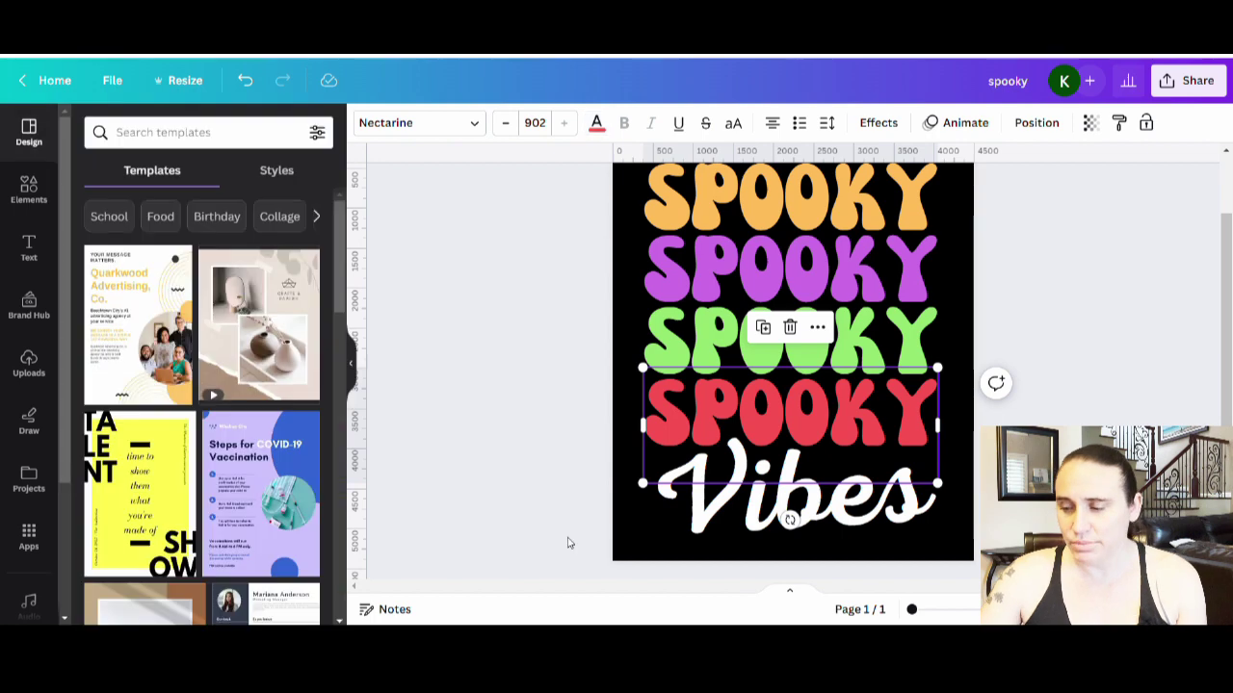
Change the color of the "Vibes" text to black
left_click(702, 523)
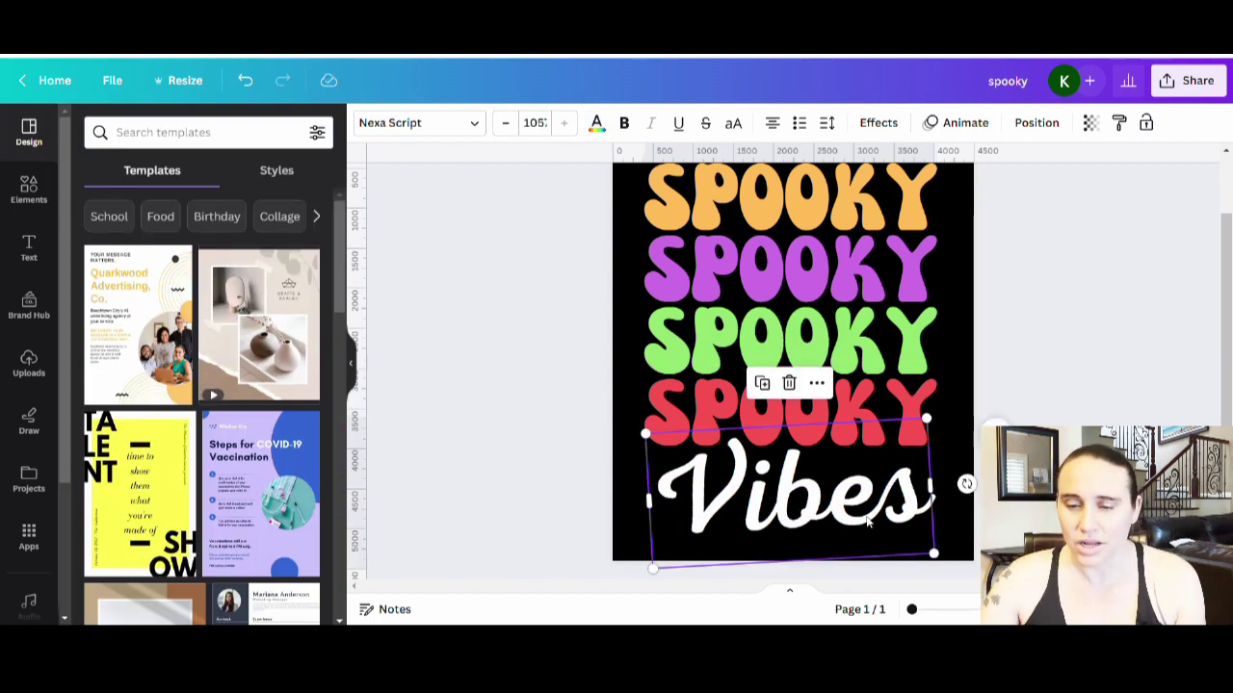
left_click(598, 125)
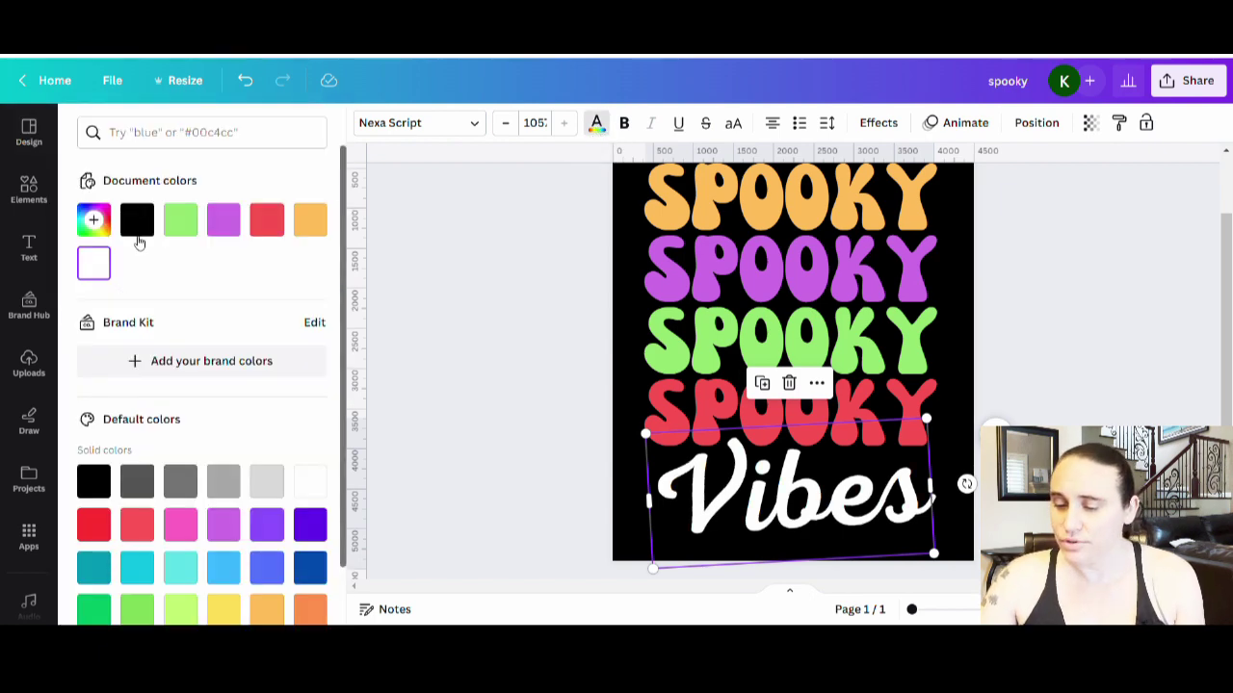
left_click(138, 228)
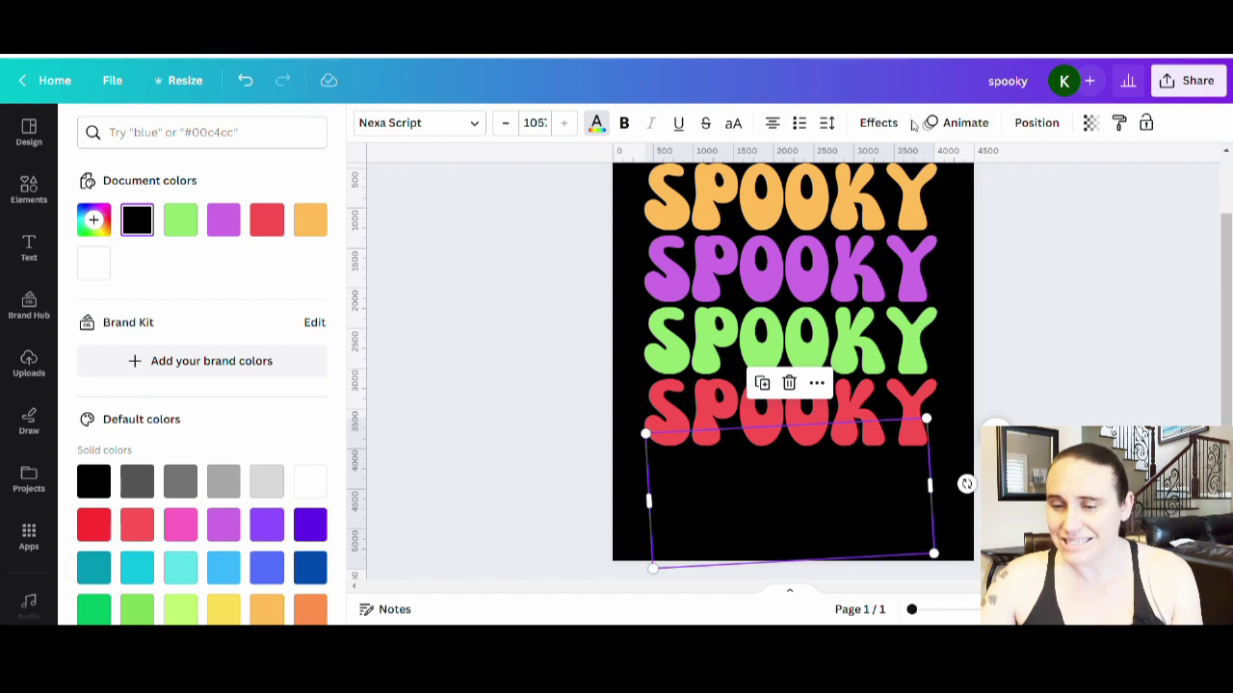
Apply the Outline effect to the "Vibes" text with a white outline color and a thickness of 27
left_click(879, 123)
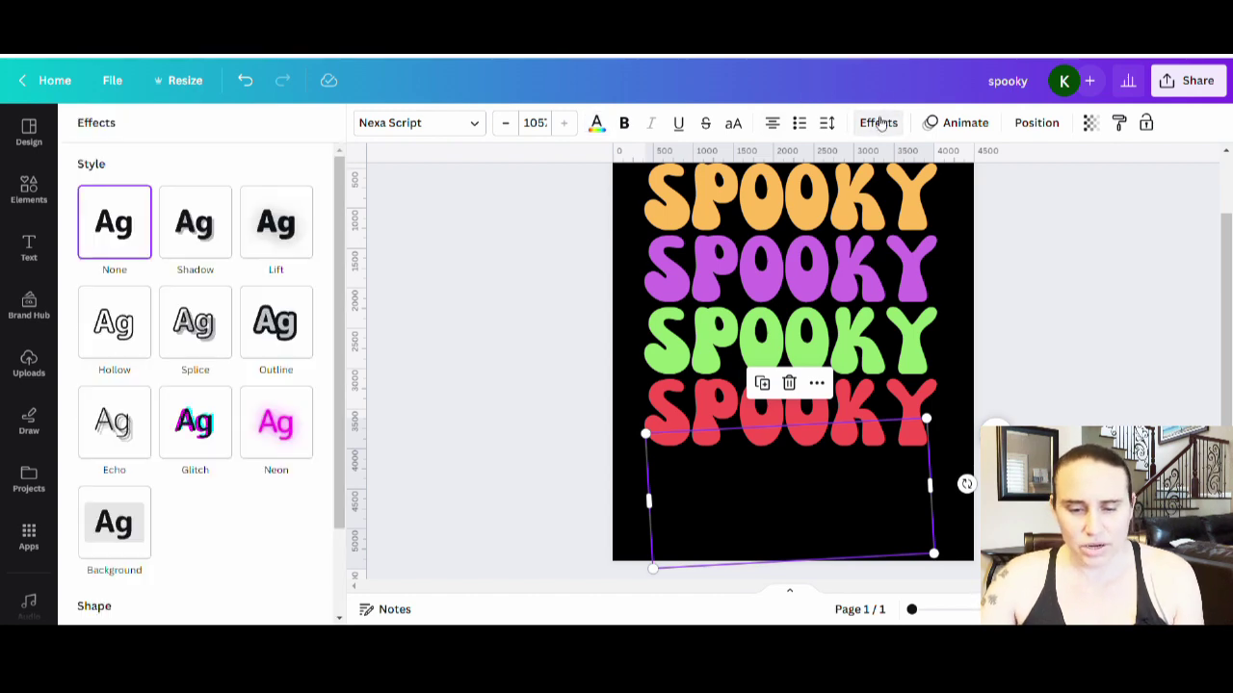
left_click(276, 325)
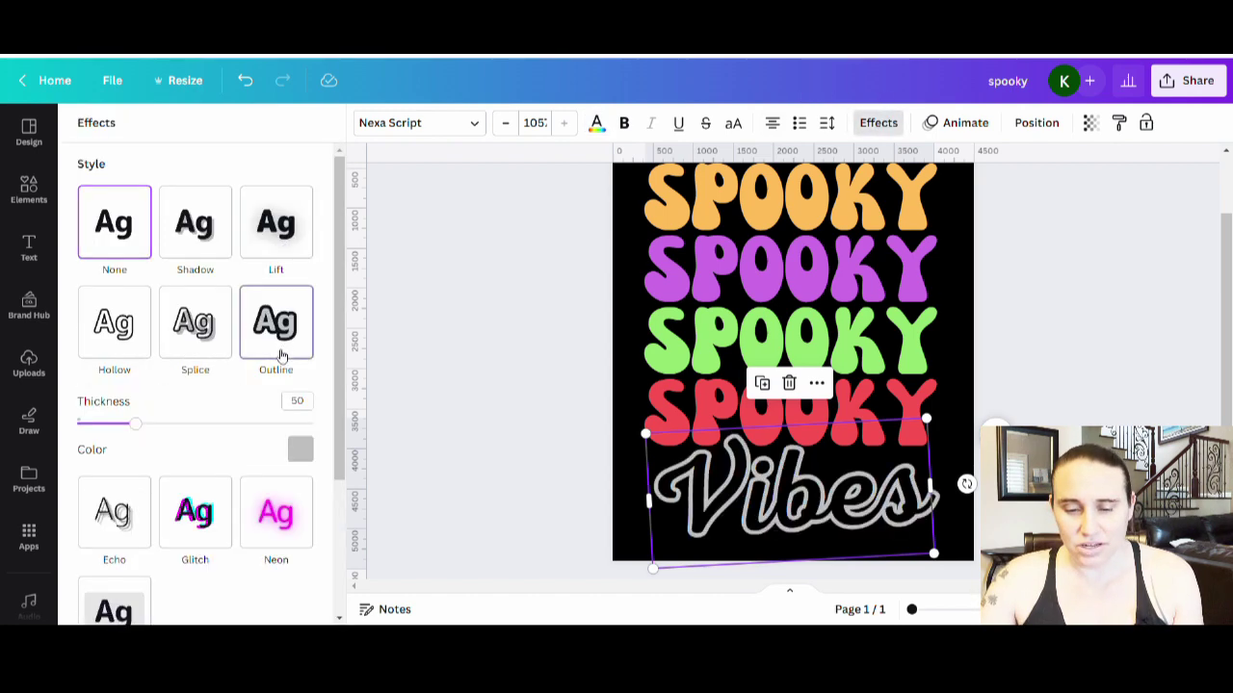
scroll(270, 404, "down", 1)
left_click(295, 369)
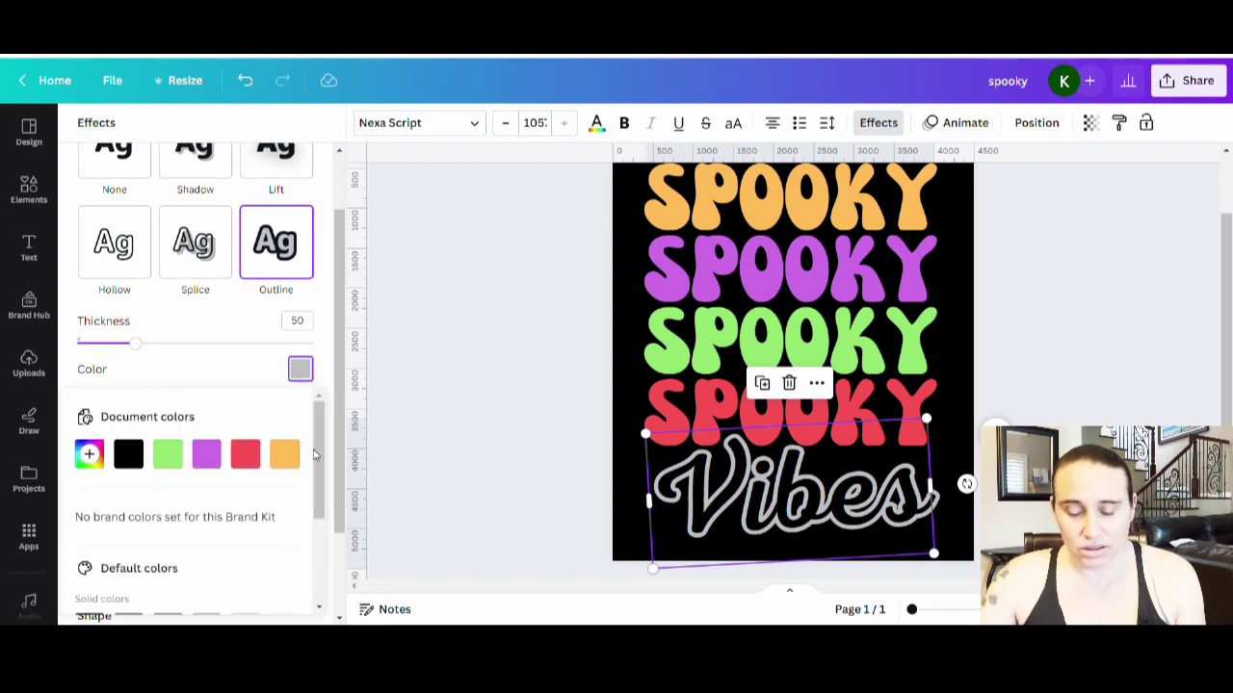
scroll(279, 520, "down", 3)
left_click(286, 470)
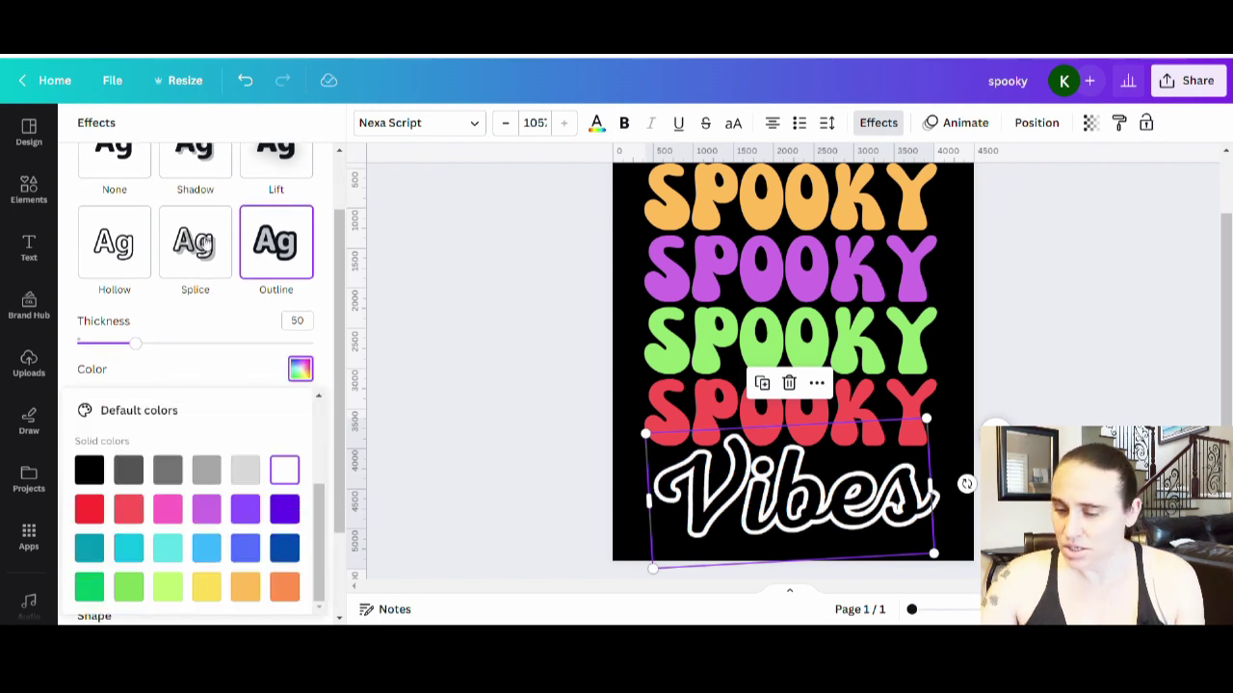
left_click_drag(135, 344, 113, 351)
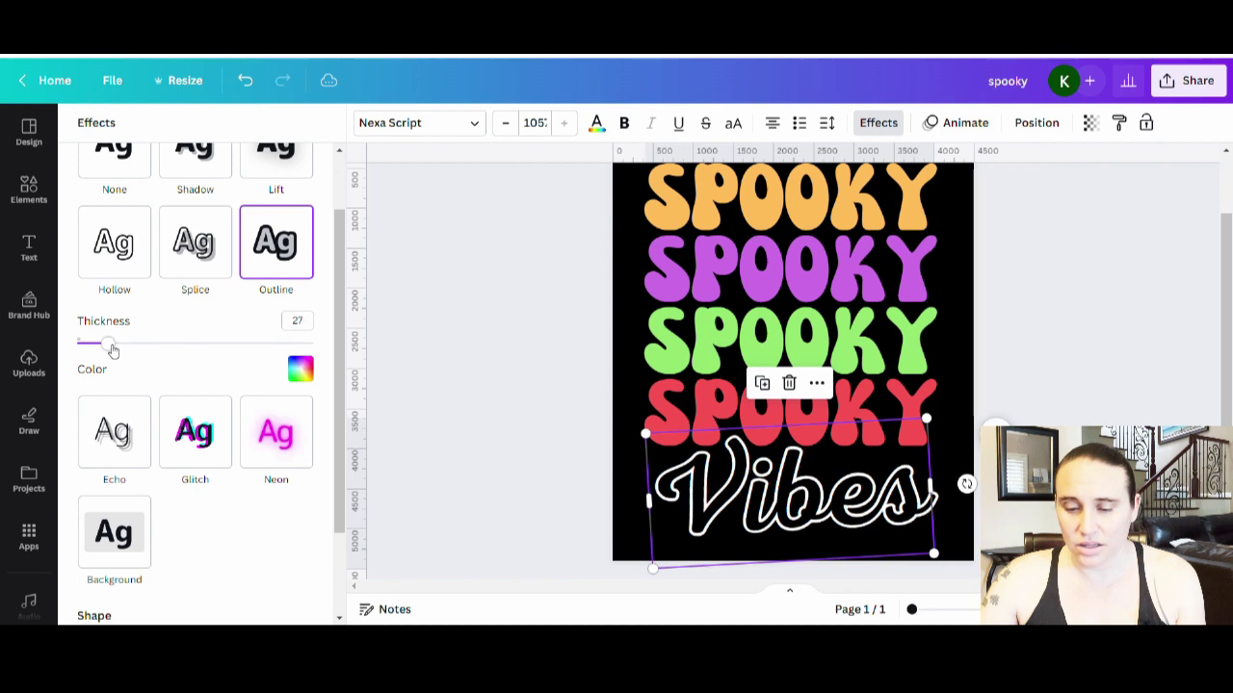
left_click(476, 424)
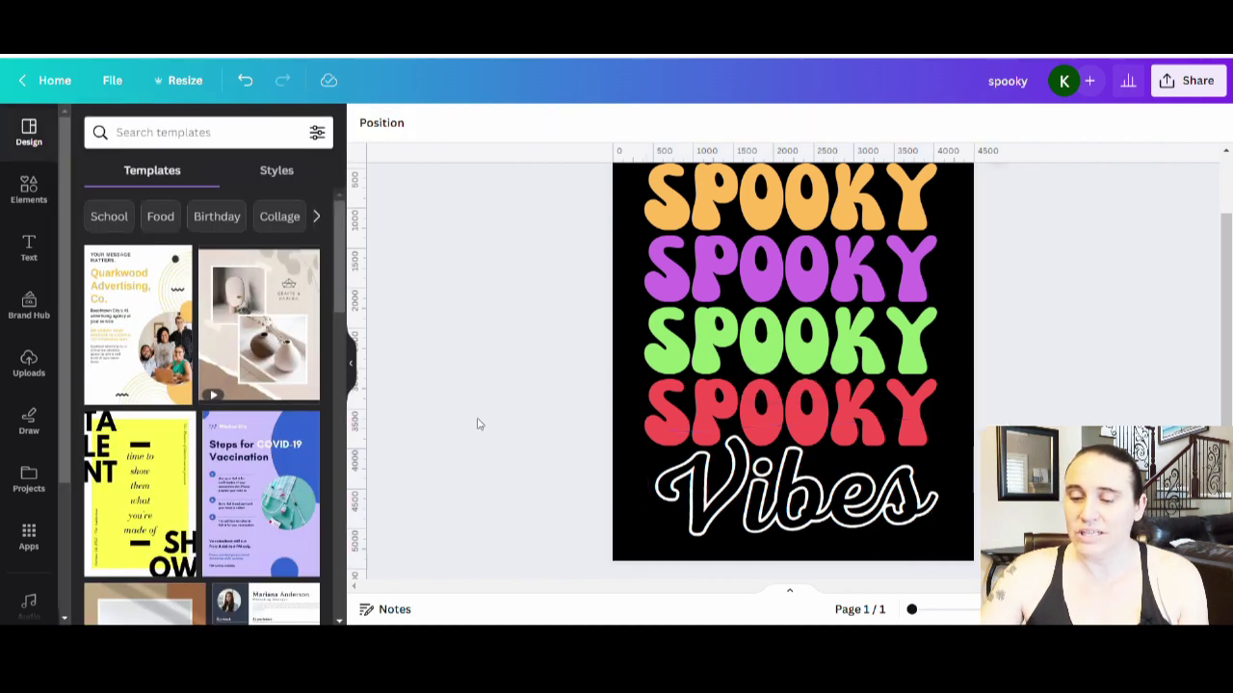
Try white and black as the page background color and set it to dark gray to compare the design's contrast
scroll(1006, 358, "up", 1)
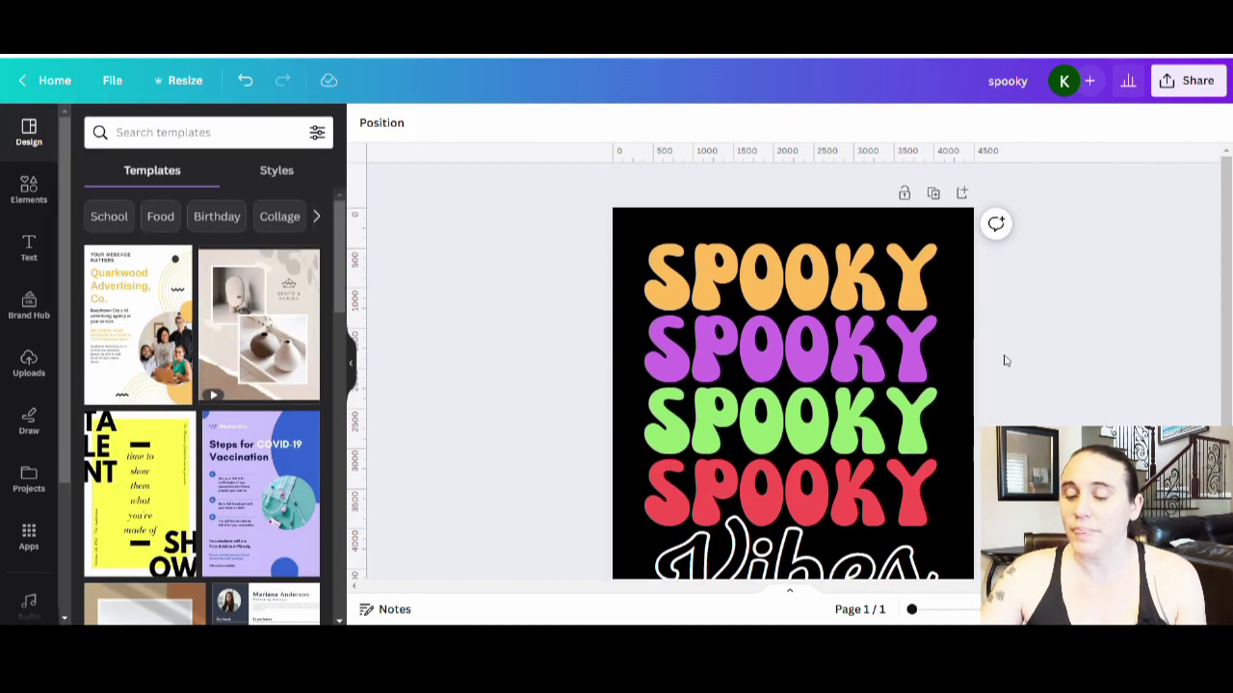
scroll(1006, 360, "down", 1)
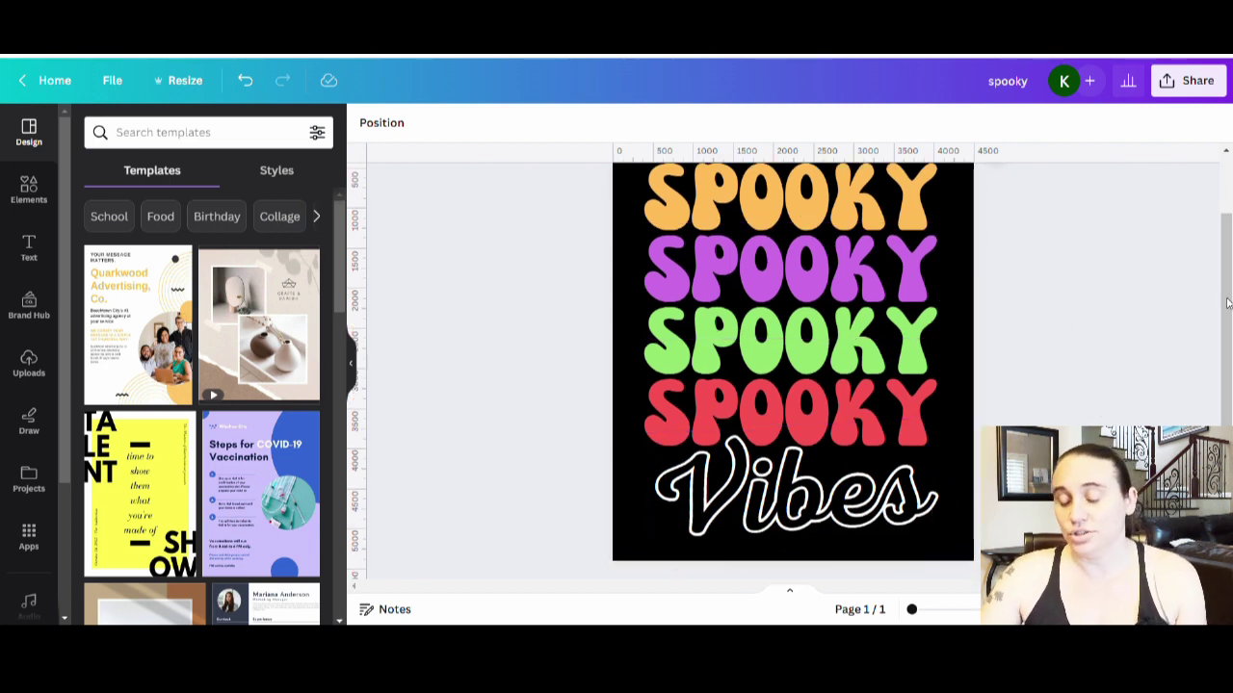
scroll(1227, 303, "up", 1)
scroll(1130, 292, "down", 2)
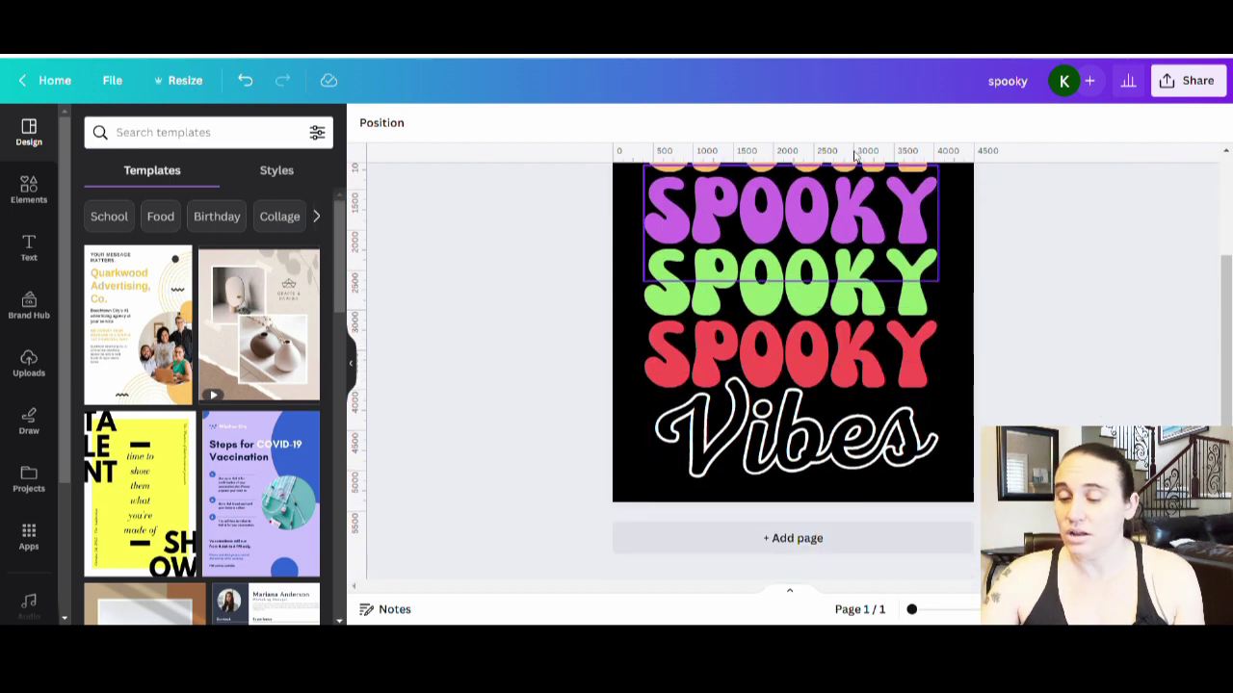
scroll(963, 250, "up", 2)
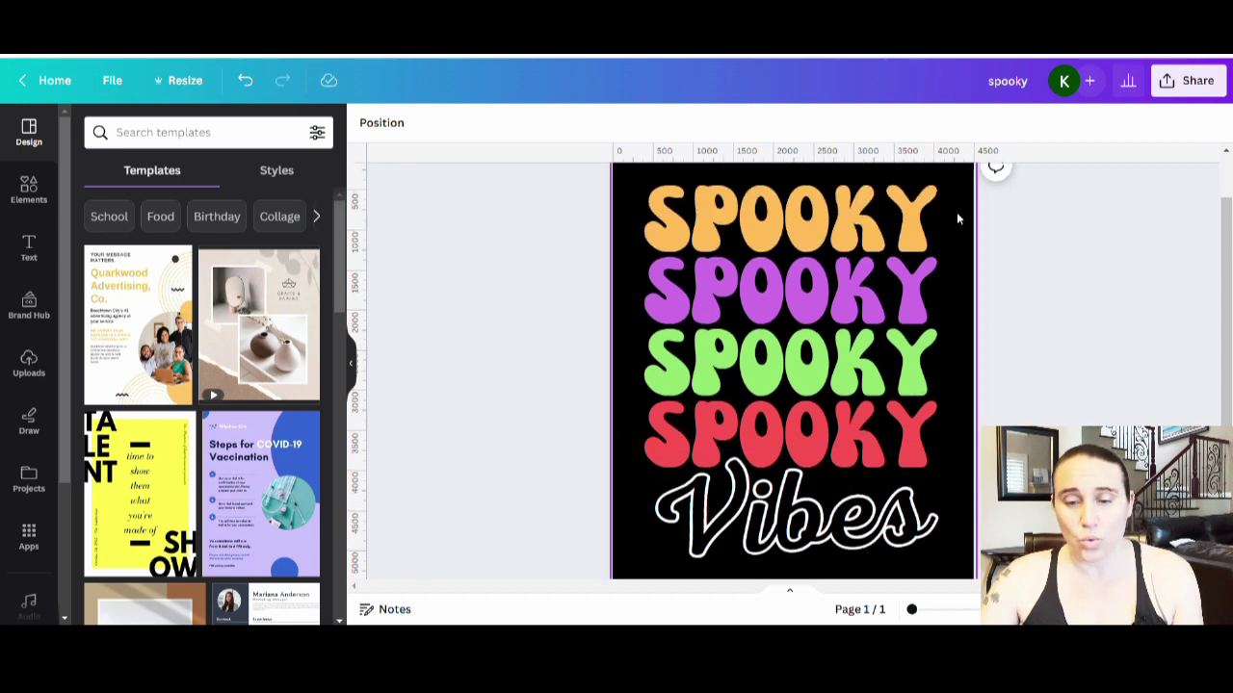
left_click(958, 193)
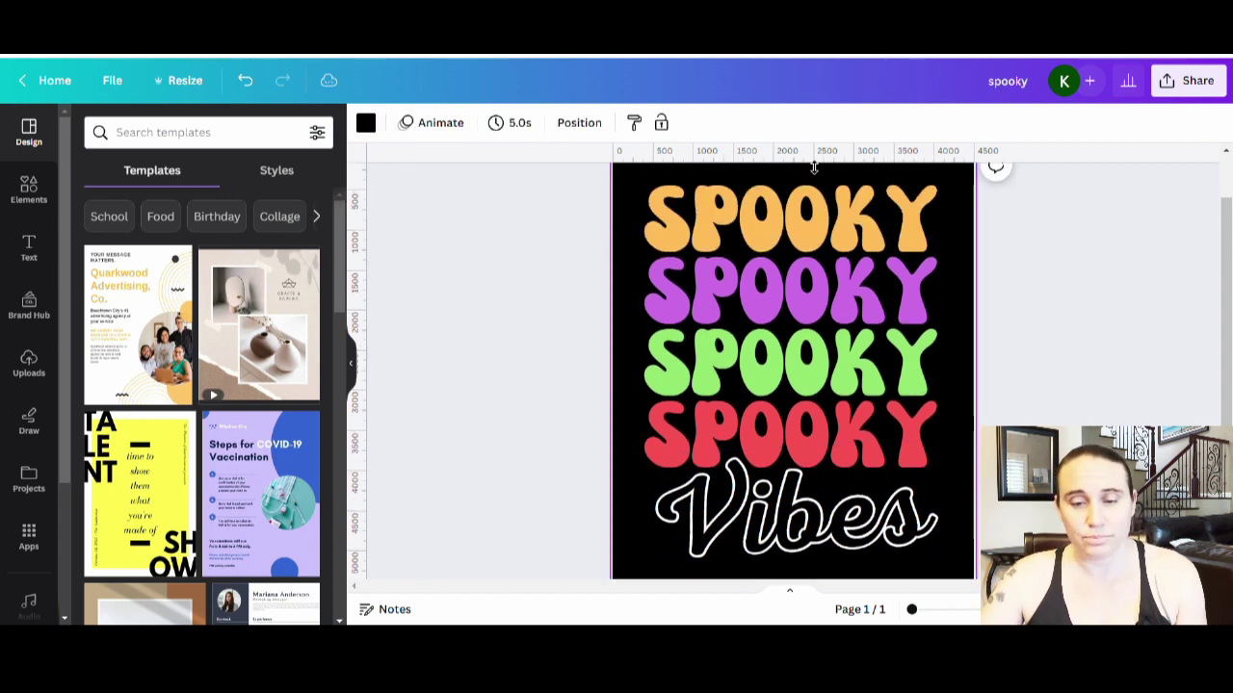
left_click(365, 124)
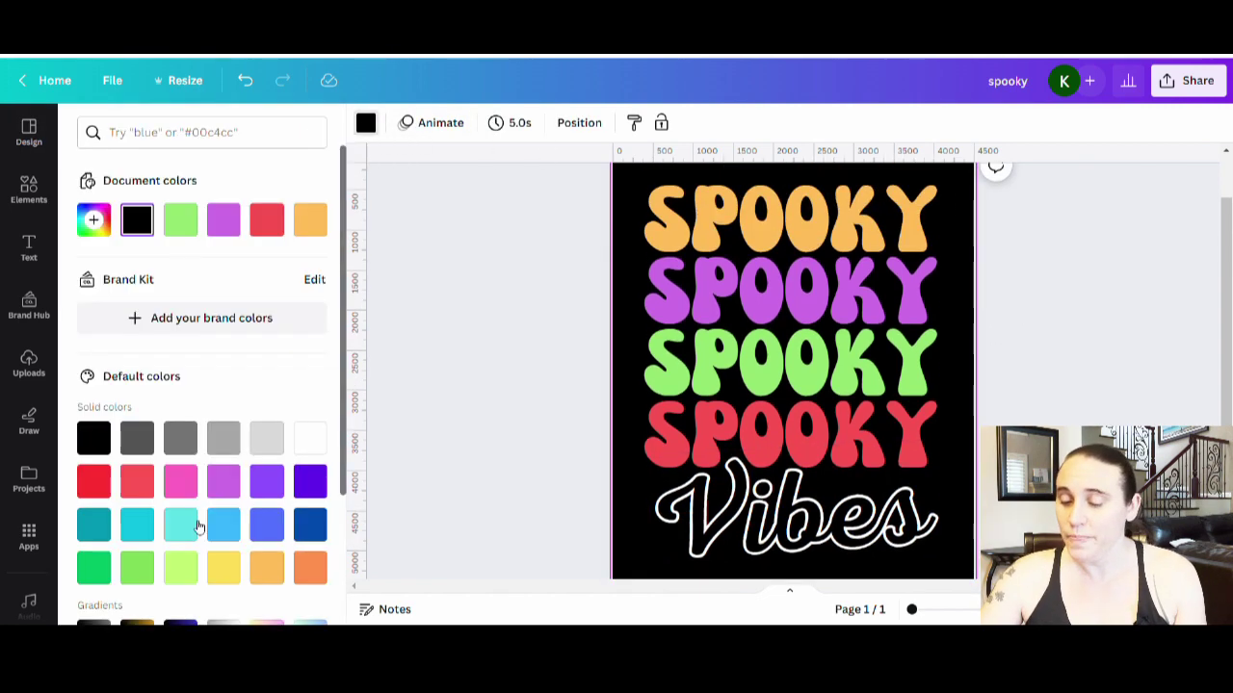
left_click(306, 441)
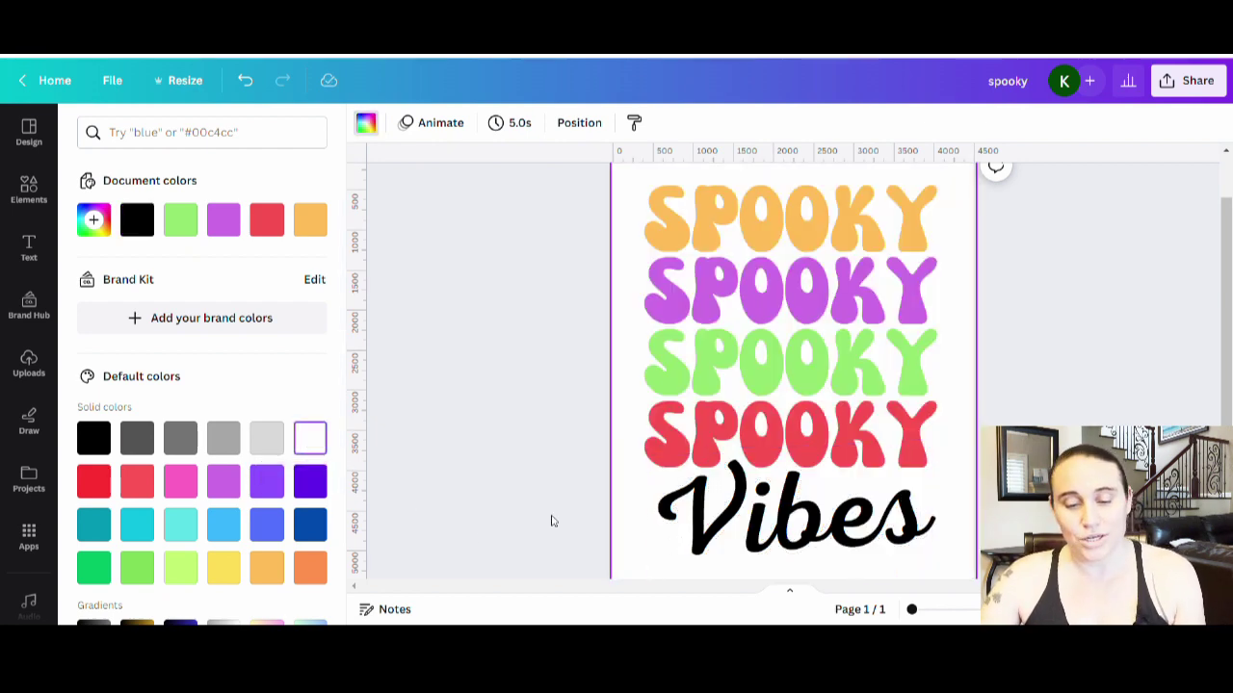
left_click(94, 439)
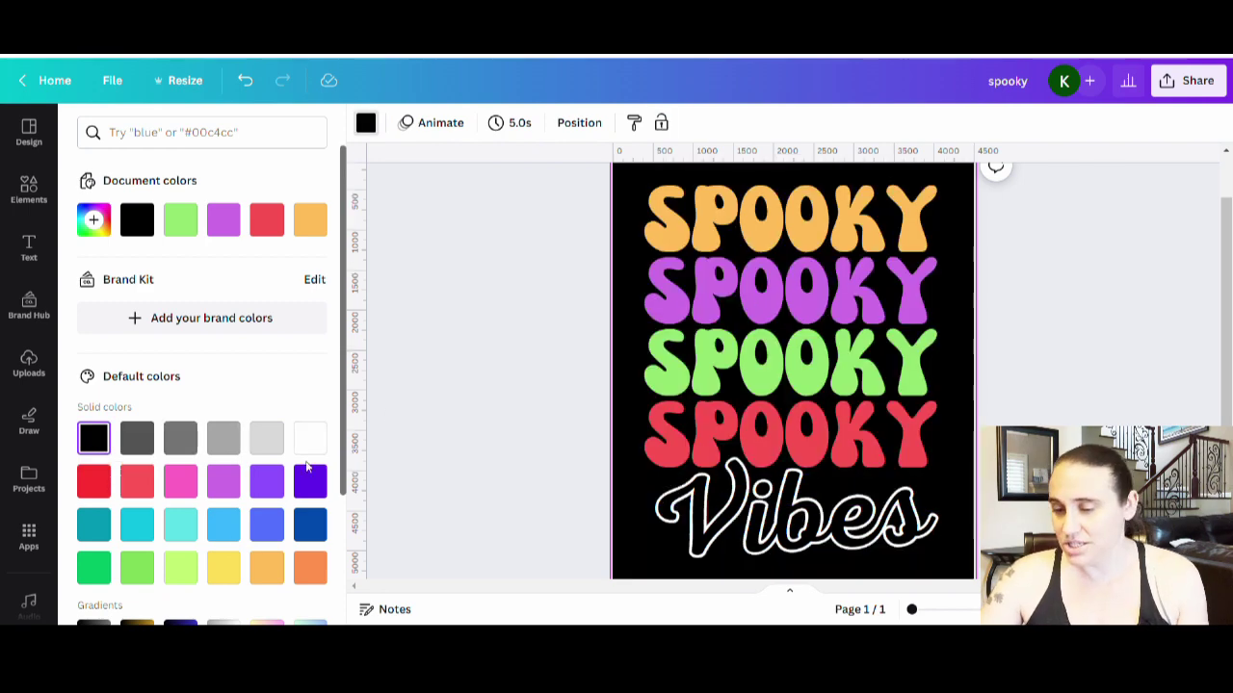
left_click(137, 439)
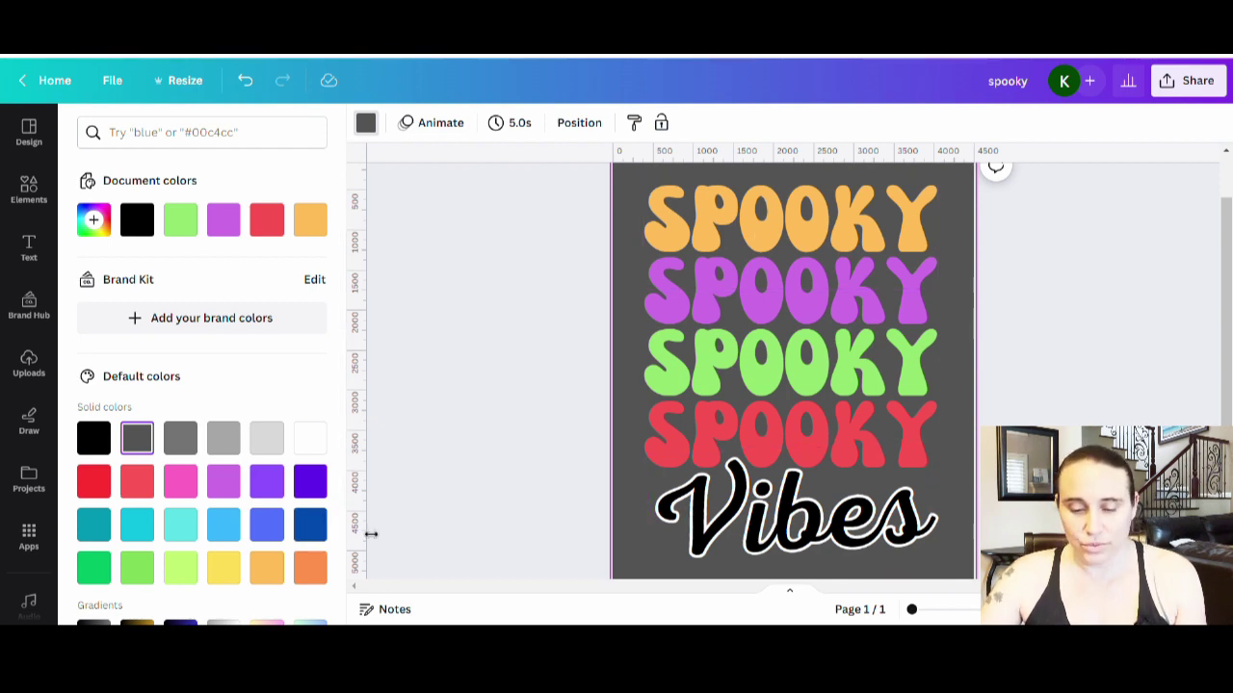
Try orange as the page background color to compare the design's contrast, and set the background to black
left_click(310, 567)
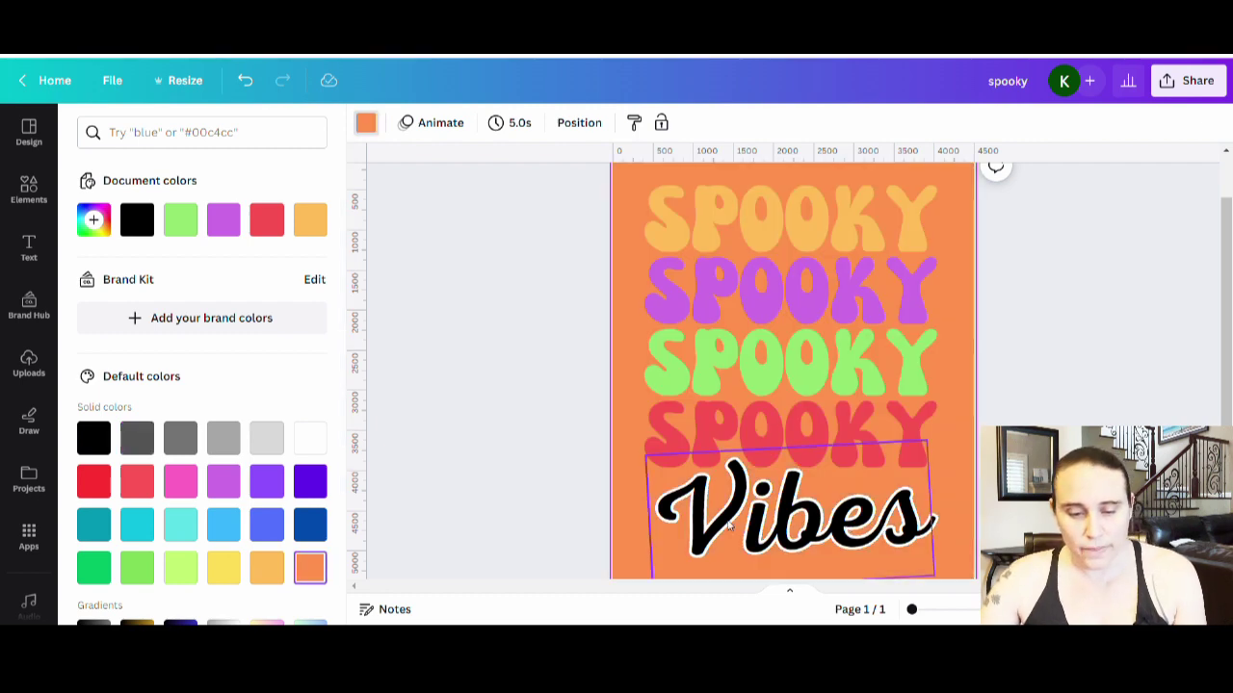
left_click(94, 438)
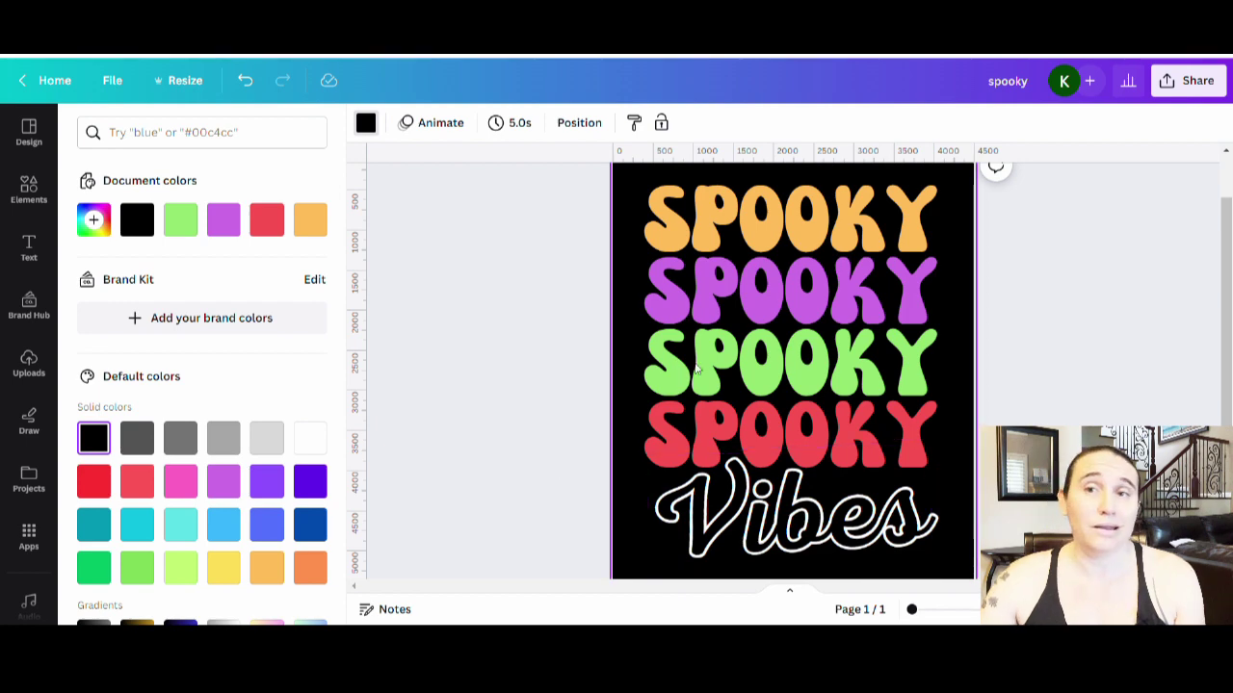
left_click(1030, 331)
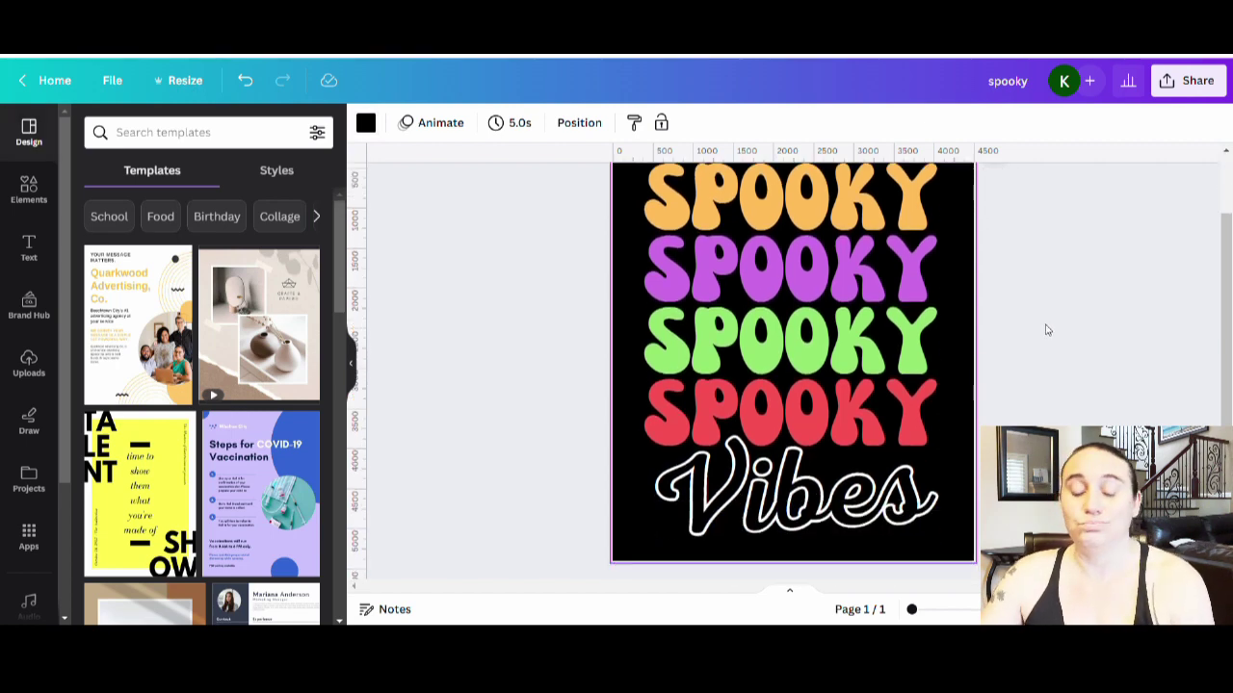
scroll(1047, 329, "up", 1)
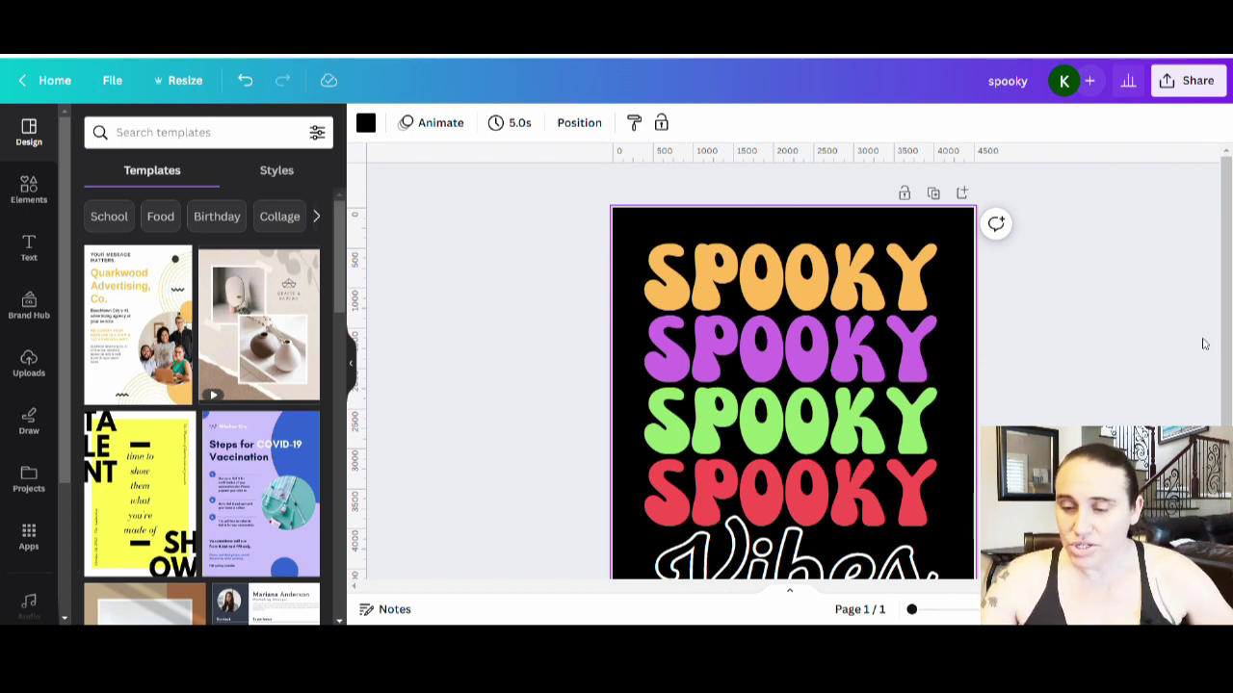
scroll(1206, 357, "down", 1)
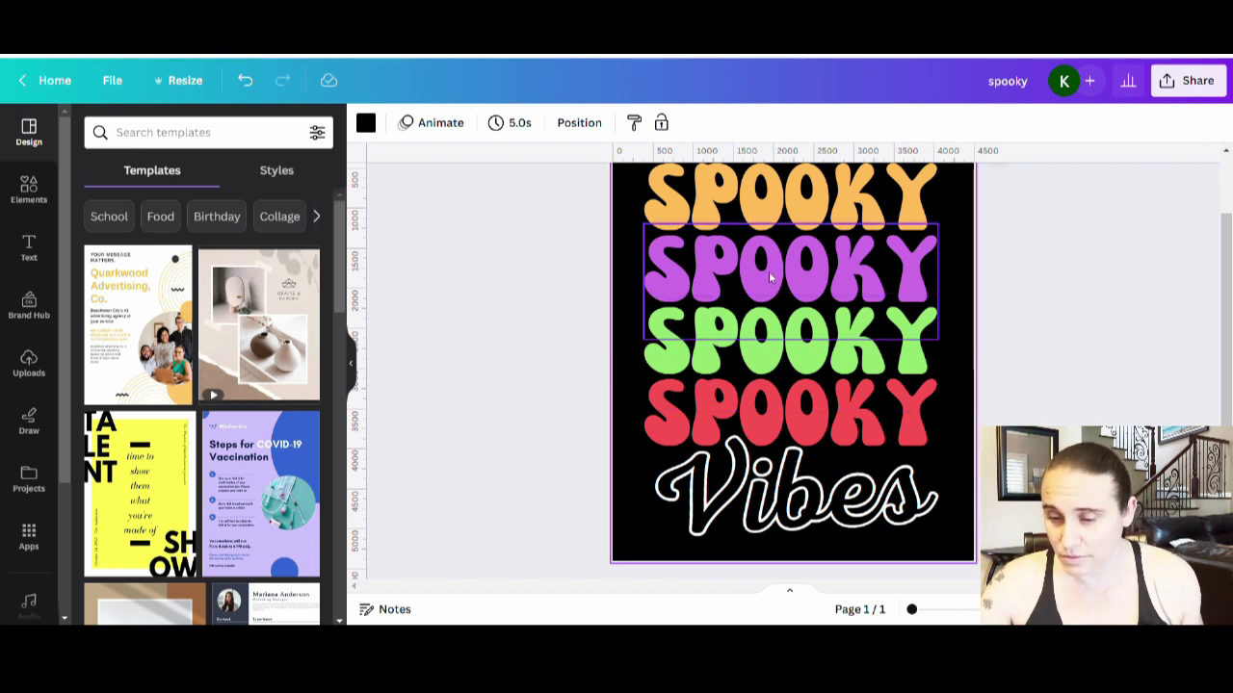
Add a circle, enlarge it over the first letters of the top two SPOOKY lines, and recolor it black
key("ctrl+v")
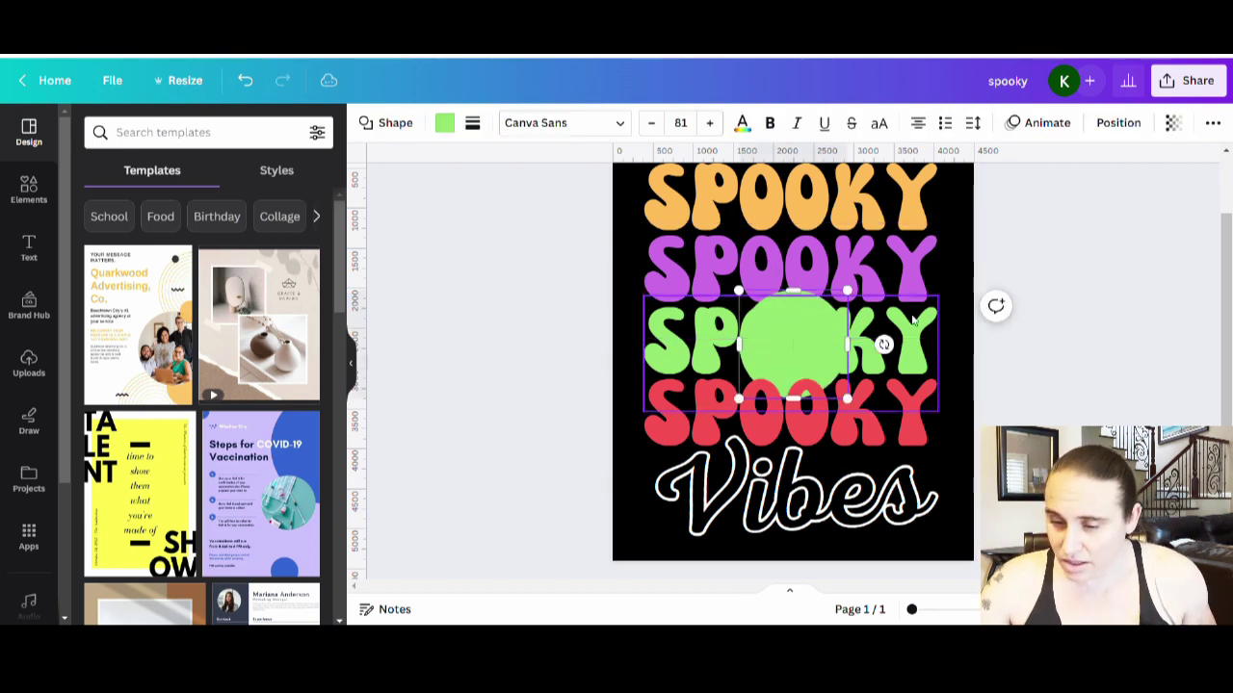
left_click(999, 347)
left_click_drag(809, 345, 769, 234)
left_click_drag(801, 297, 816, 312)
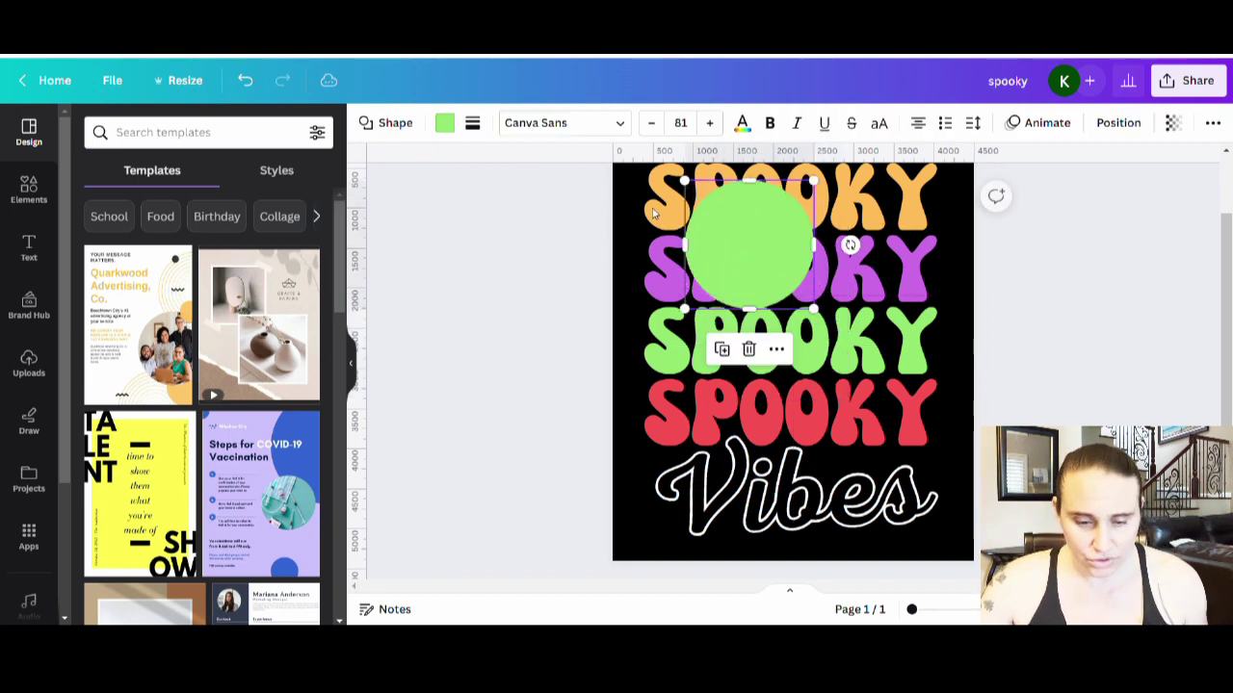
left_click(444, 123)
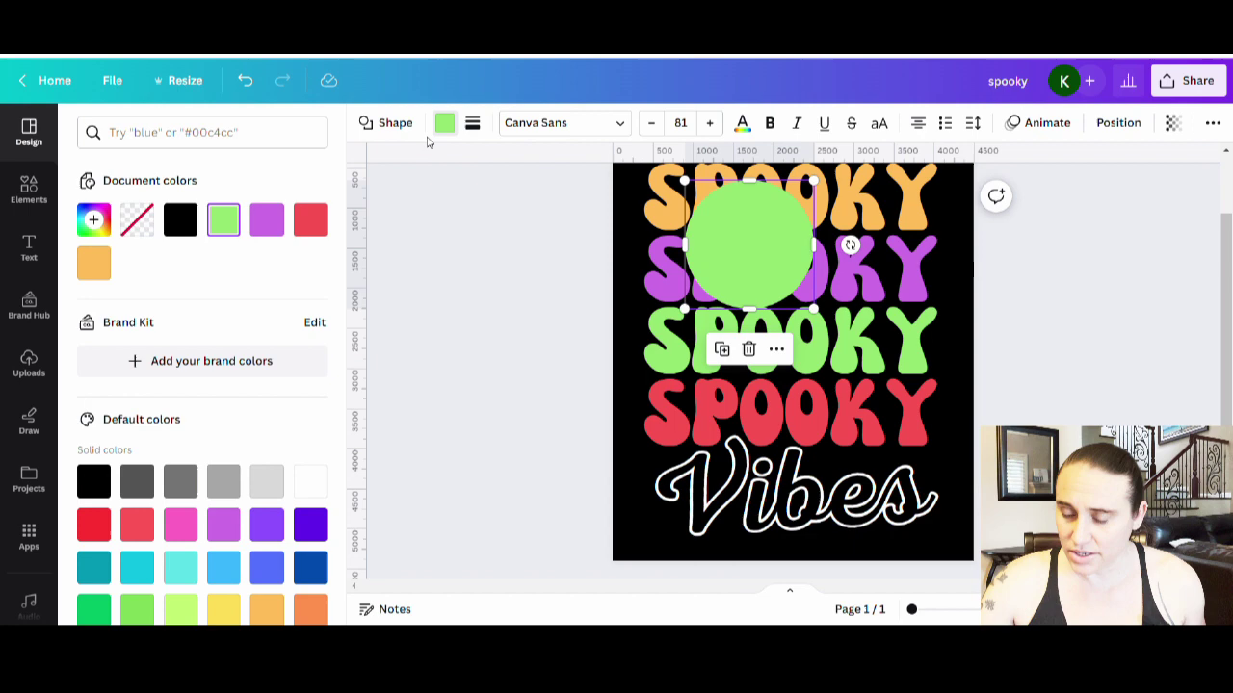
left_click(107, 487)
scroll(823, 395, "up", 1)
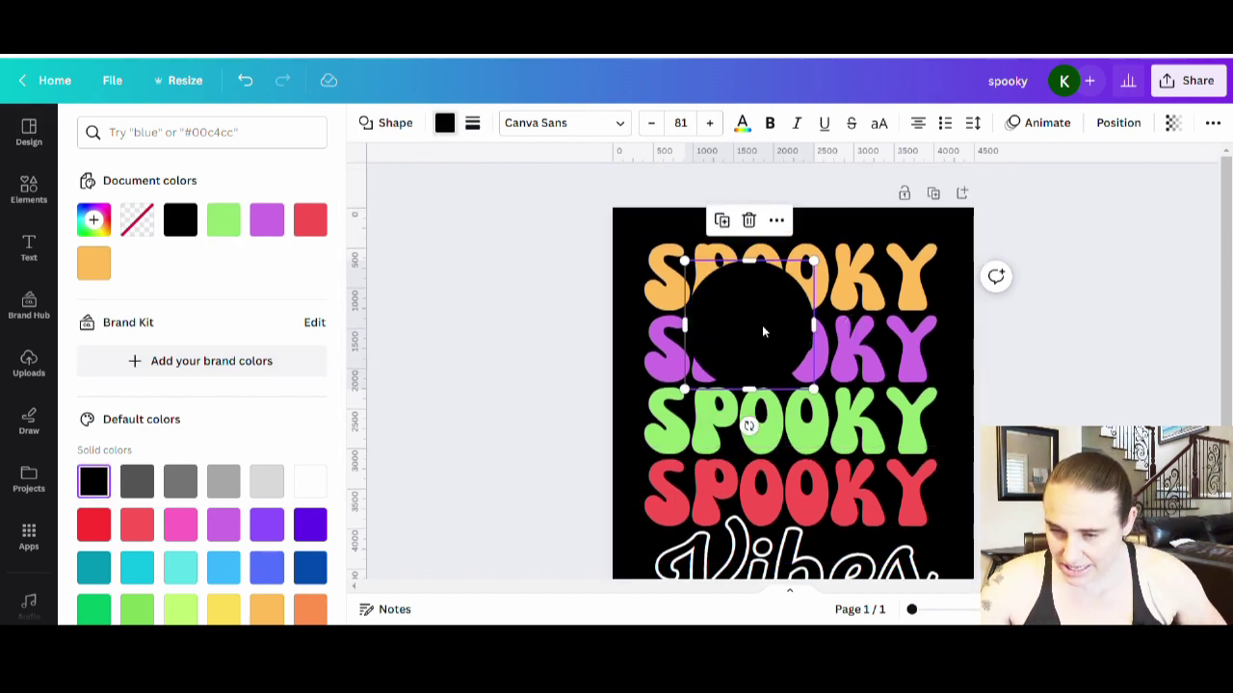
Shrink the black circle slightly, duplicate it twice, and arrange the three circles diagonally across the SPOOKY lines
left_click_drag(814, 390, 805, 372)
left_click_drag(740, 337, 803, 420)
key("ctrl+d")
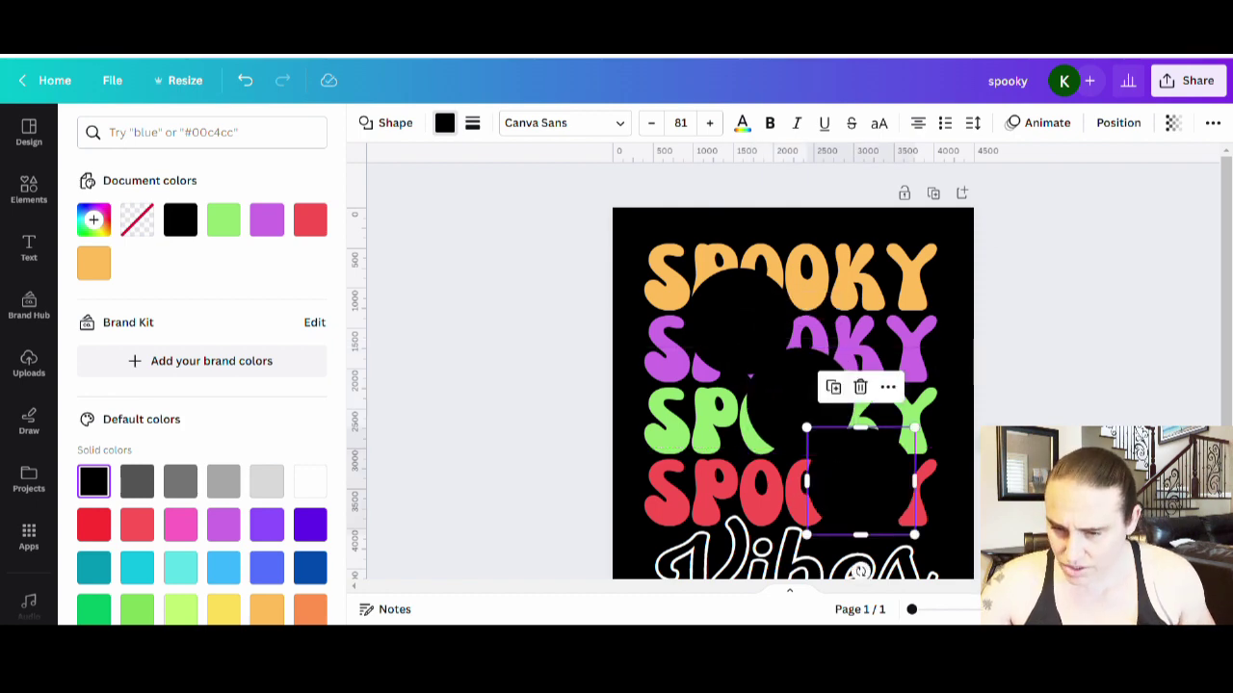
left_click(29, 131)
left_click_drag(727, 311, 724, 305)
left_click(806, 407)
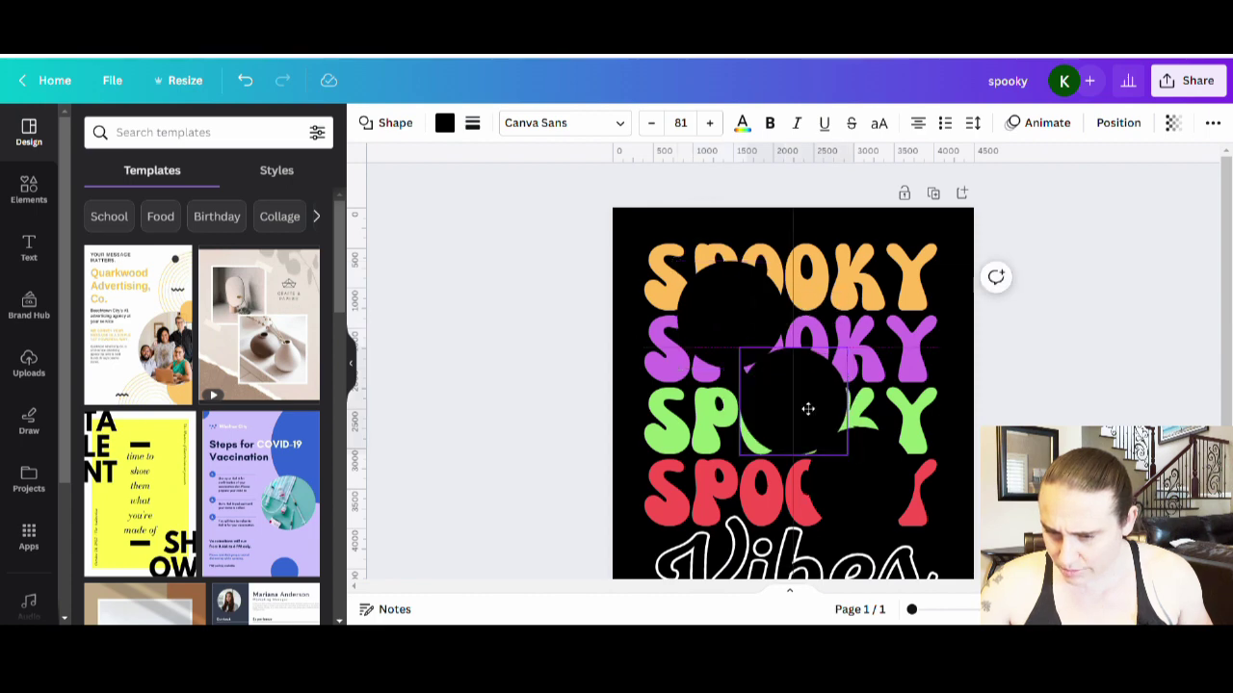
left_click_drag(877, 472, 870, 469)
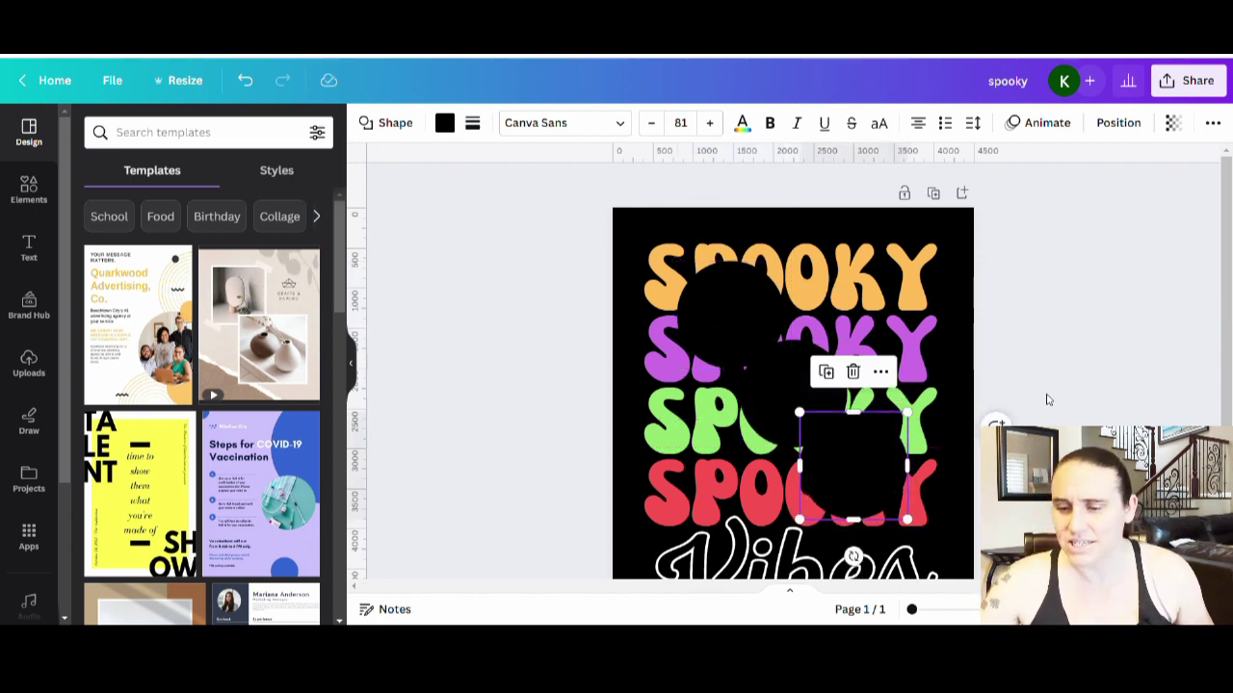
Check the diagonal row of black circles and align the middle circle between the other two
left_click(1115, 381)
scroll(1127, 383, "down", 2)
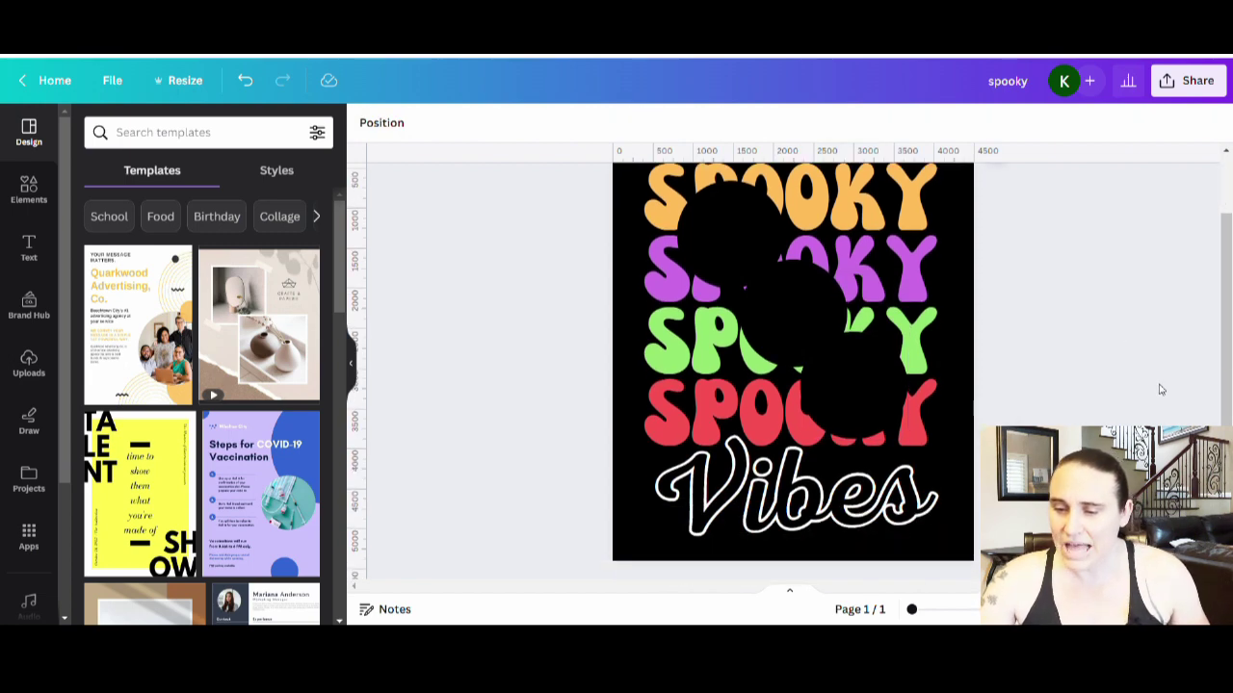
scroll(1161, 383, "up", 2)
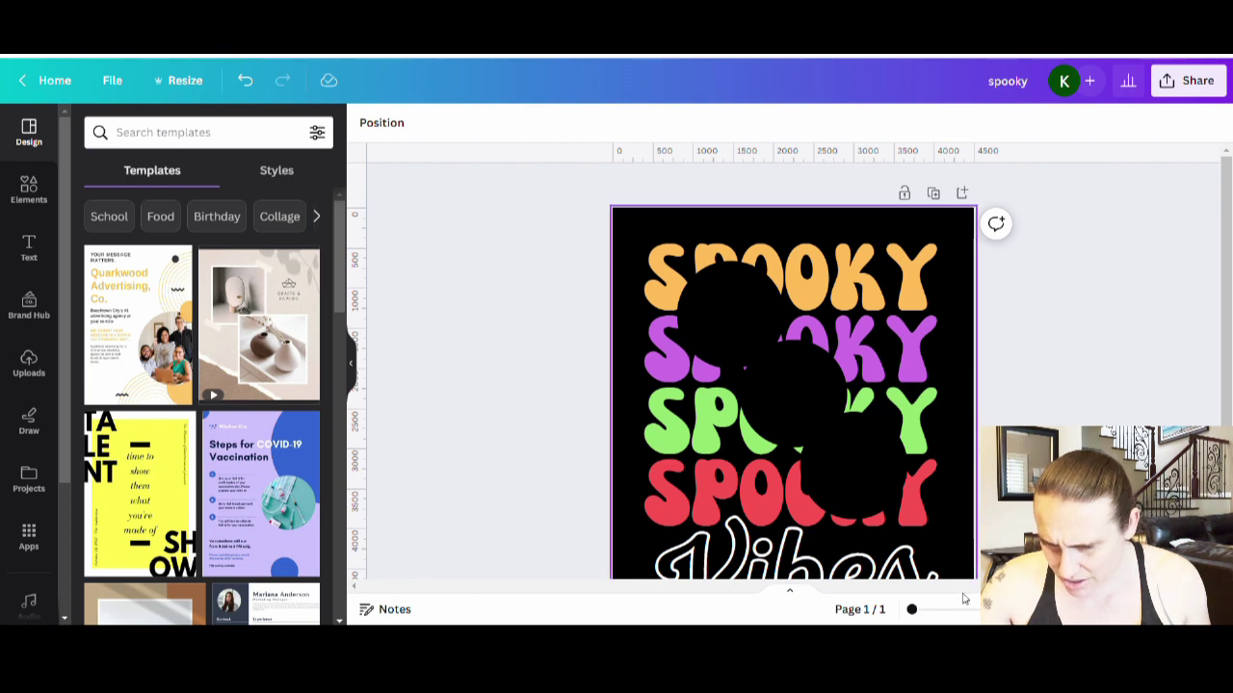
left_click(796, 404)
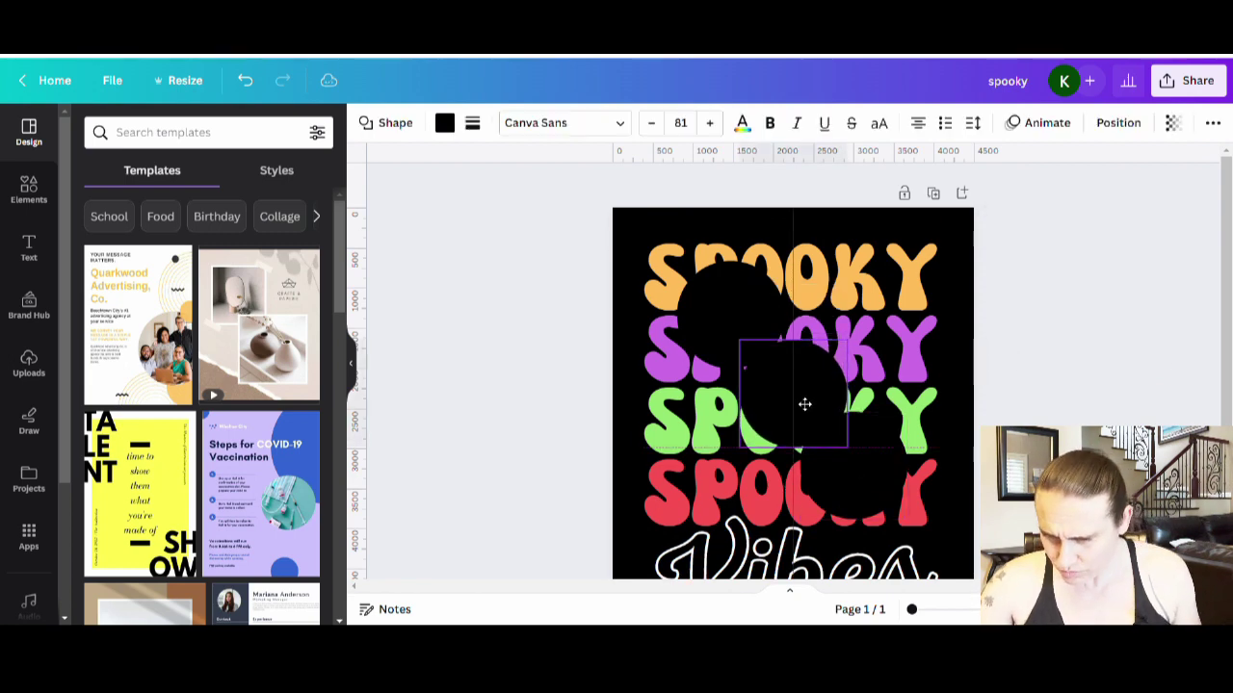
key("Escape")
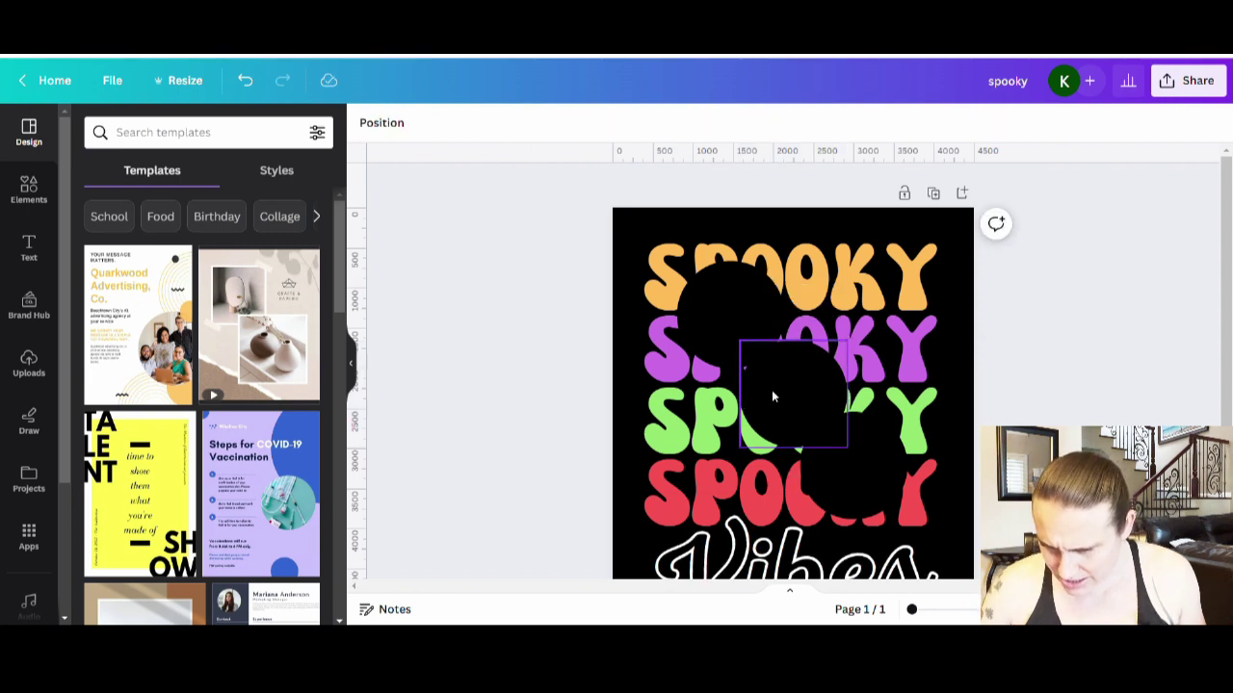
left_click(771, 390)
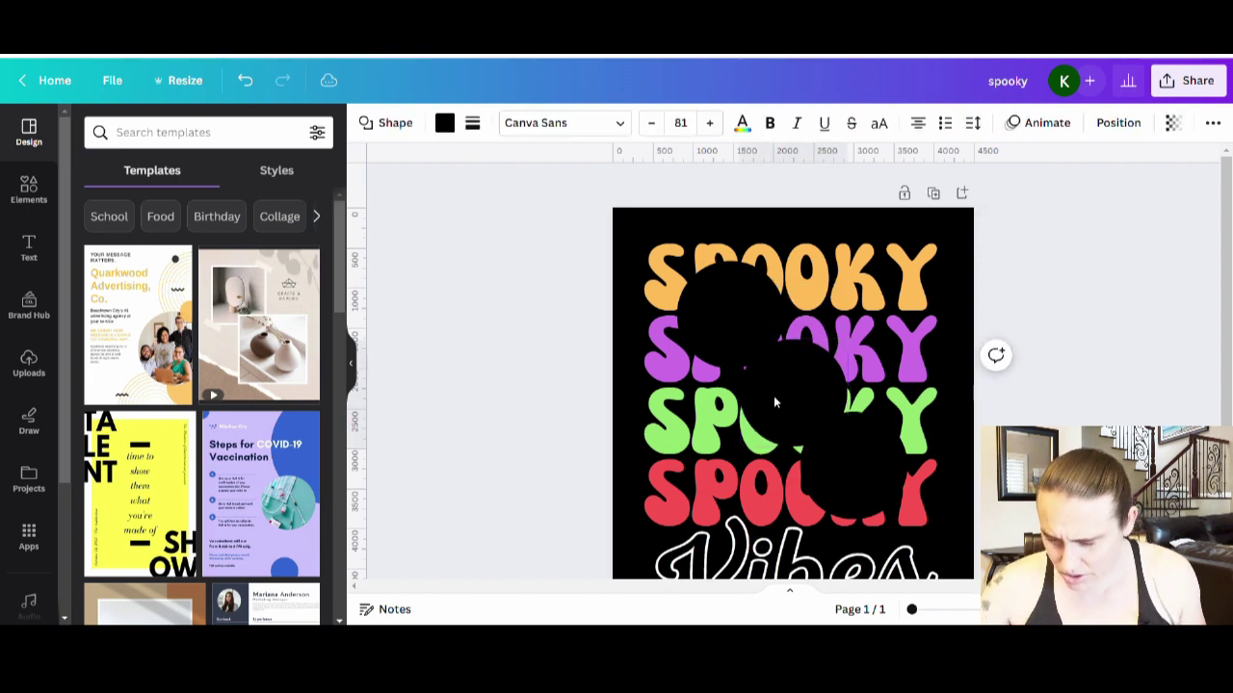
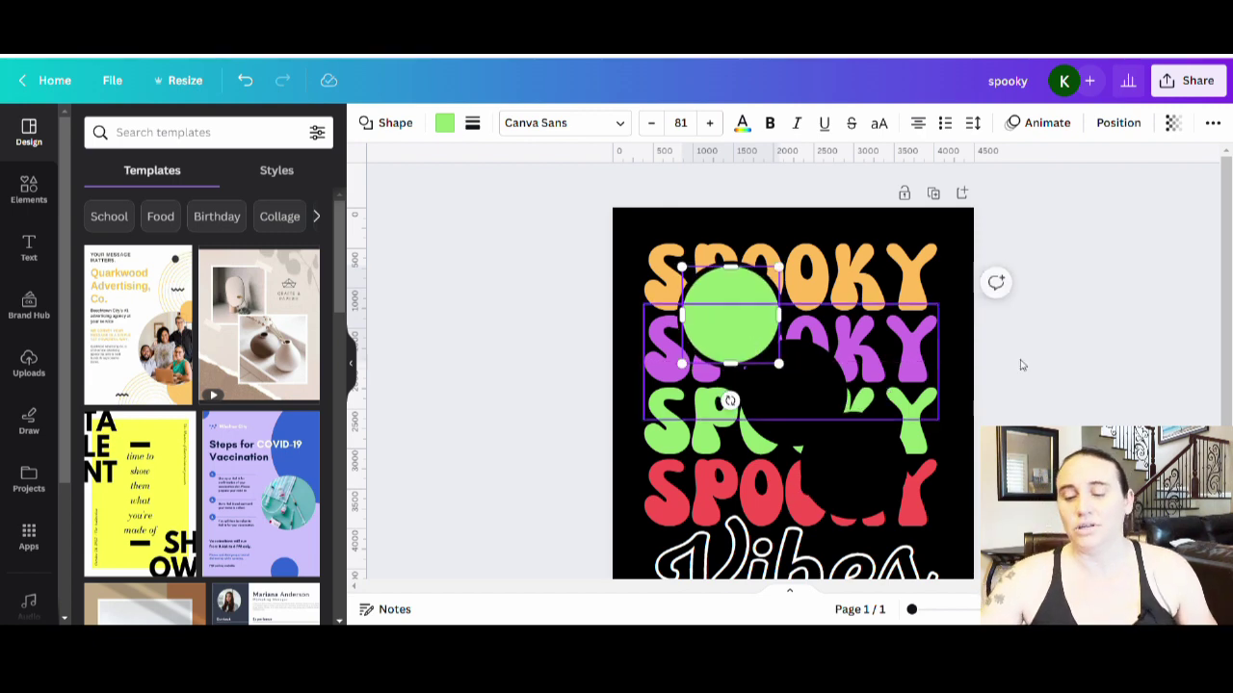
Duplicate the smaller green circle twice and place the copies inside the middle and lower black circles
left_click(1136, 385)
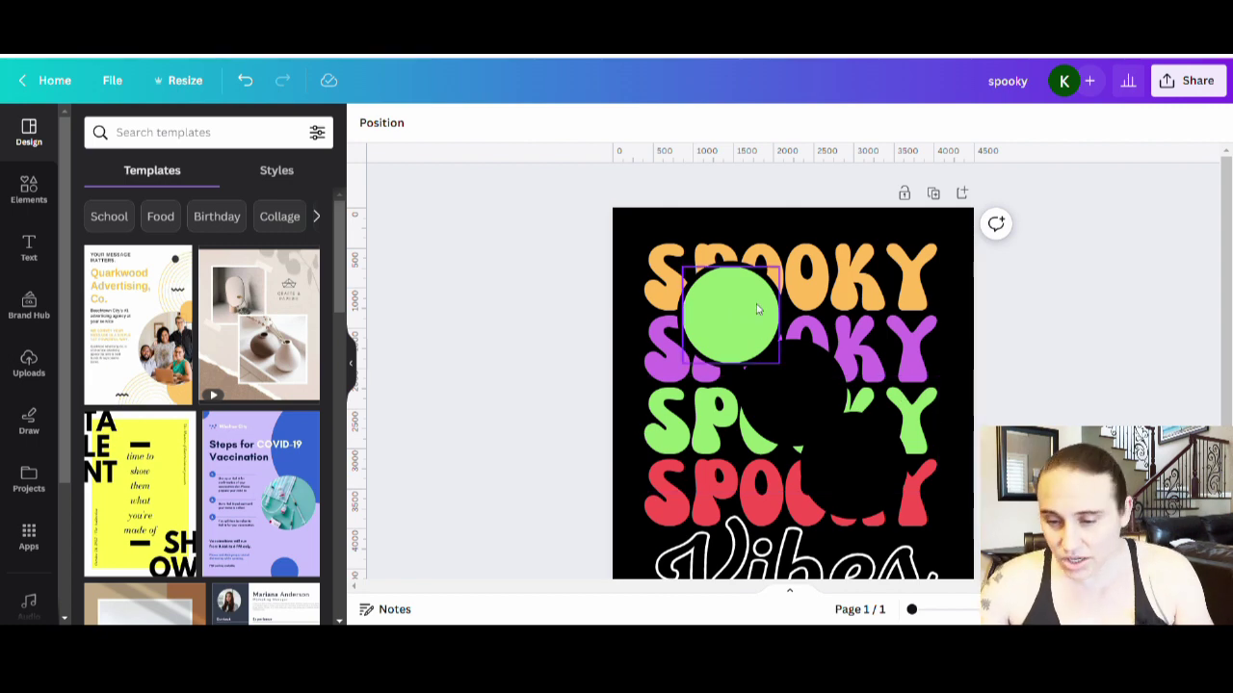
left_click_drag(704, 306, 814, 420)
key("ctrl+d")
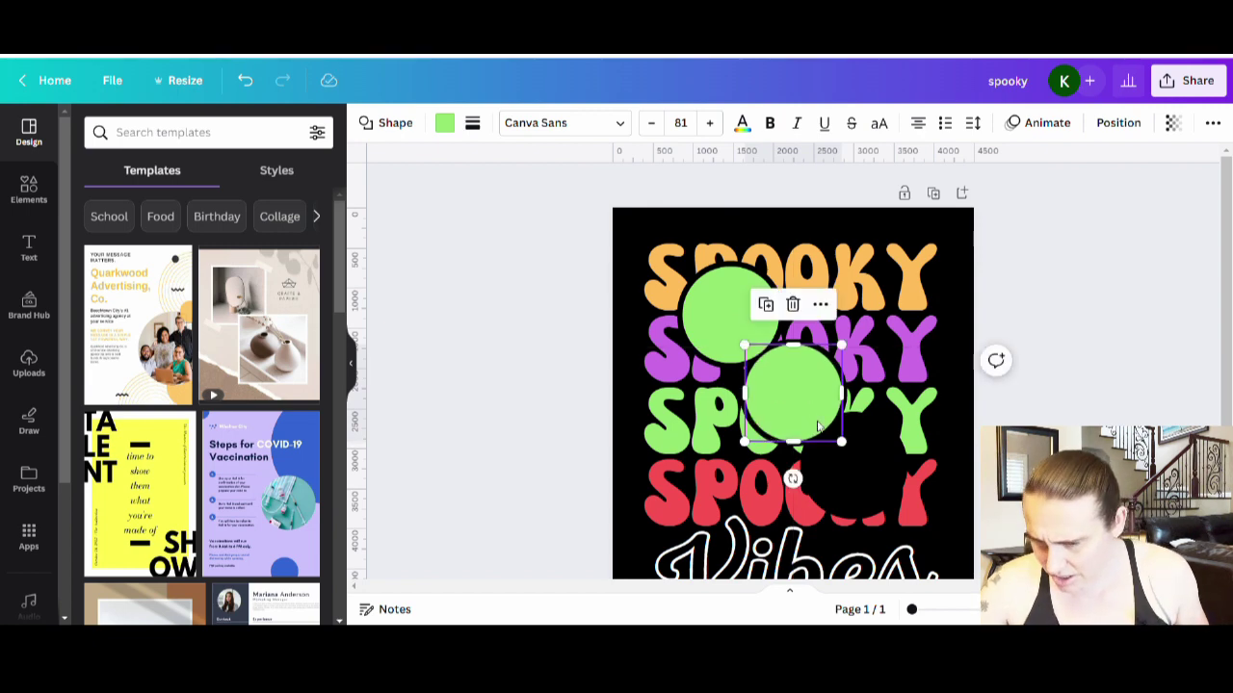
key("ctrl+d")
left_click_drag(876, 491, 851, 477)
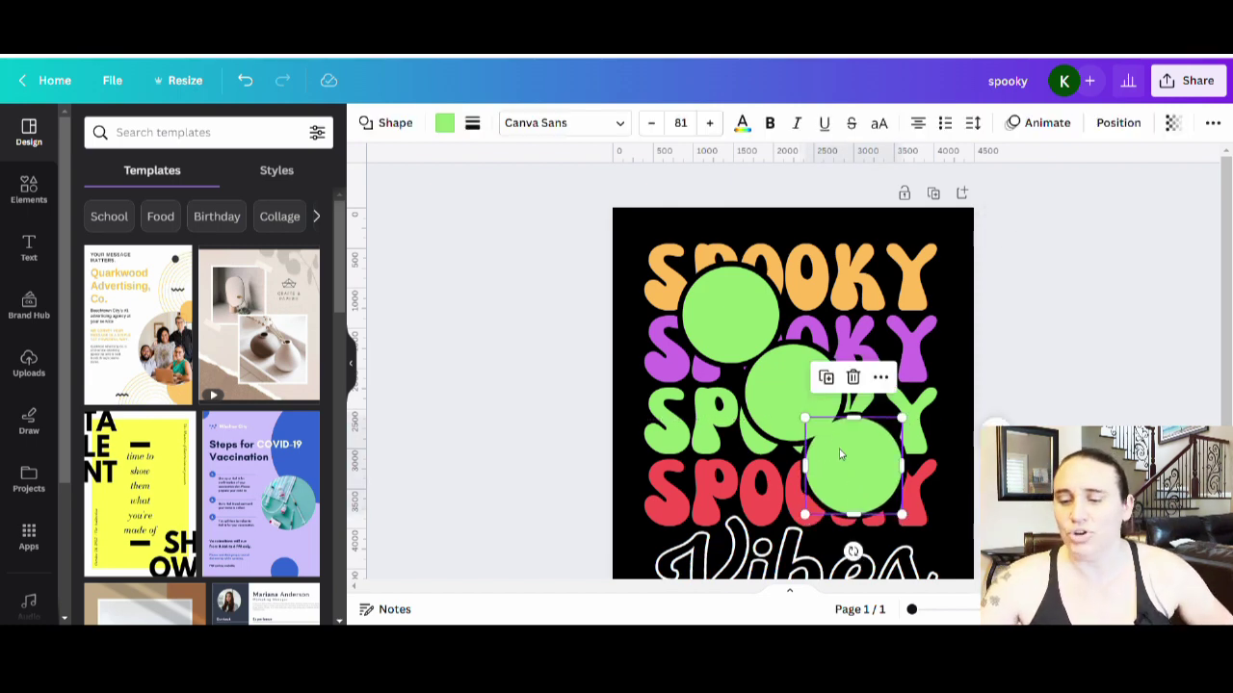
left_click(1103, 366)
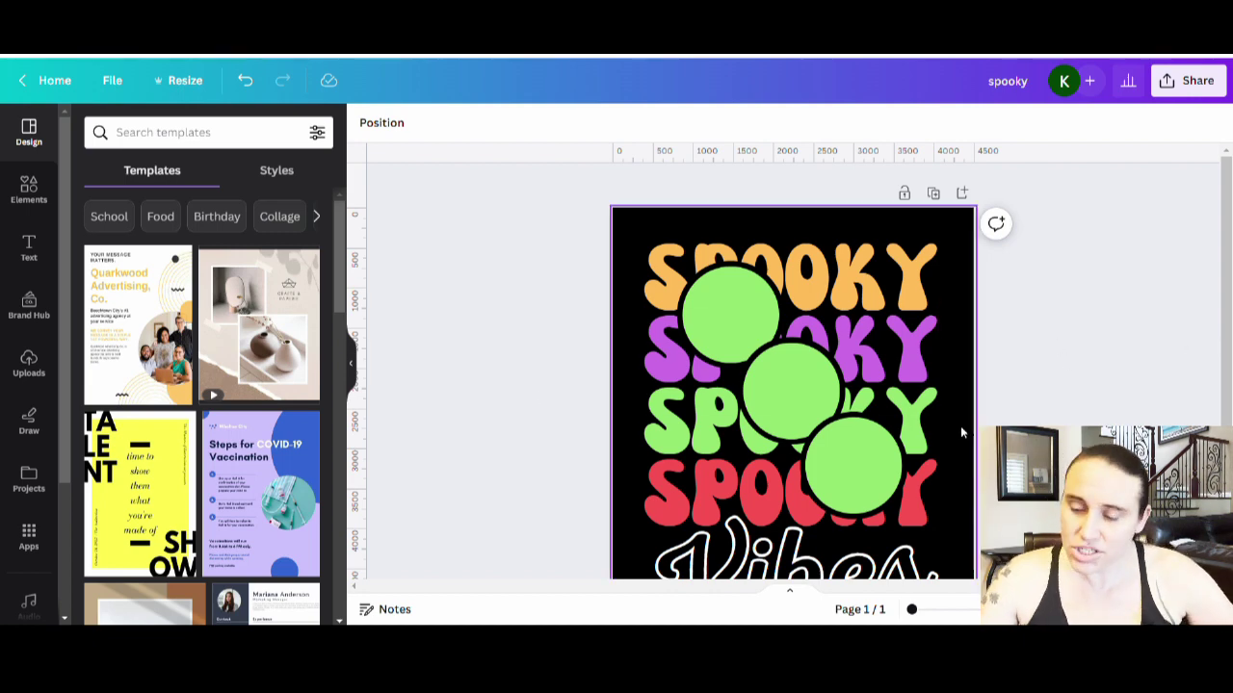
Recolor the uppermost light green circle to a custom darker green, about #47C84C, based on the default green
left_click(706, 307)
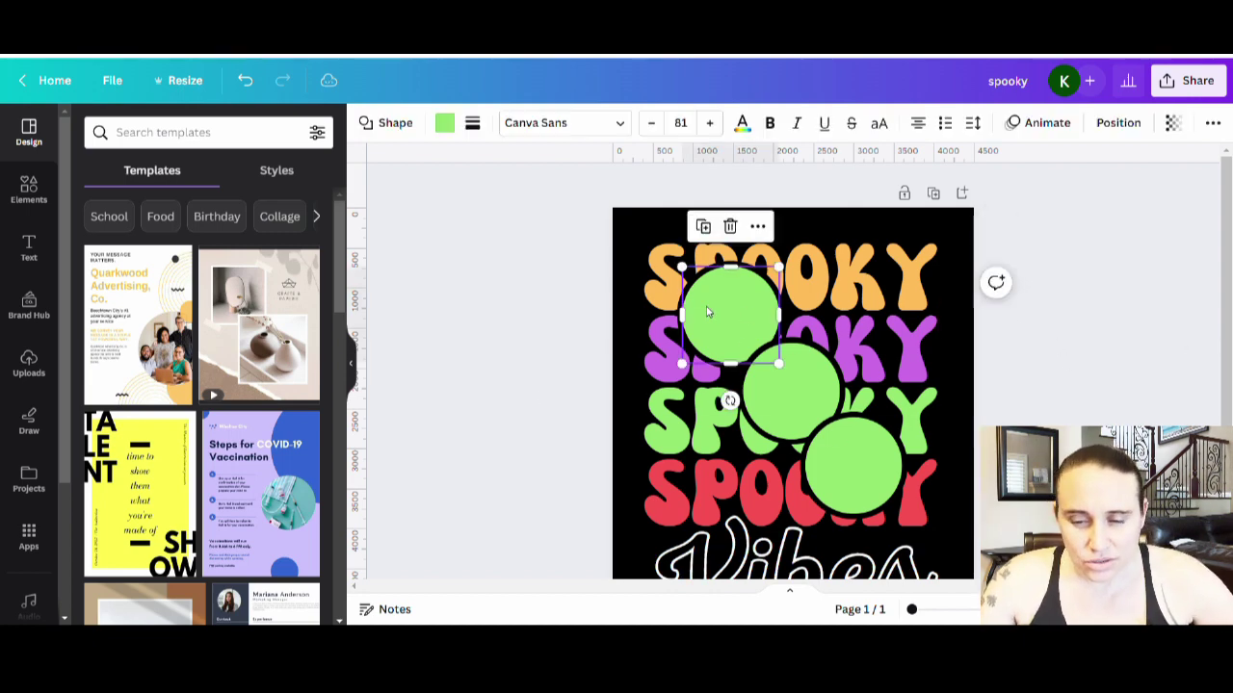
left_click(444, 122)
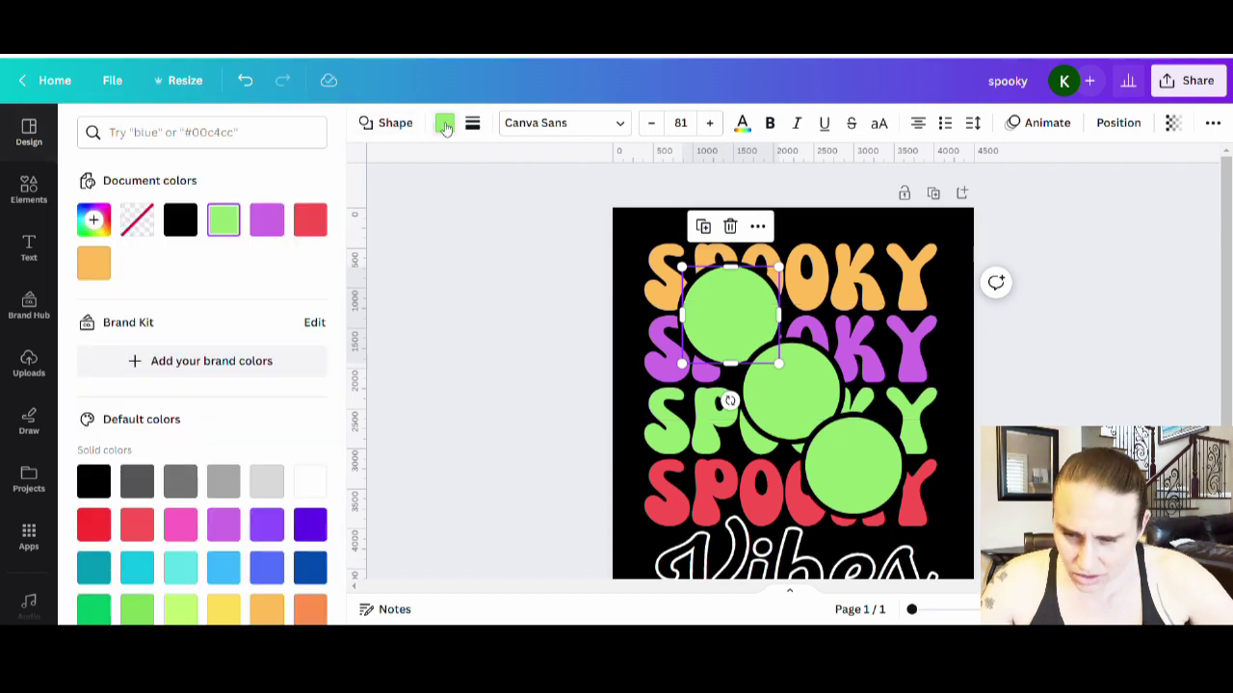
left_click(138, 611)
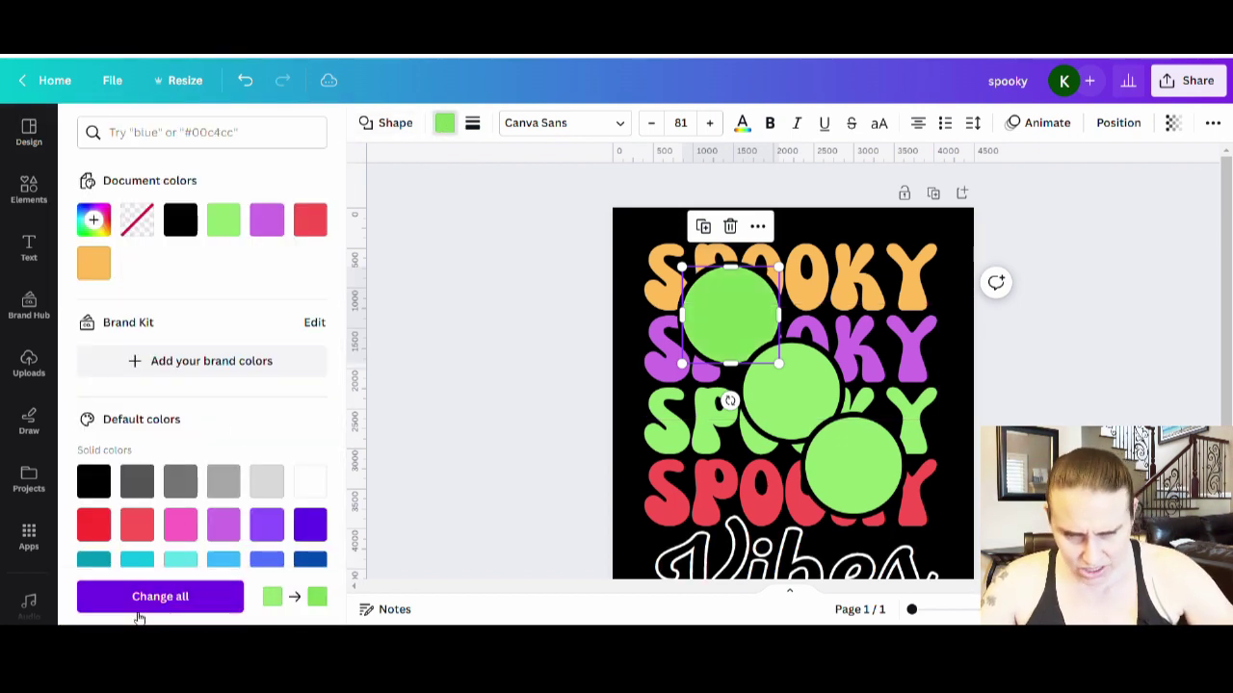
left_click(93, 220)
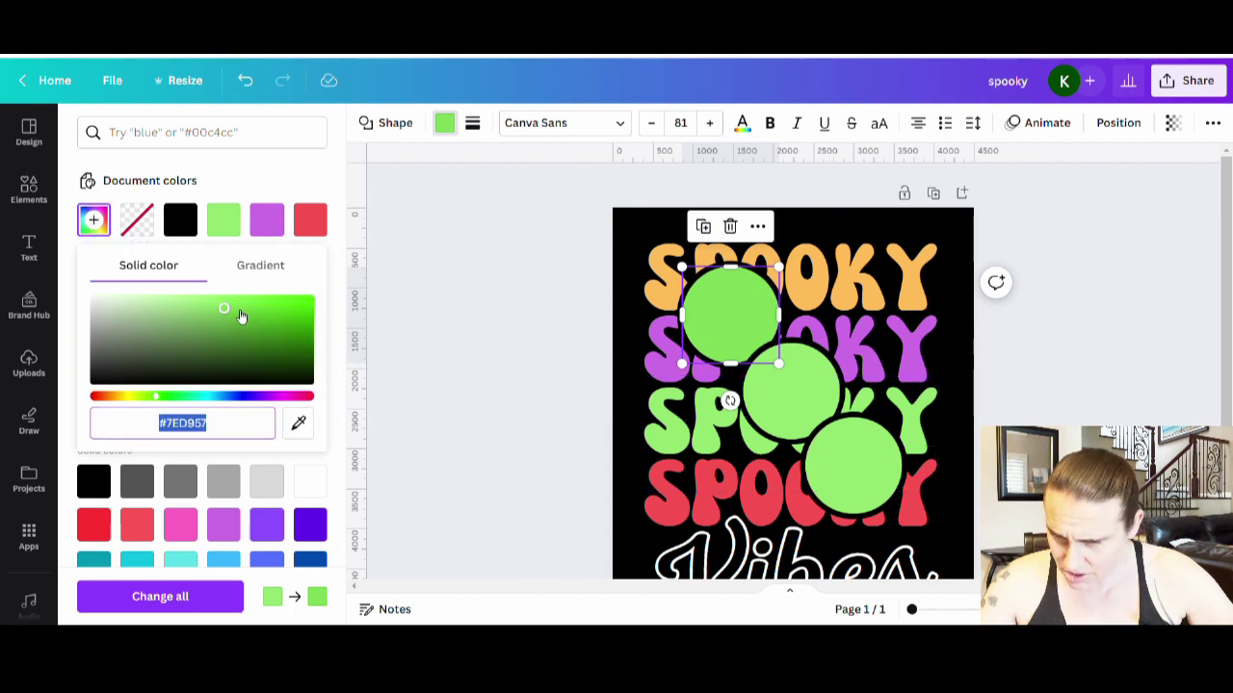
left_click_drag(178, 402, 168, 403)
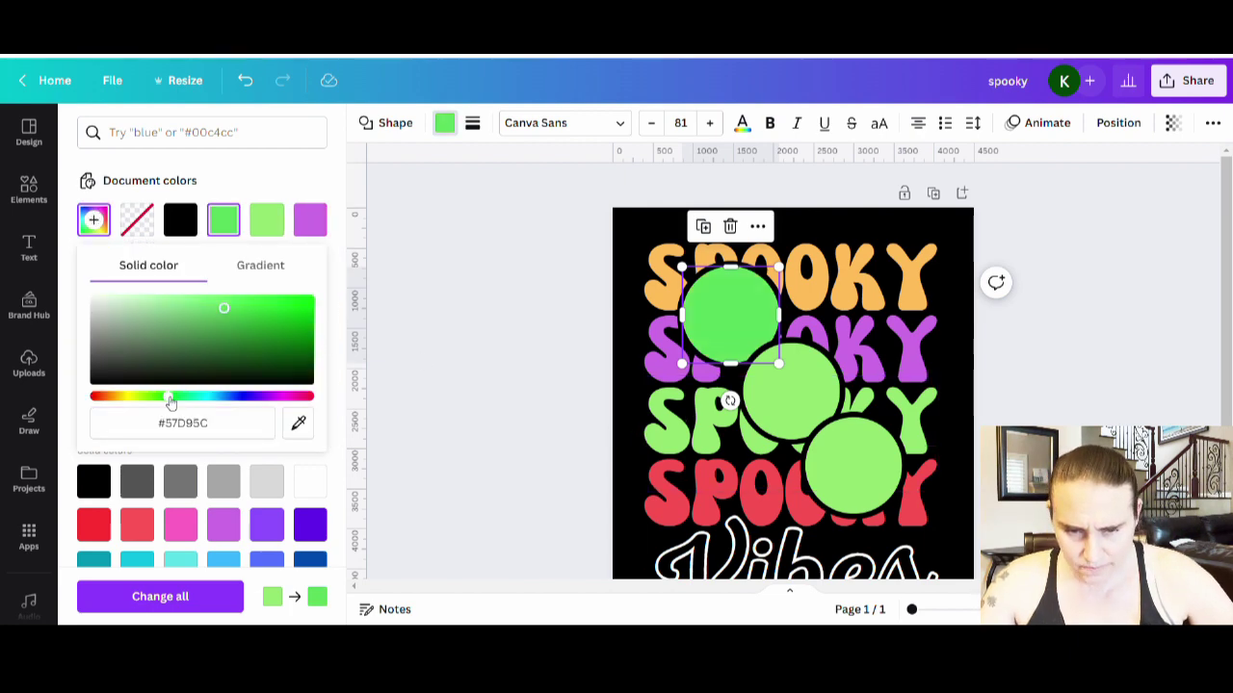
left_click(235, 316)
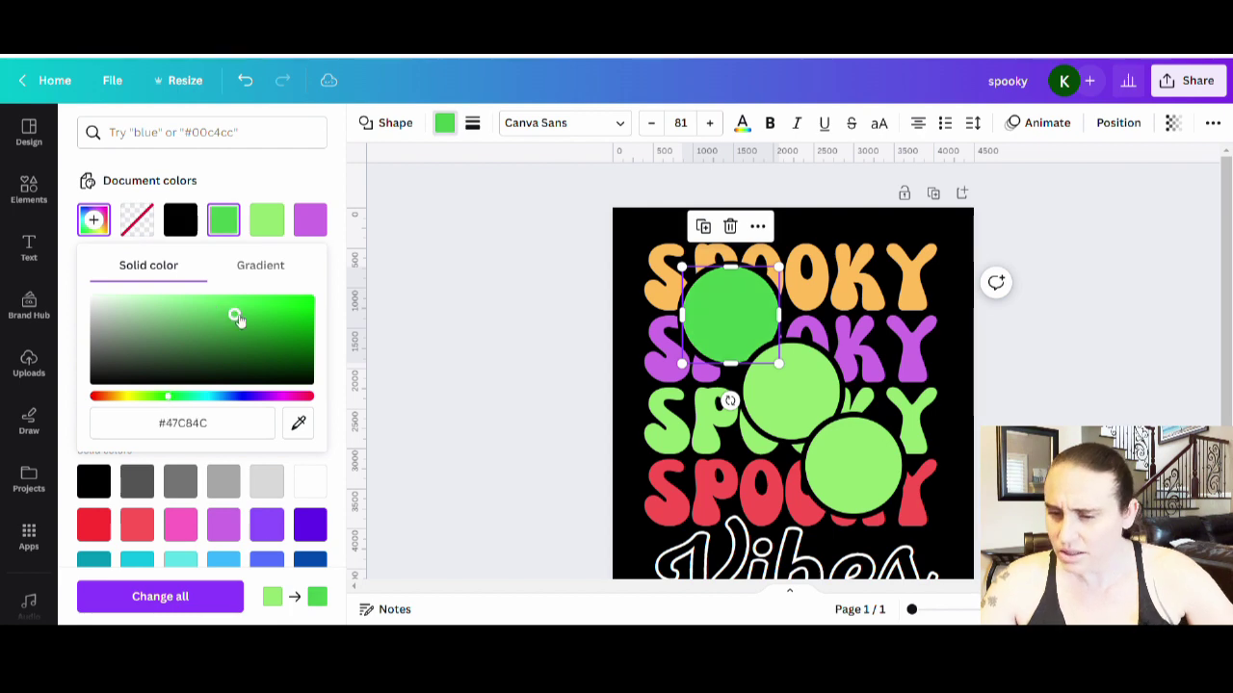
Recolor the middle green circle to a custom cream, about #FAF7E9, based on white
left_click(807, 402)
left_click(310, 481)
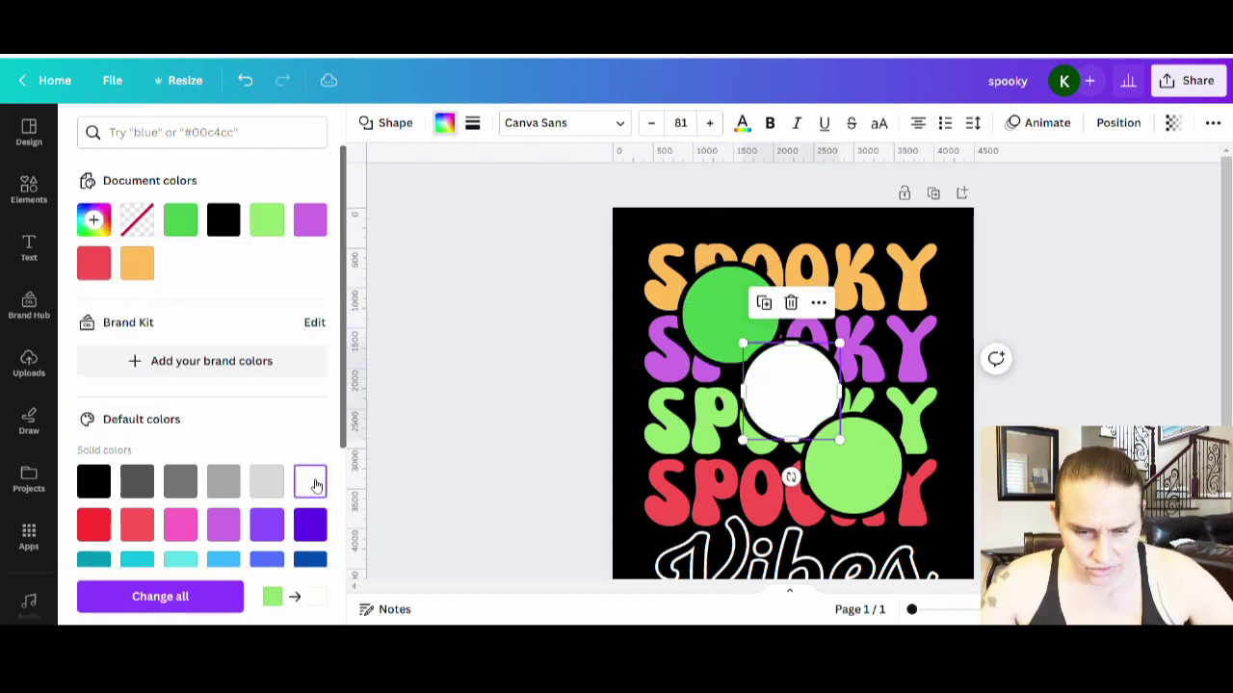
left_click(93, 219)
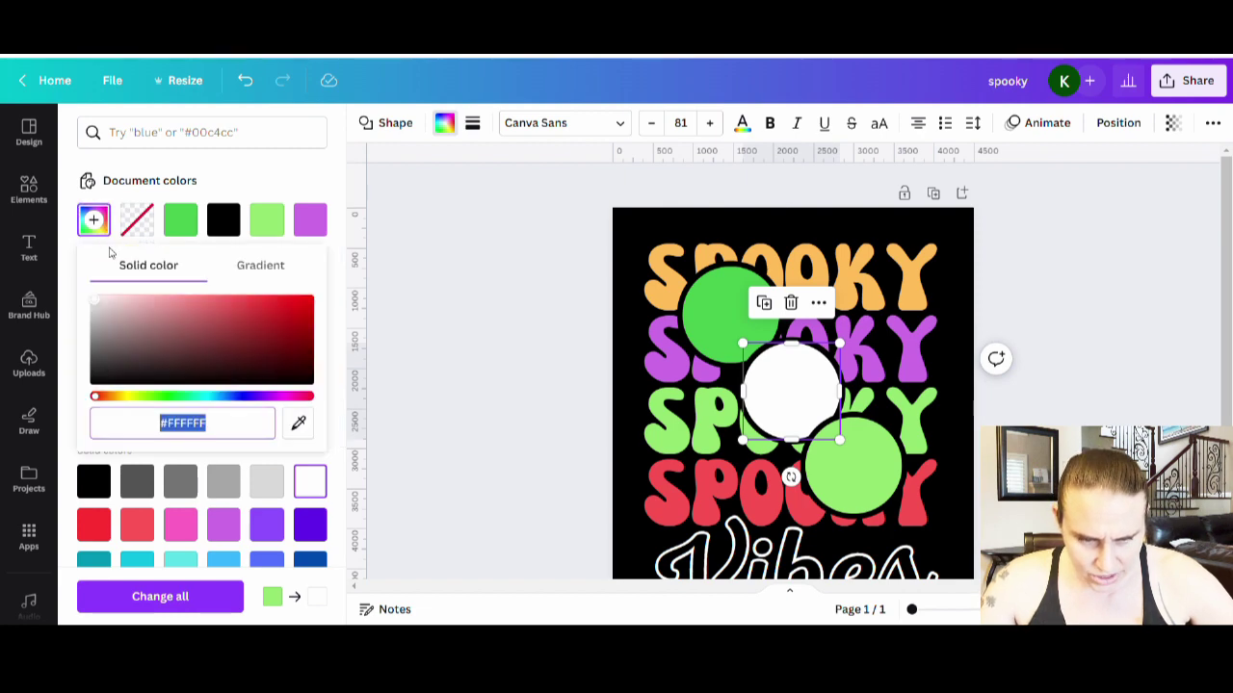
left_click(128, 400)
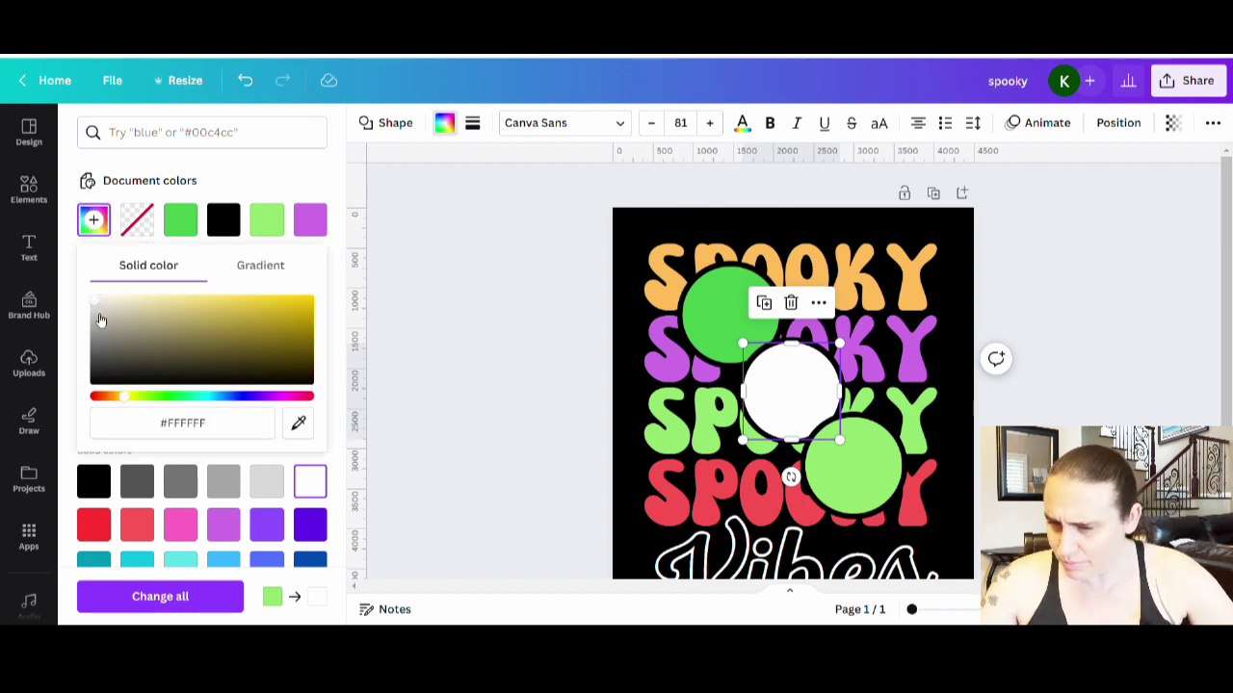
left_click(108, 302)
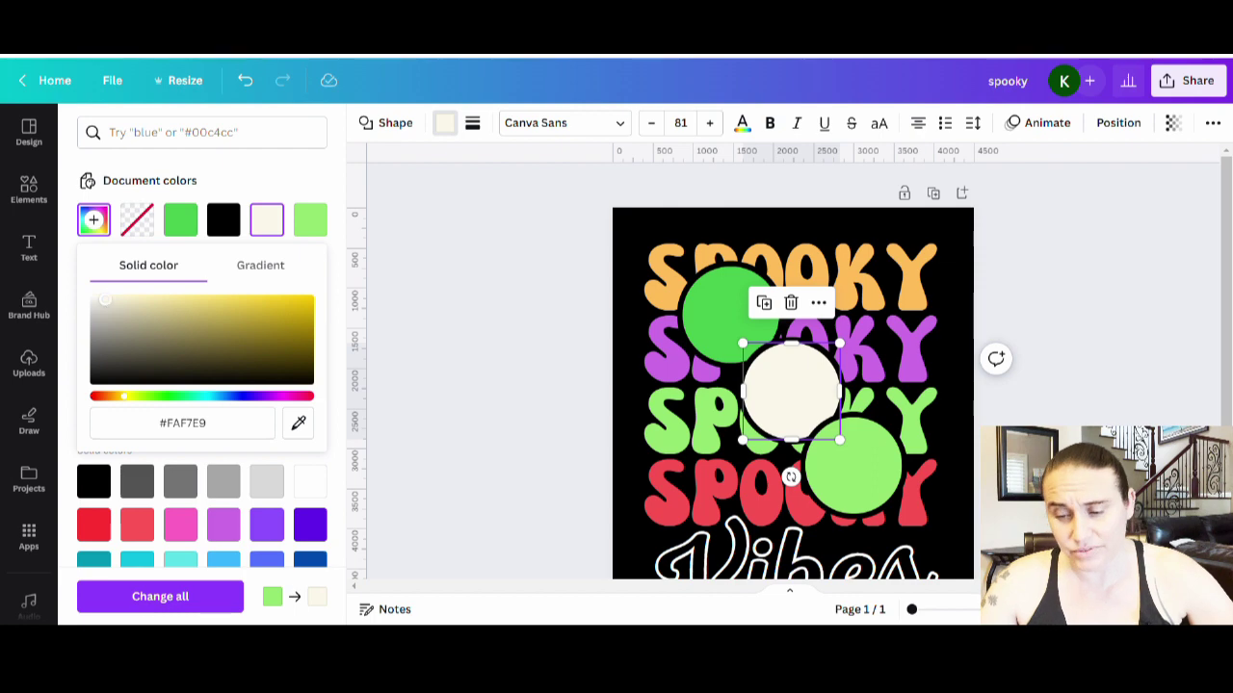
Recolor the lower light green circle to a custom golden orange, about #FFC136, based on the document's orange
left_click(877, 471)
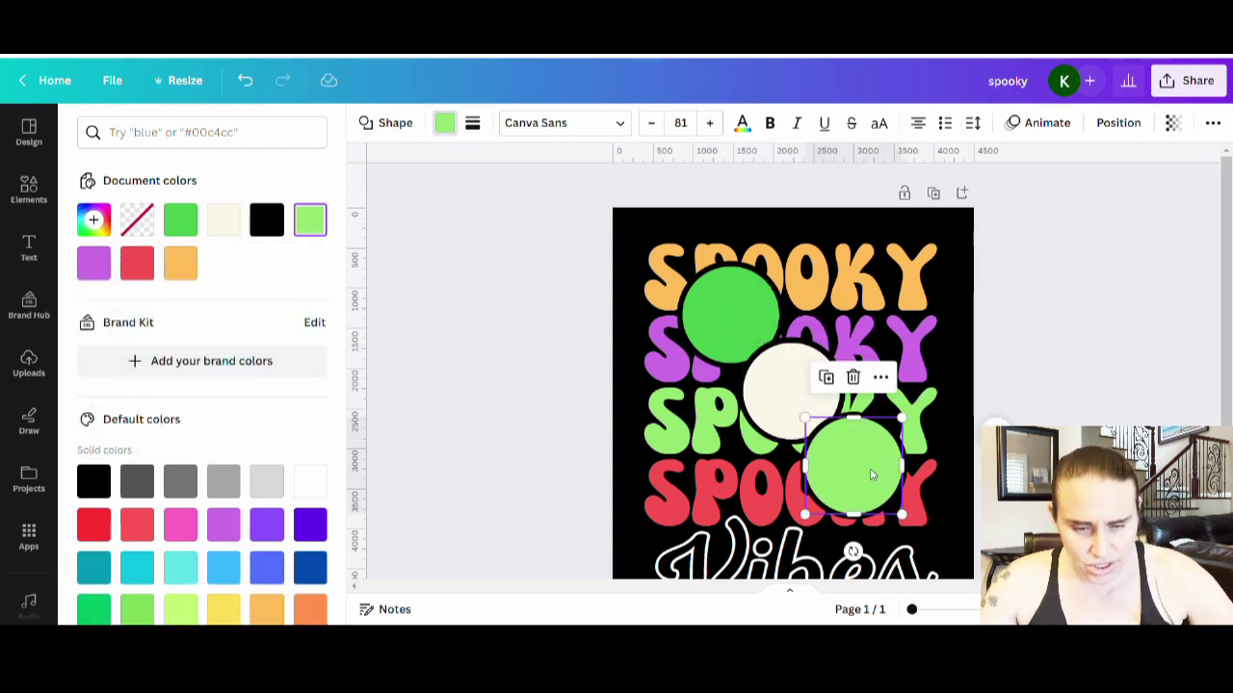
left_click(181, 263)
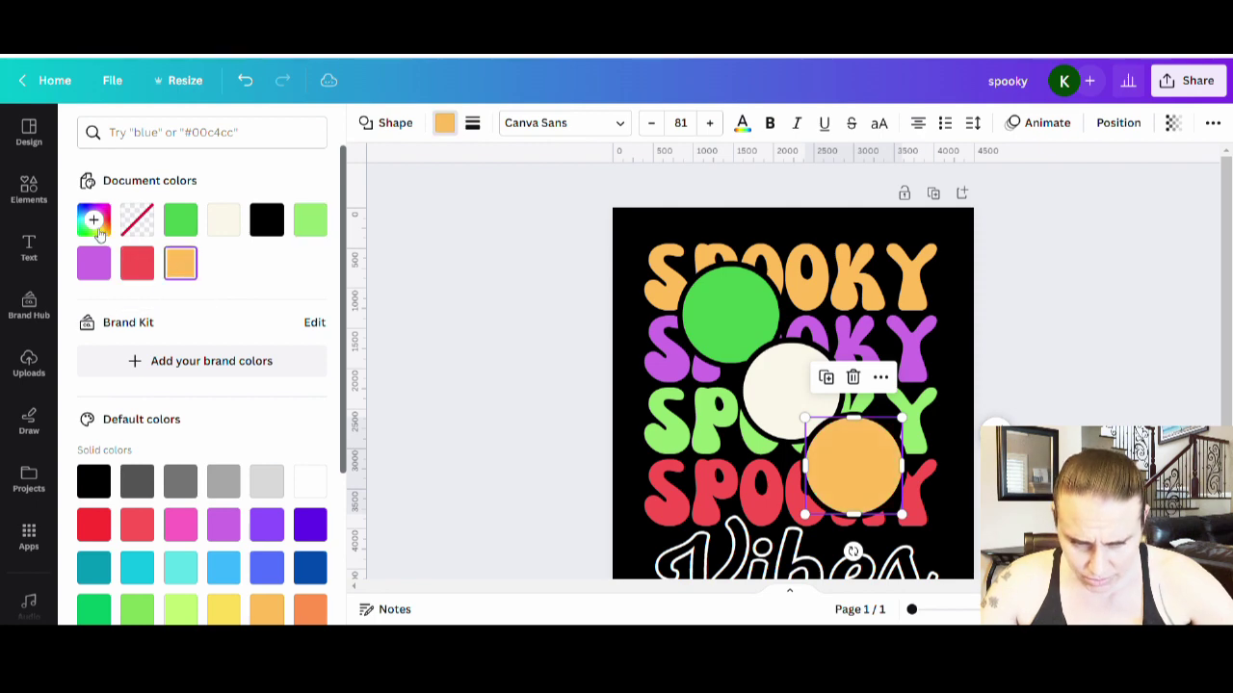
left_click(97, 231)
left_click(252, 303)
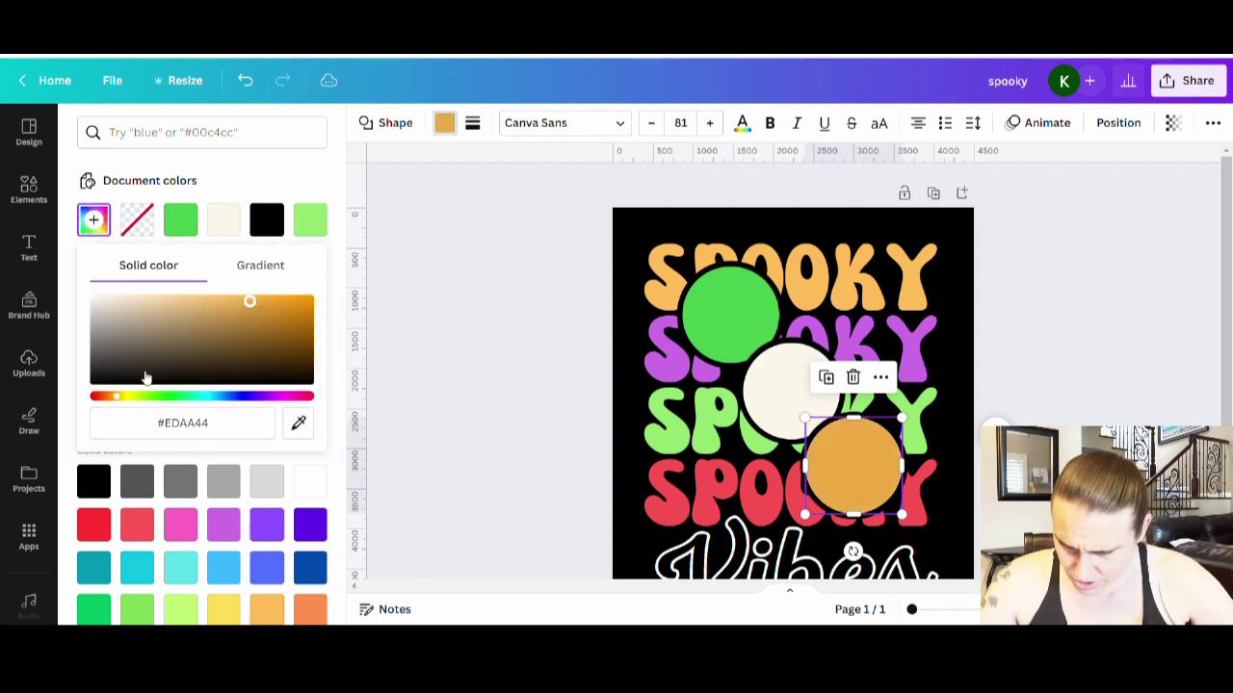
left_click_drag(124, 399, 126, 399)
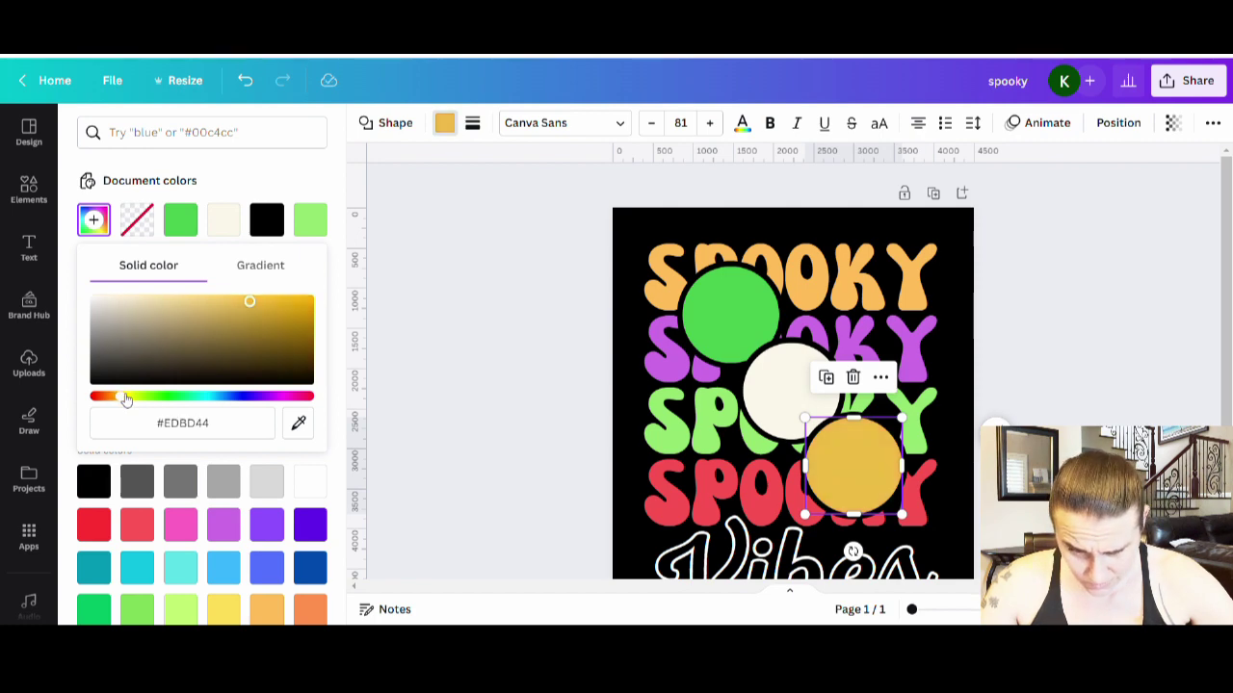
left_click(272, 299)
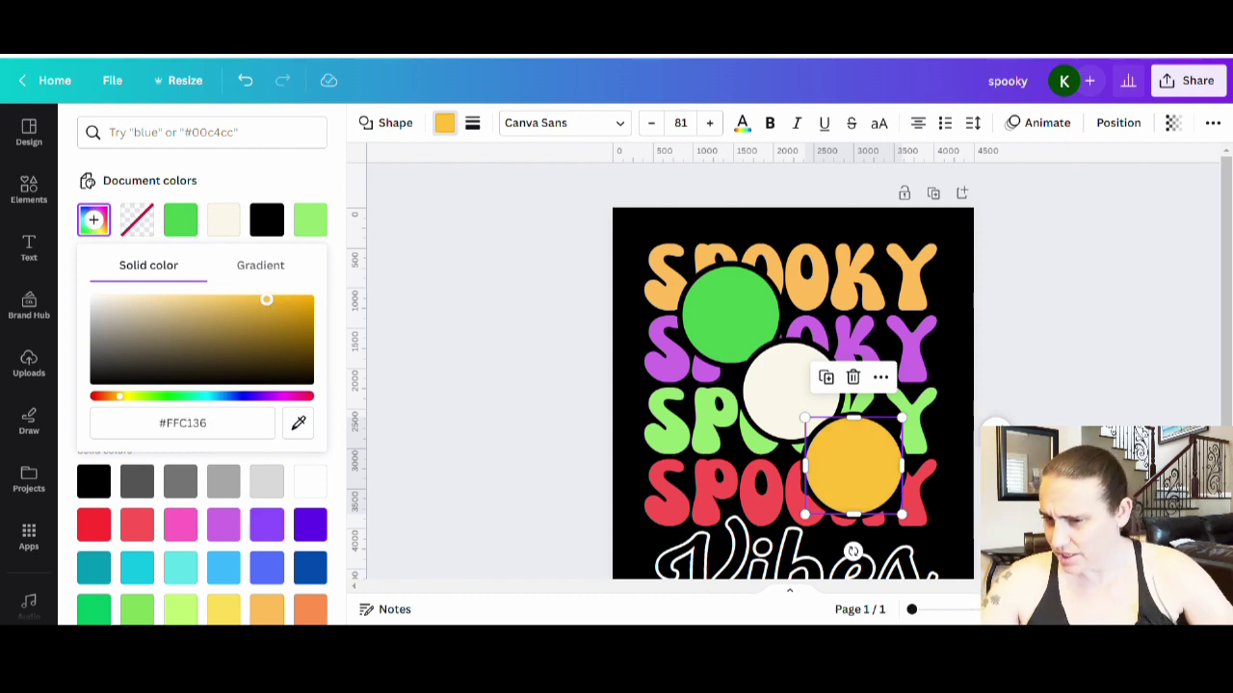
left_click(1113, 339)
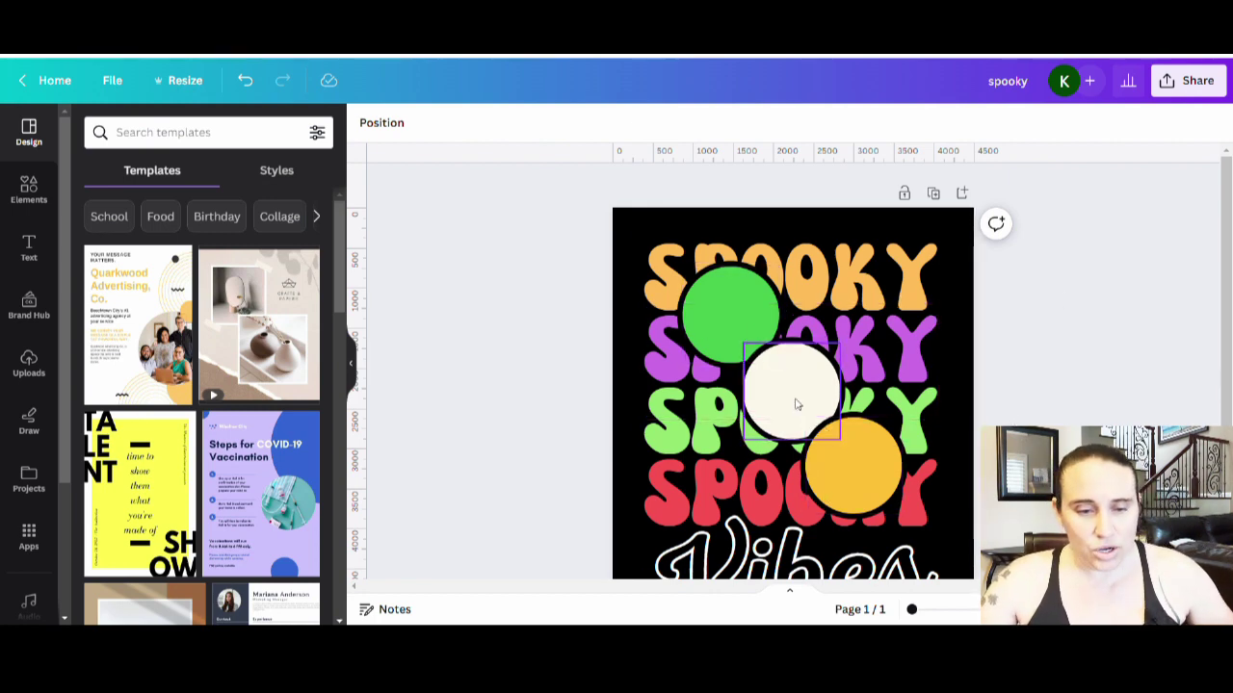
Search the elements for "halloween smiley face" and show all matching graphics
left_click(28, 185)
left_click(217, 131)
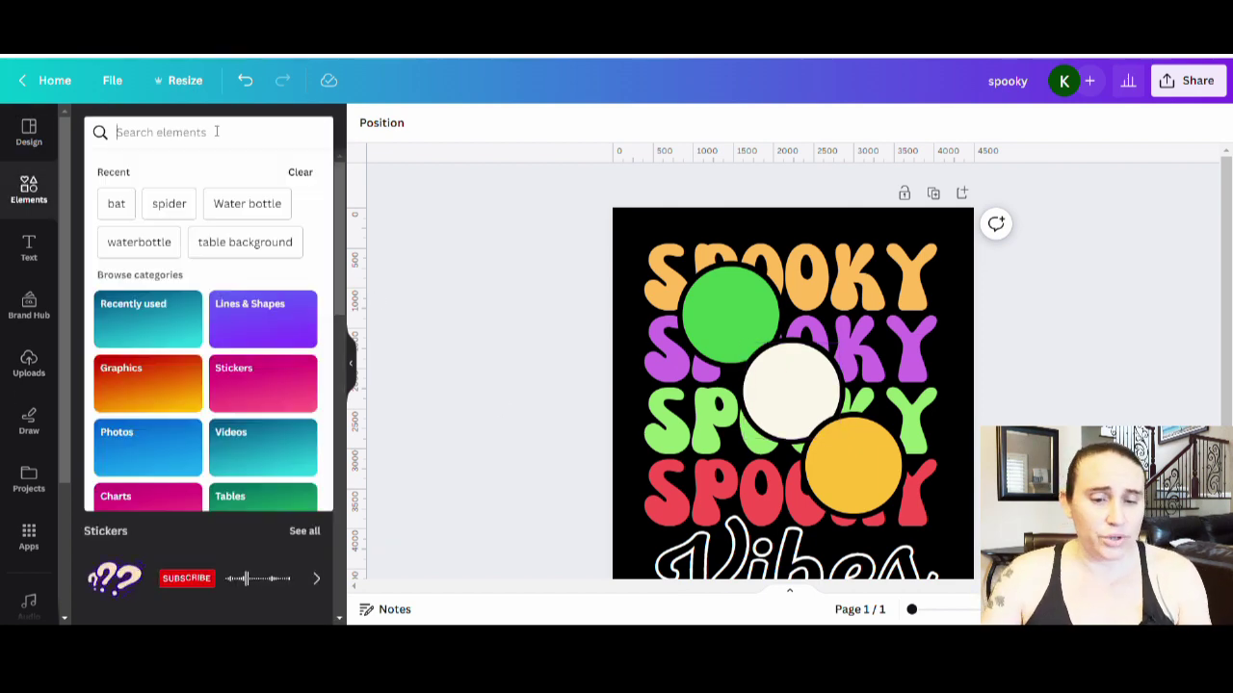
type("h")
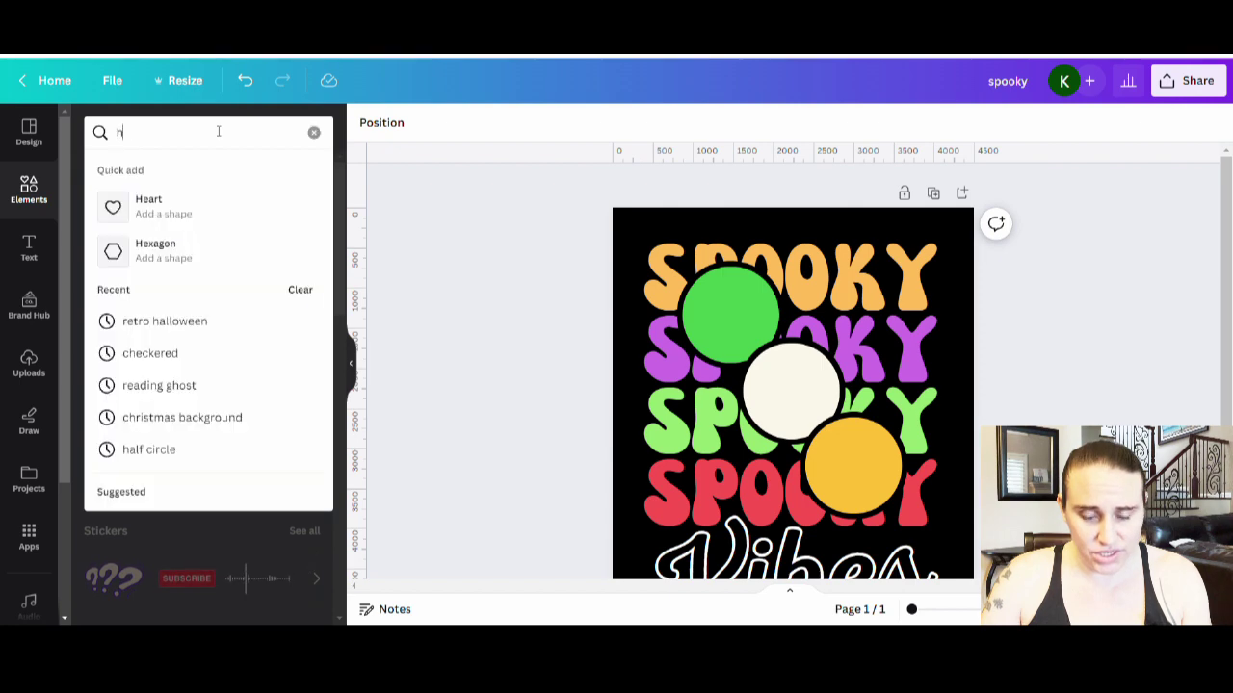
type("all")
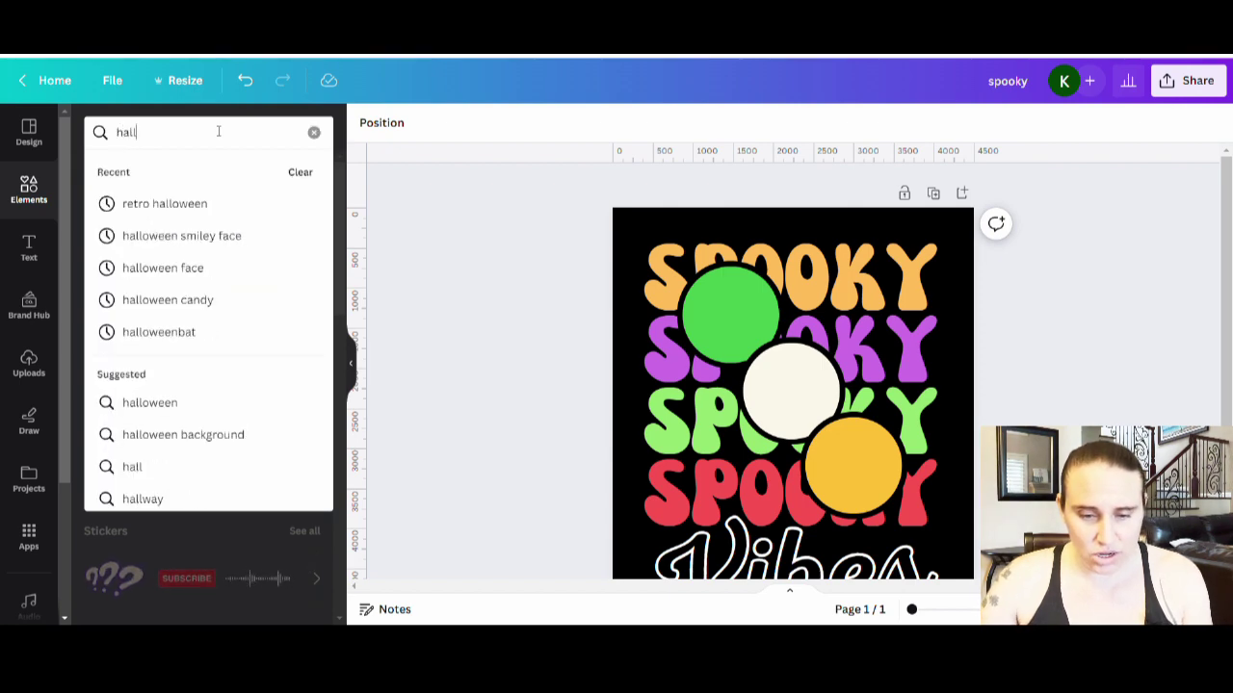
left_click(197, 238)
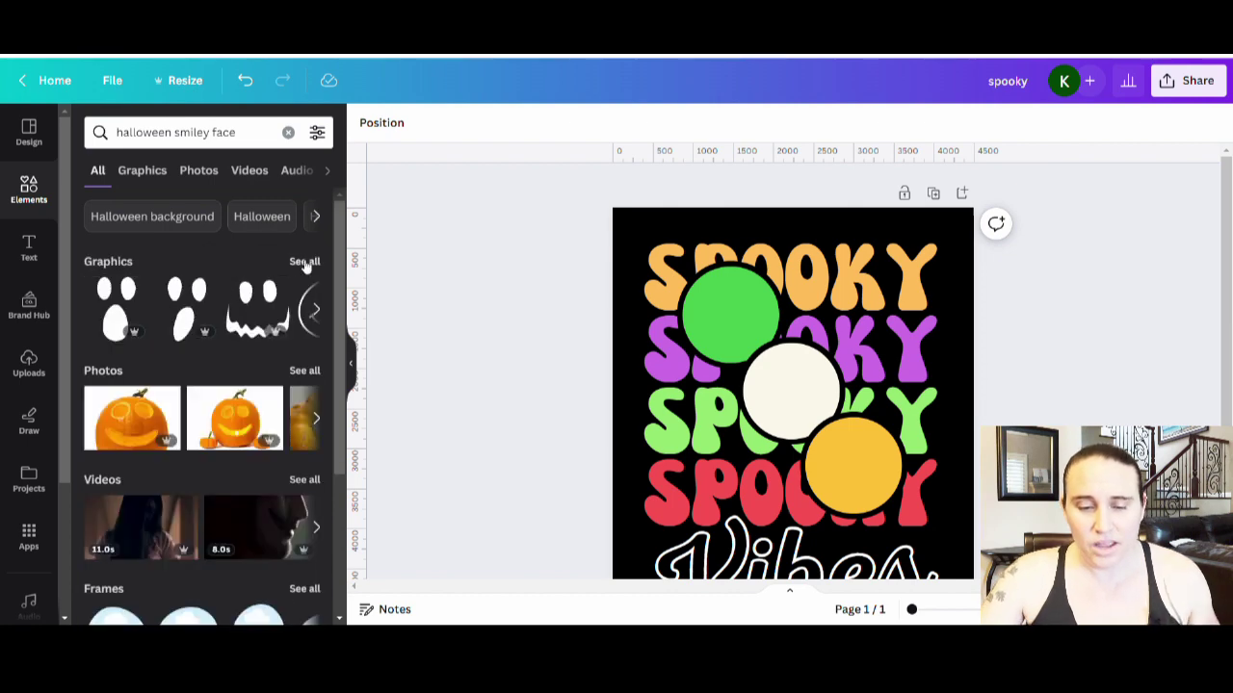
left_click(304, 261)
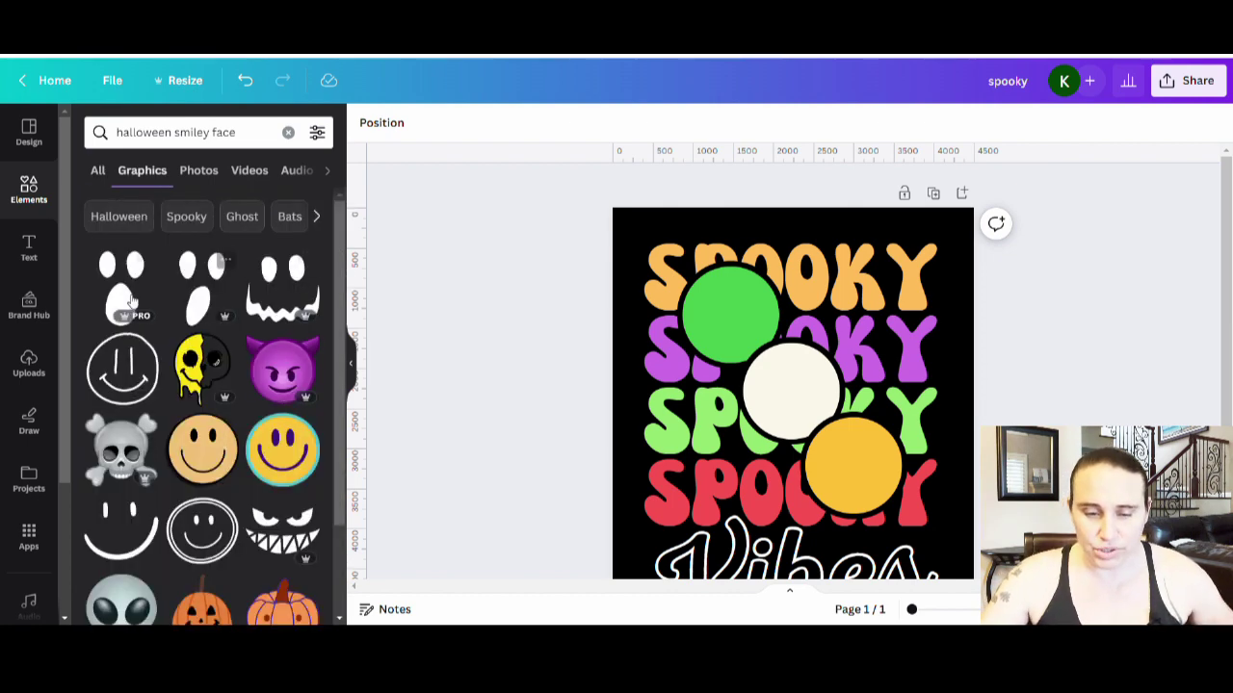
Look through the Halloween smiley face graphics for a jack-o'-lantern face that suits the orange circle
scroll(312, 368, "down", 5)
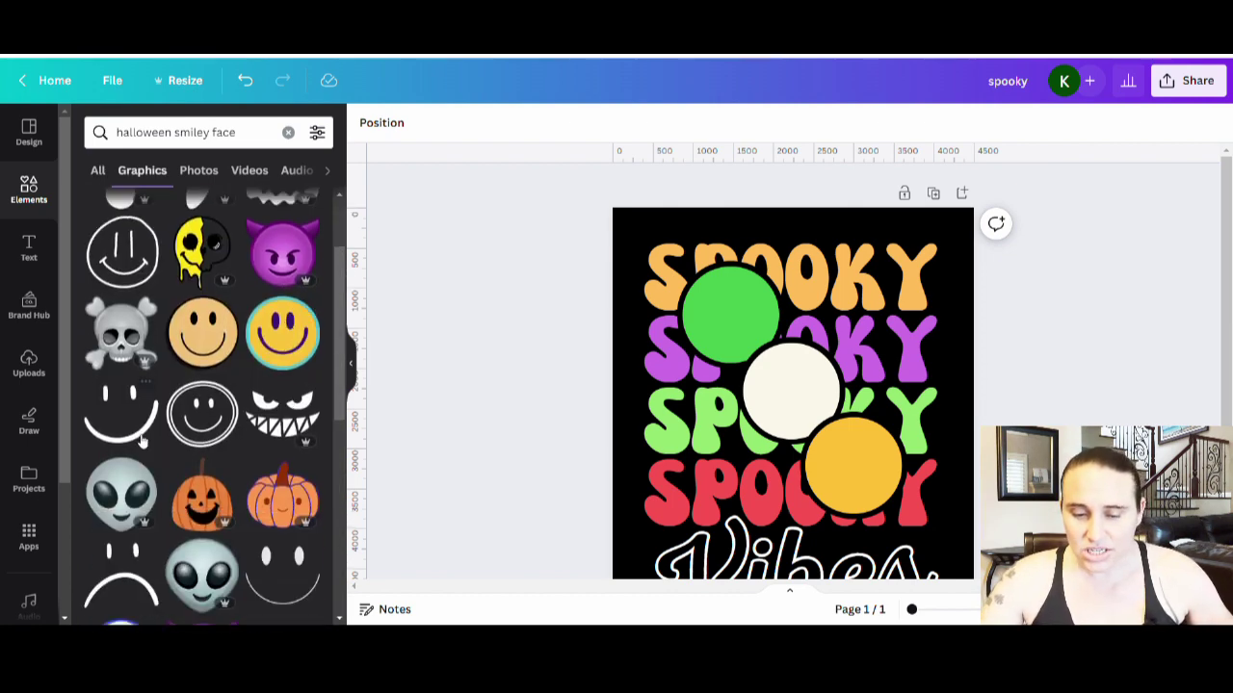
scroll(285, 518, "down", 2)
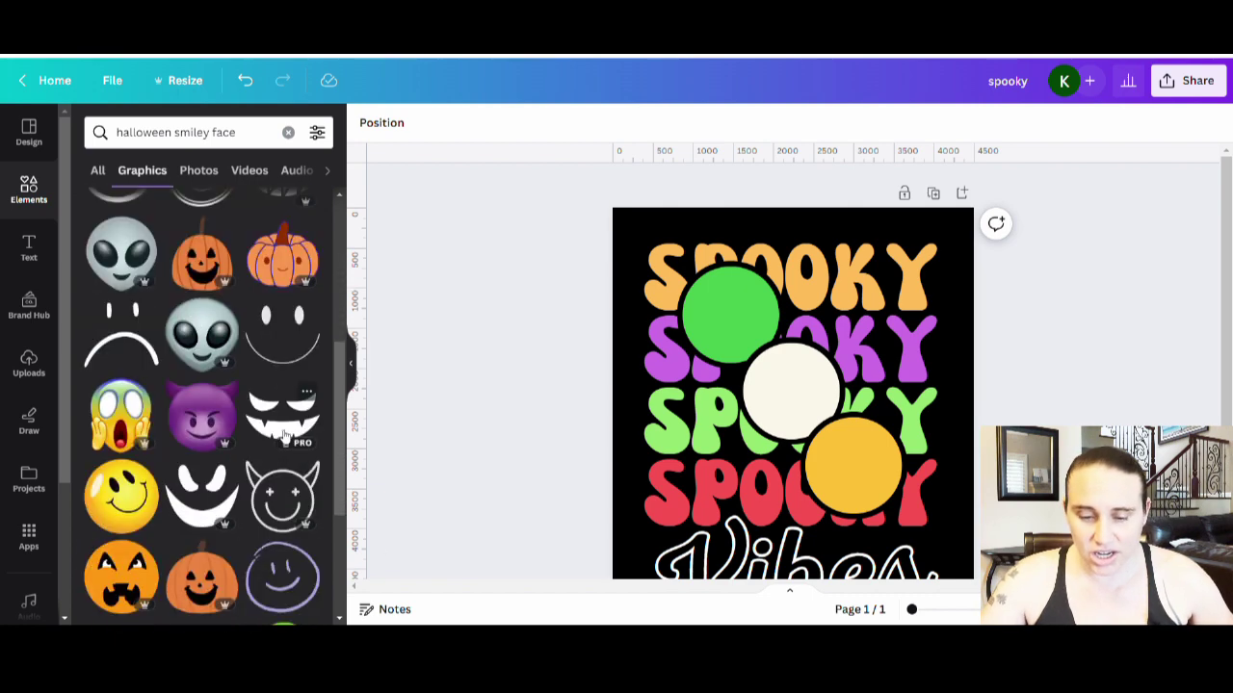
scroll(62, 337, "down", 3)
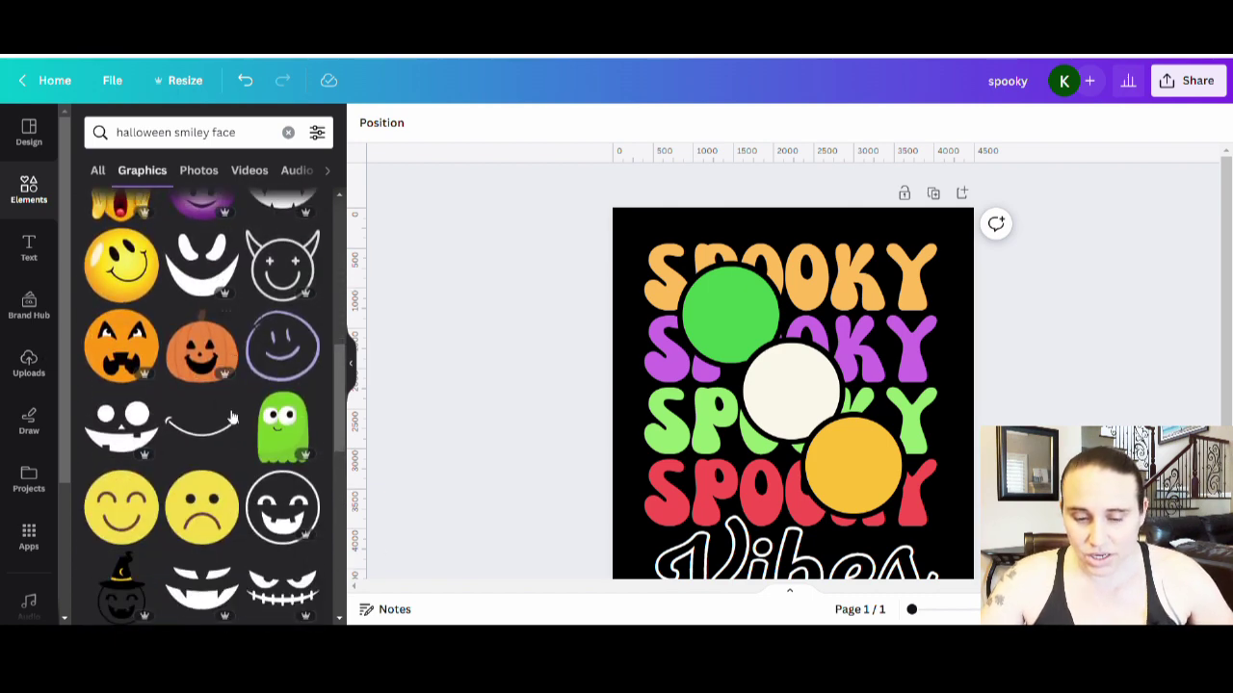
scroll(63, 416, "down", 2)
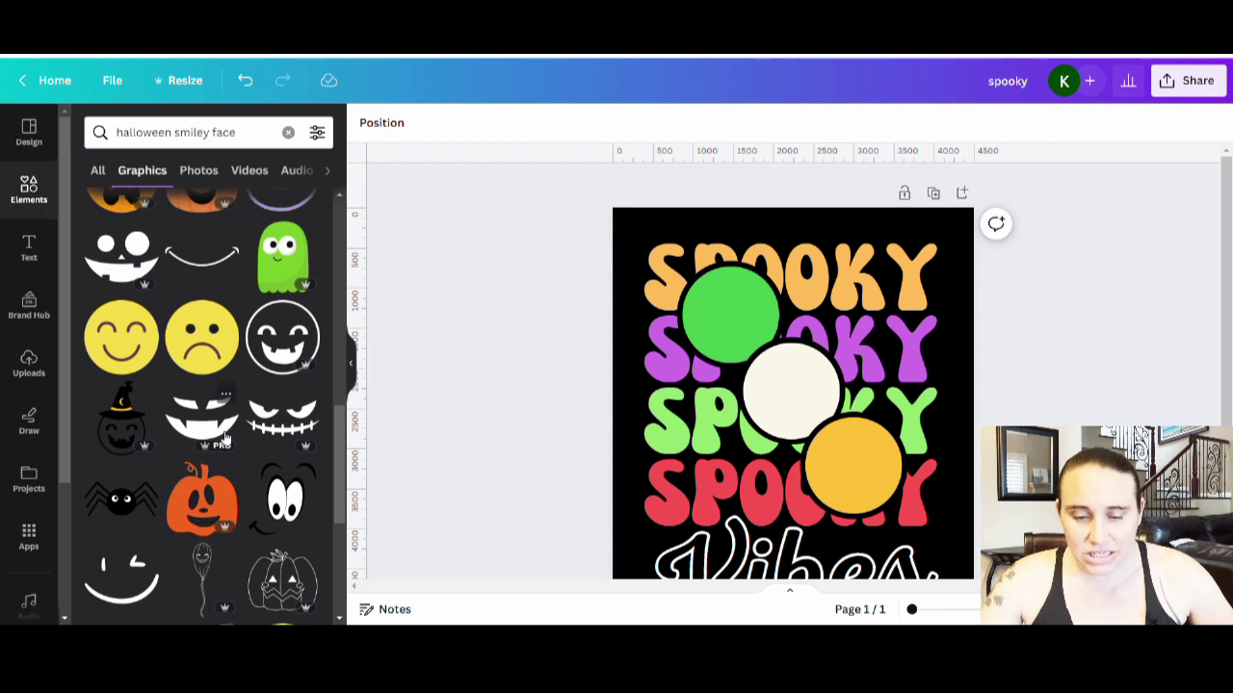
scroll(199, 488, "down", 5)
scroll(292, 468, "down", 2)
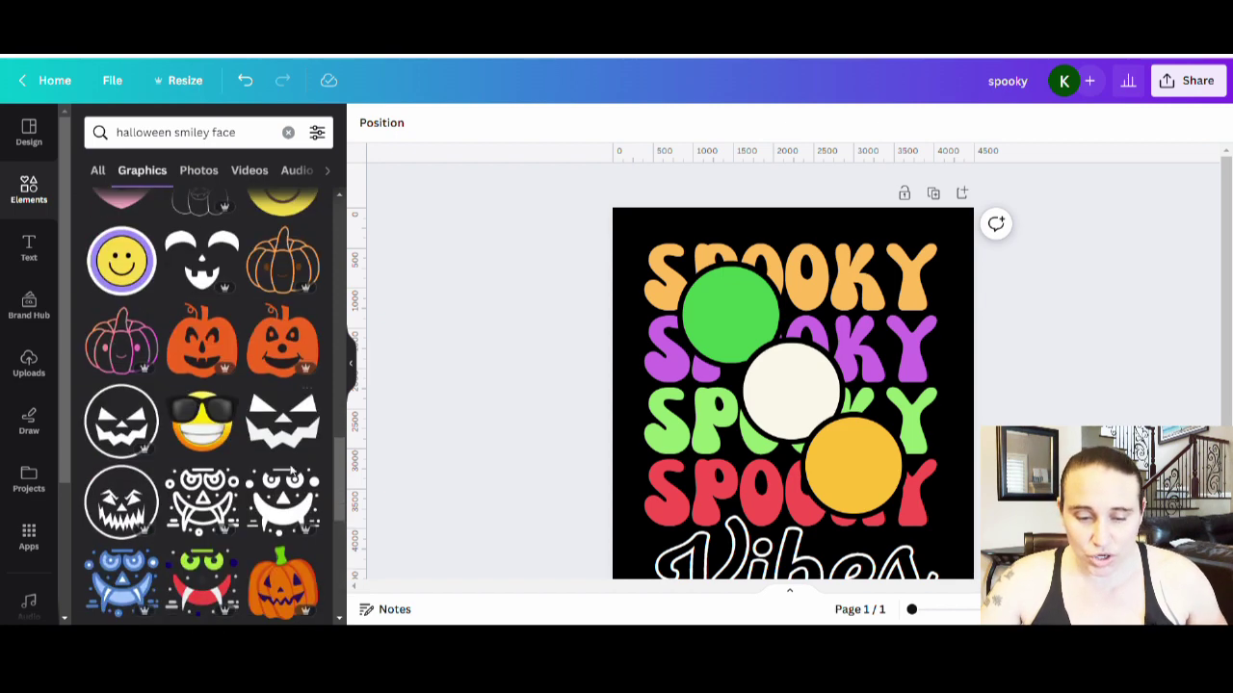
scroll(284, 496, "down", 2)
scroll(270, 352, "down", 4)
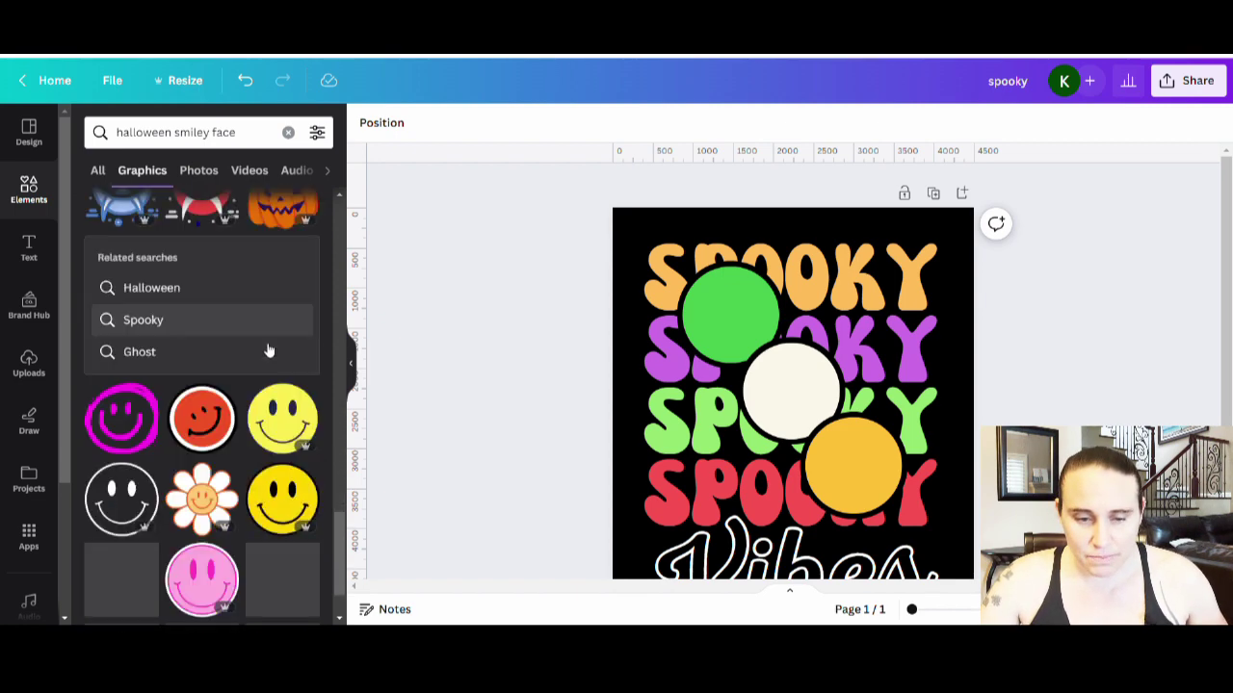
scroll(244, 361, "down", 5)
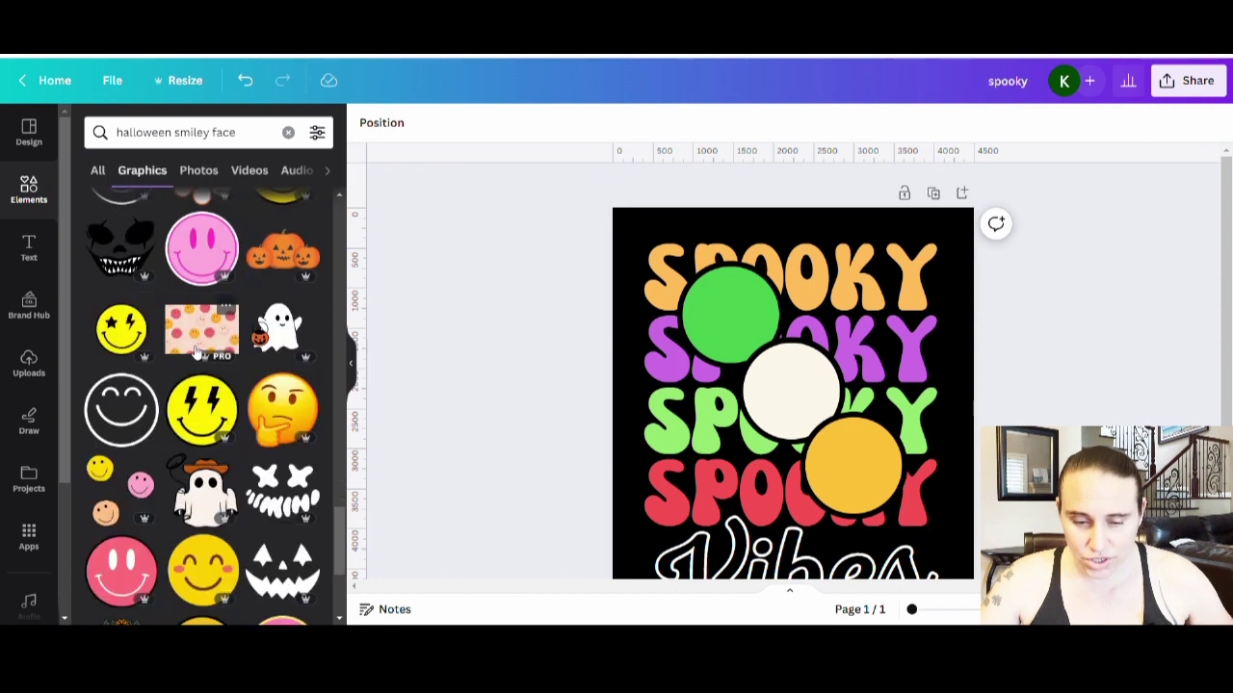
scroll(202, 366, "down", 4)
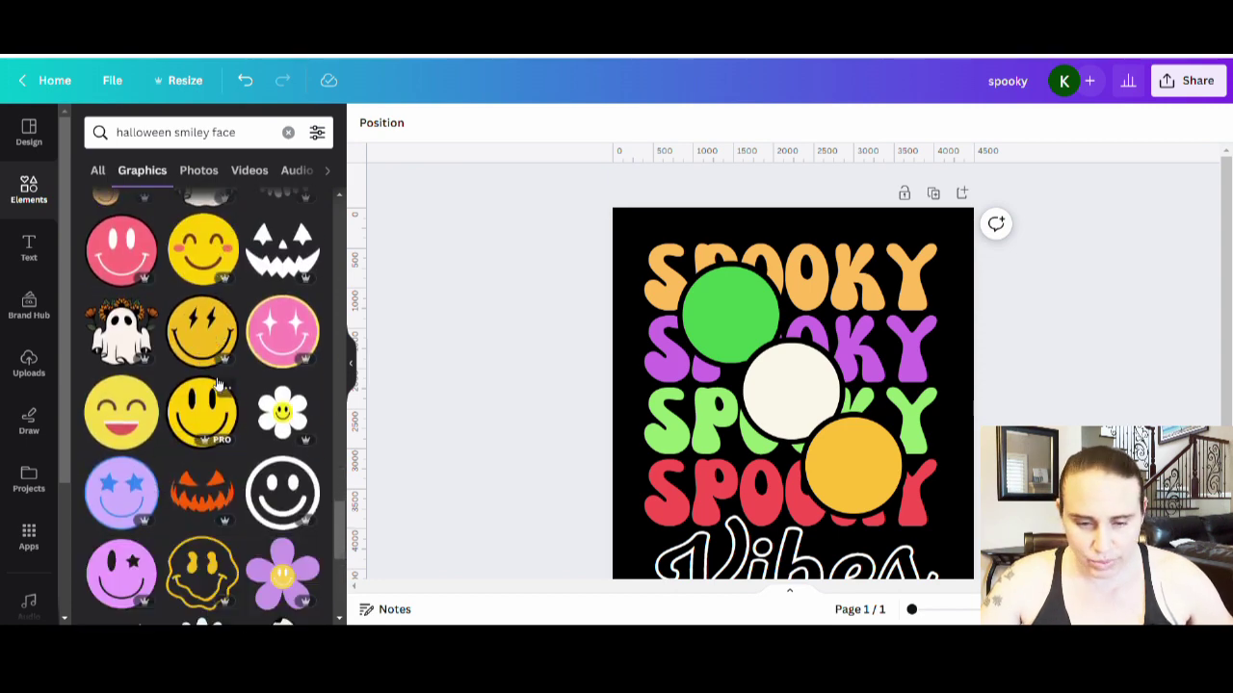
scroll(219, 385, "down", 1)
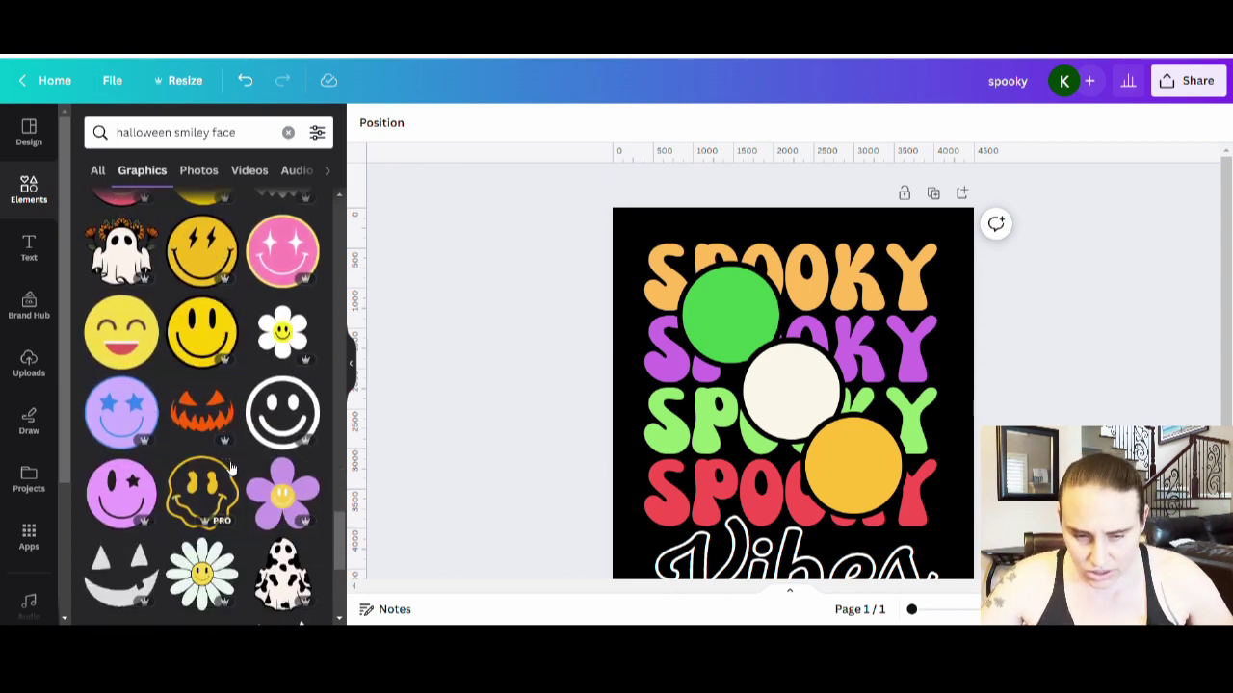
scroll(231, 469, "down", 3)
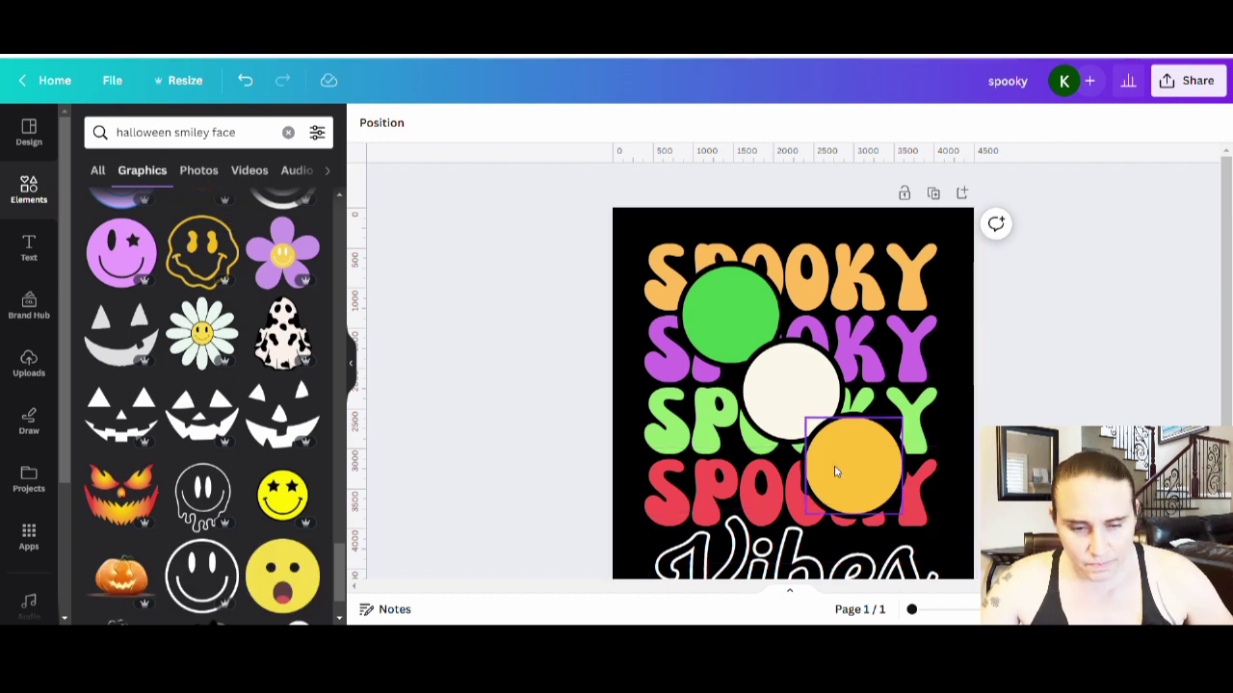
scroll(204, 373, "down", 1)
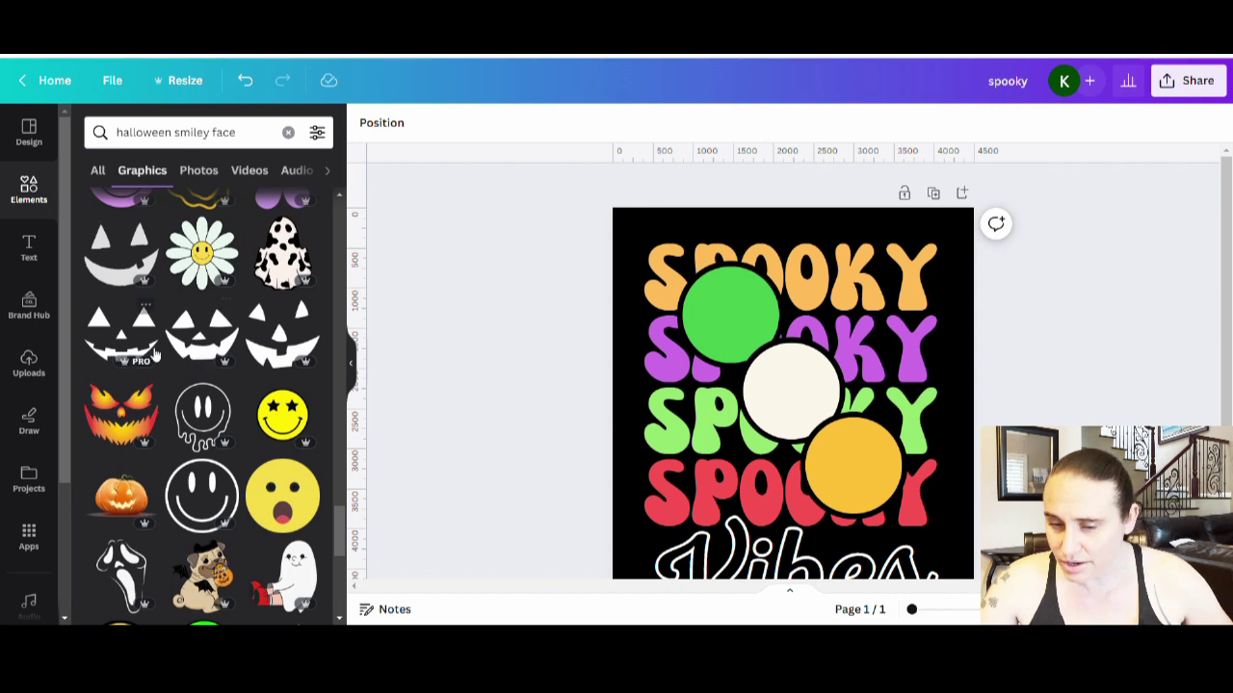
Add the jack-o'-lantern face with triangular eyes, shrink it and center it on the orange circle
left_click(207, 342)
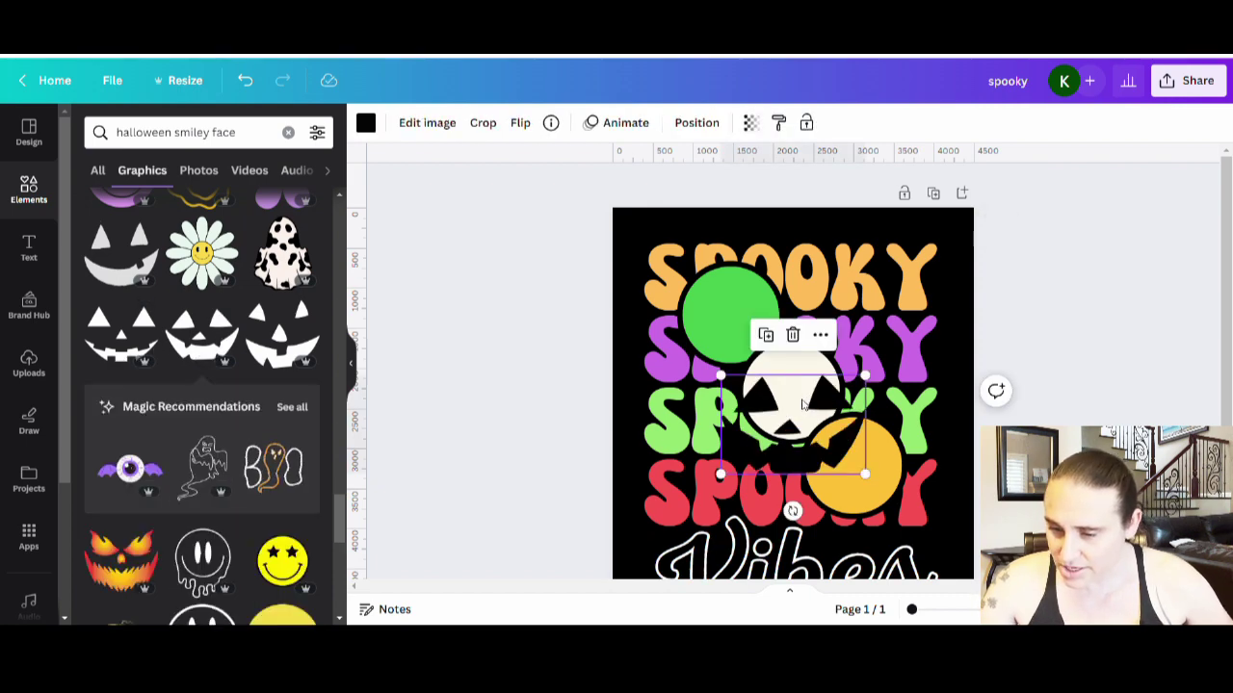
left_click_drag(725, 385, 865, 492)
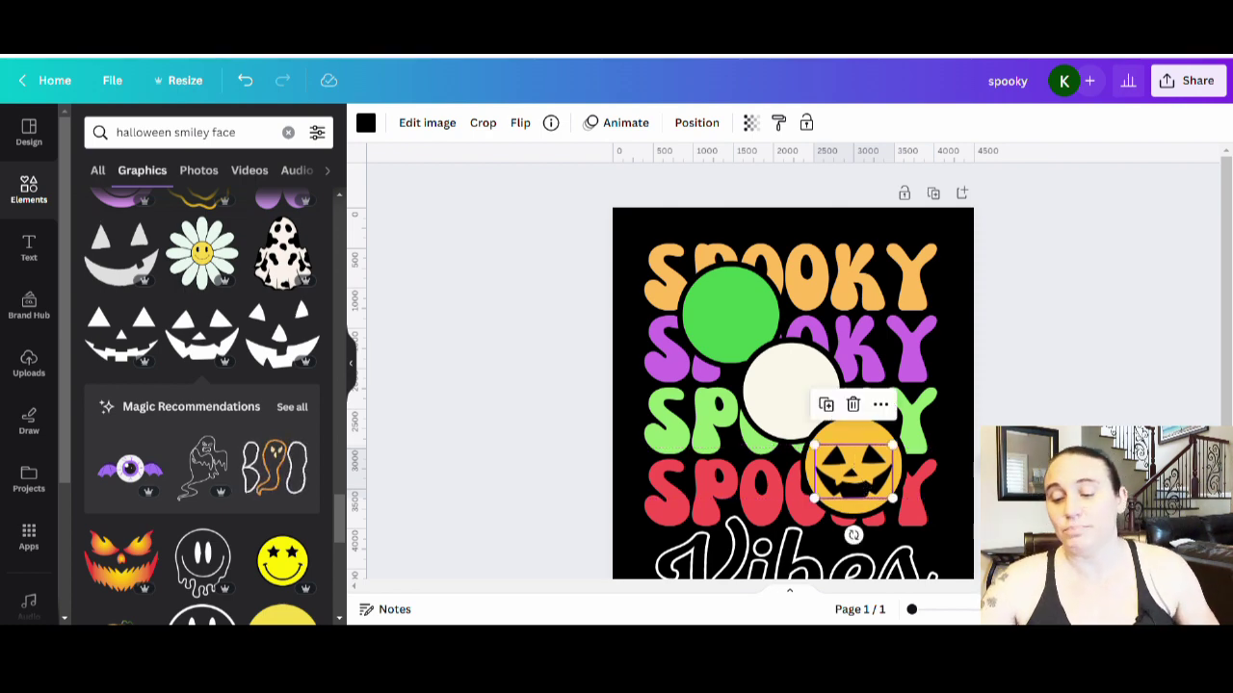
key("Escape")
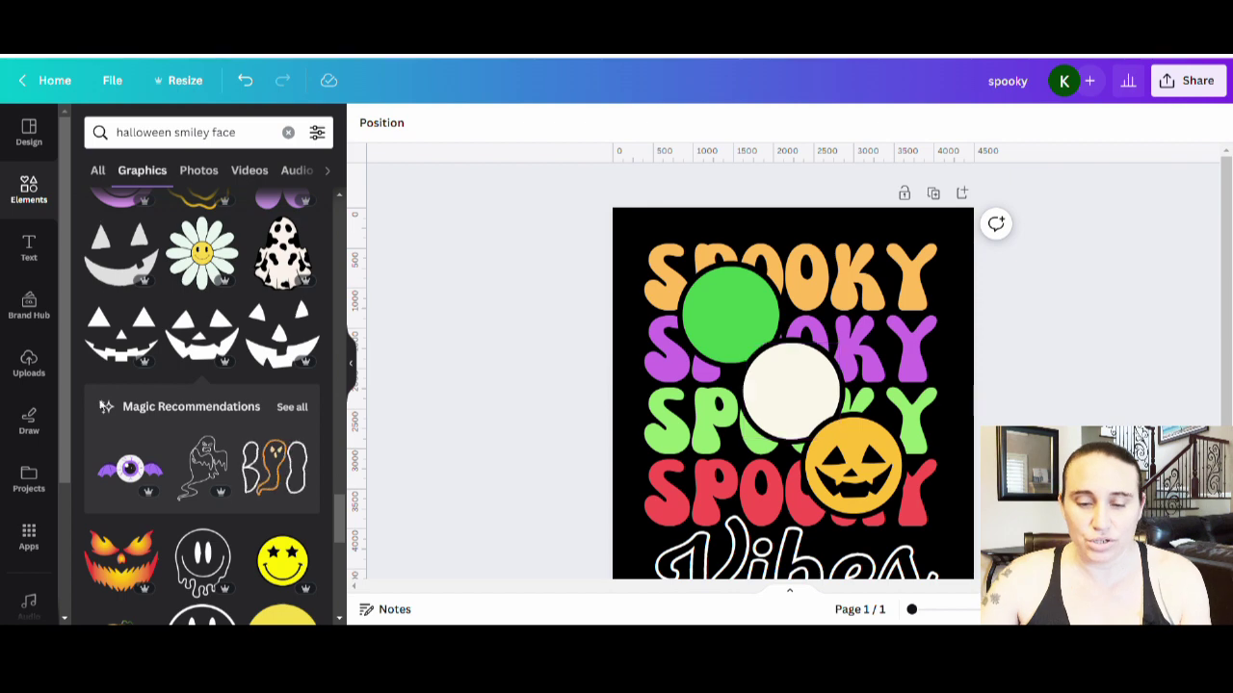
Replace the face on the orange circle with the jagged-toothed jack-o'-lantern face, scaled to fit and centered
scroll(106, 197, "down", 5)
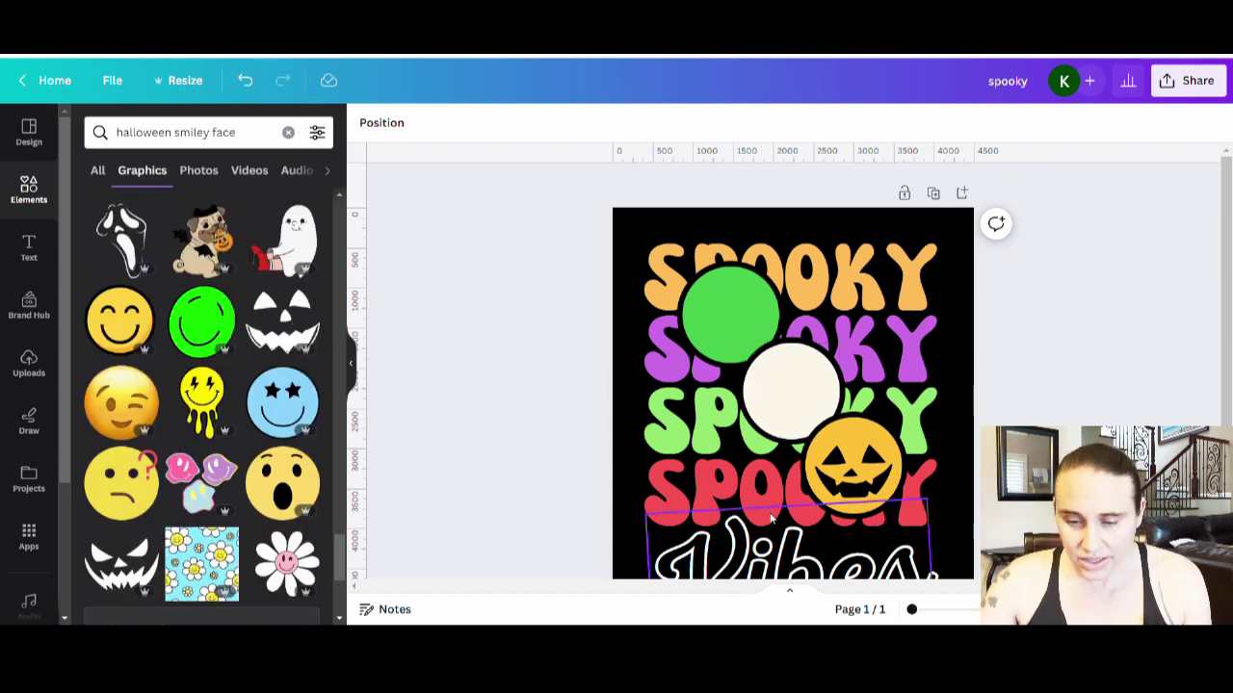
left_click_drag(848, 488, 853, 476)
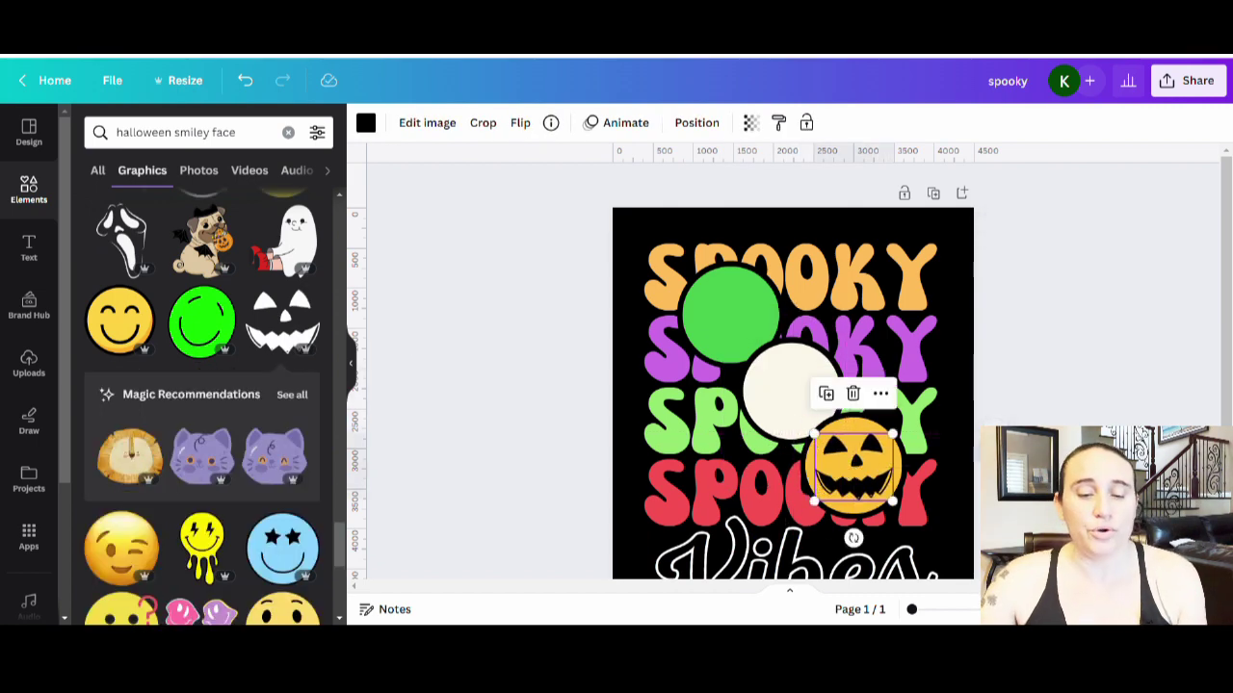
left_click(1137, 411)
Search the graphics for "skeleton face" and look through the results for a face suited to the cream circle
left_click(173, 132)
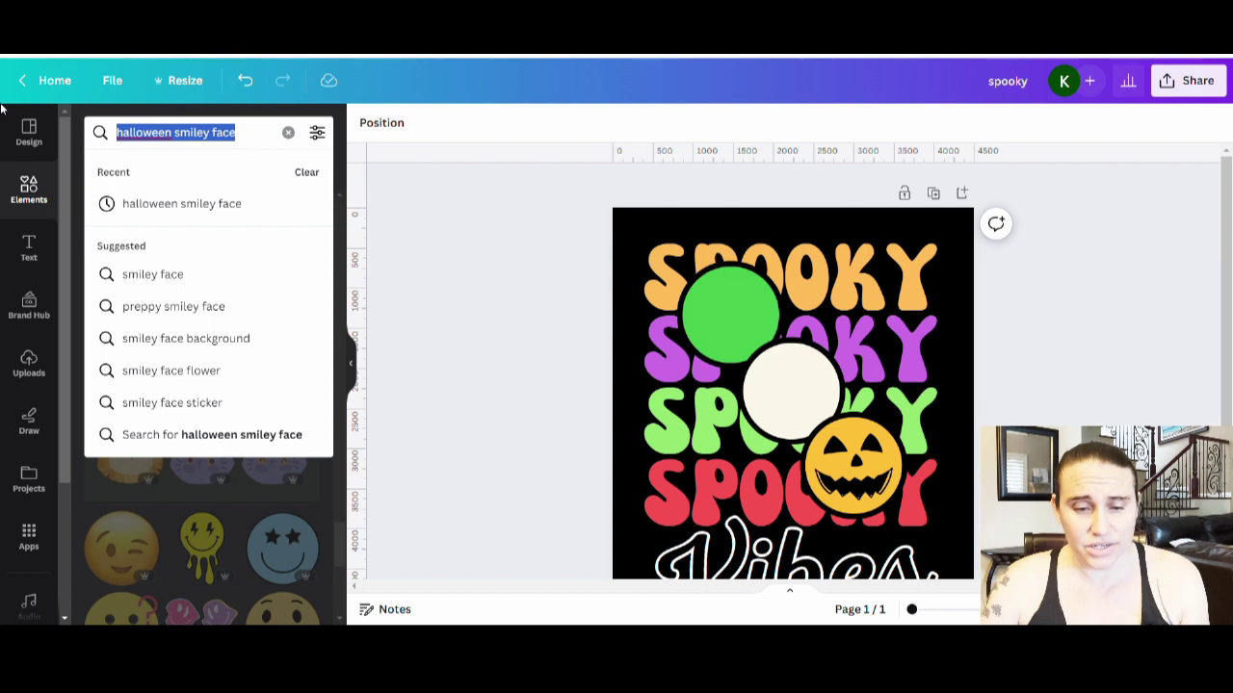
type("skel")
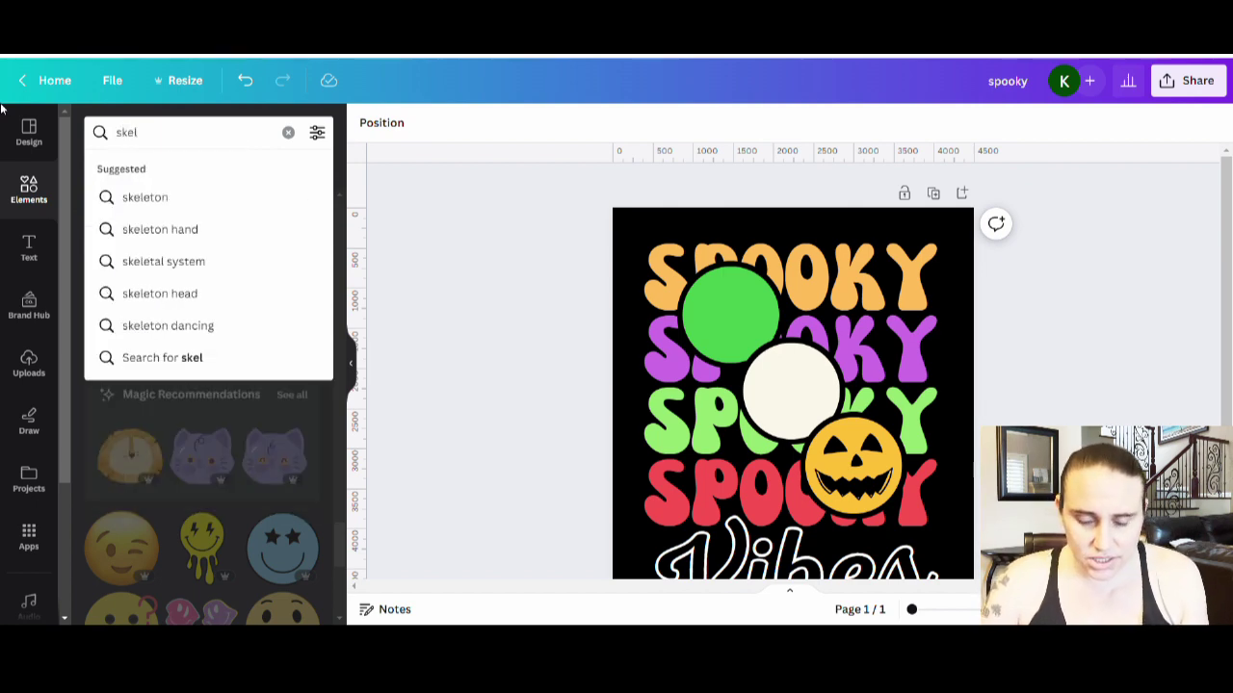
type("eton f")
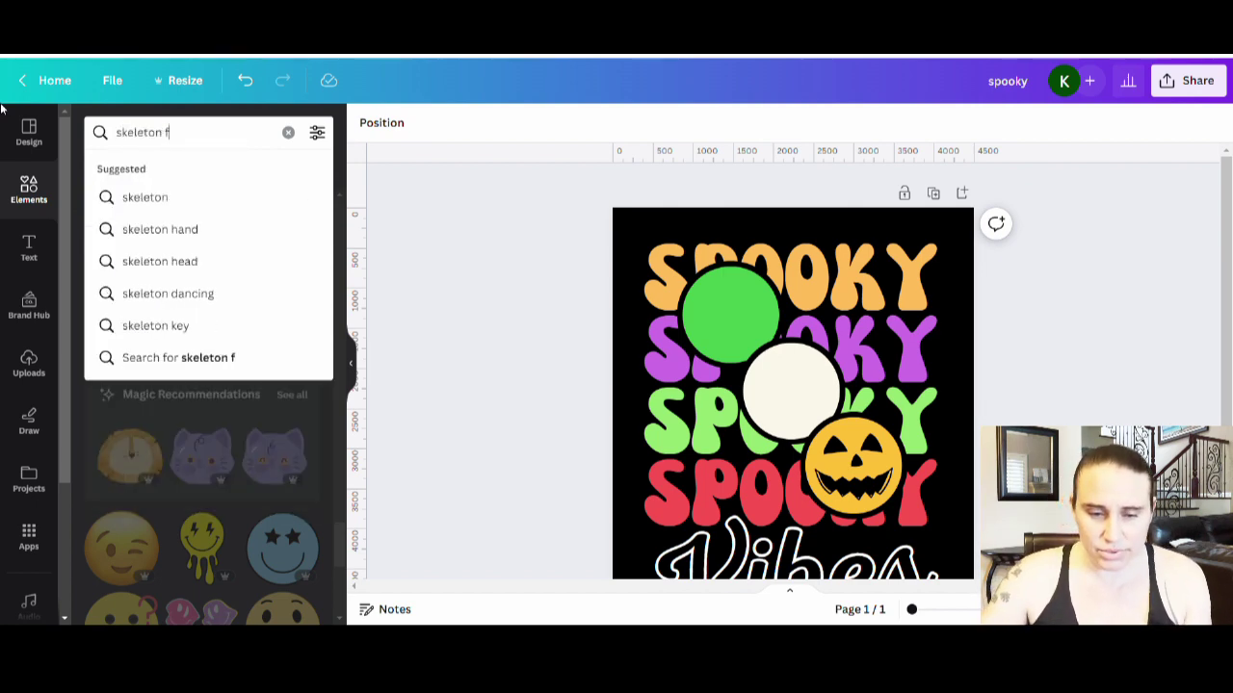
type("ace")
key("Return")
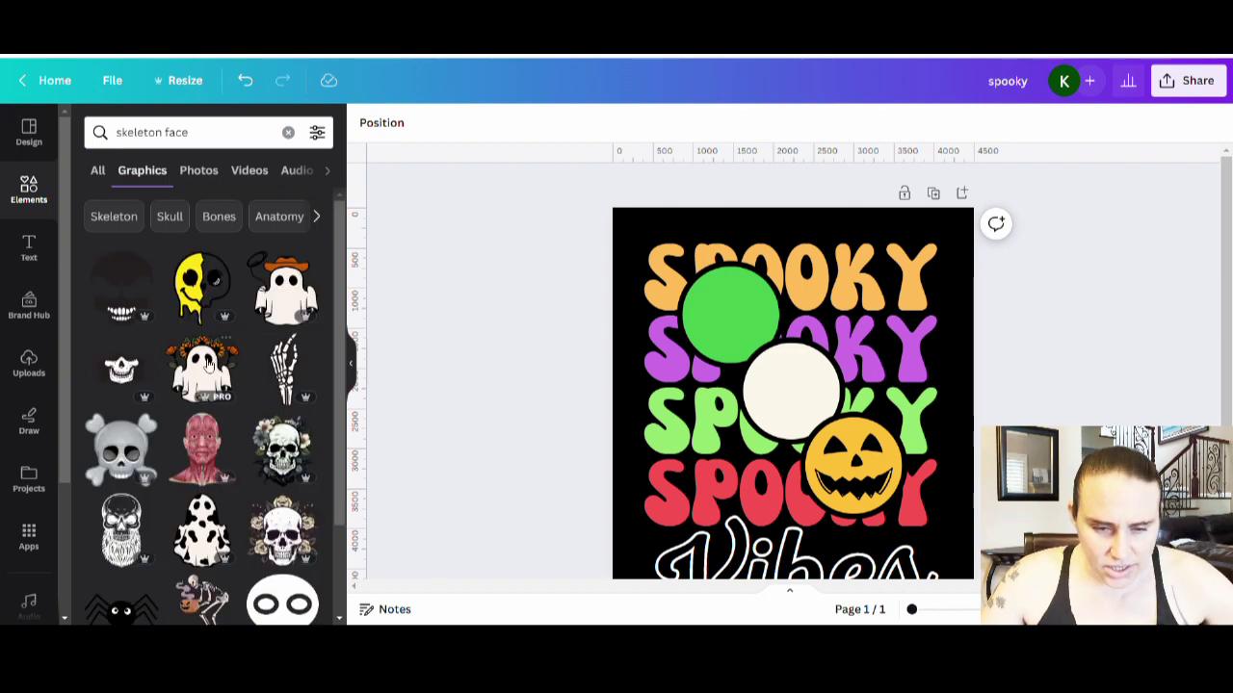
scroll(122, 352, "down", 3)
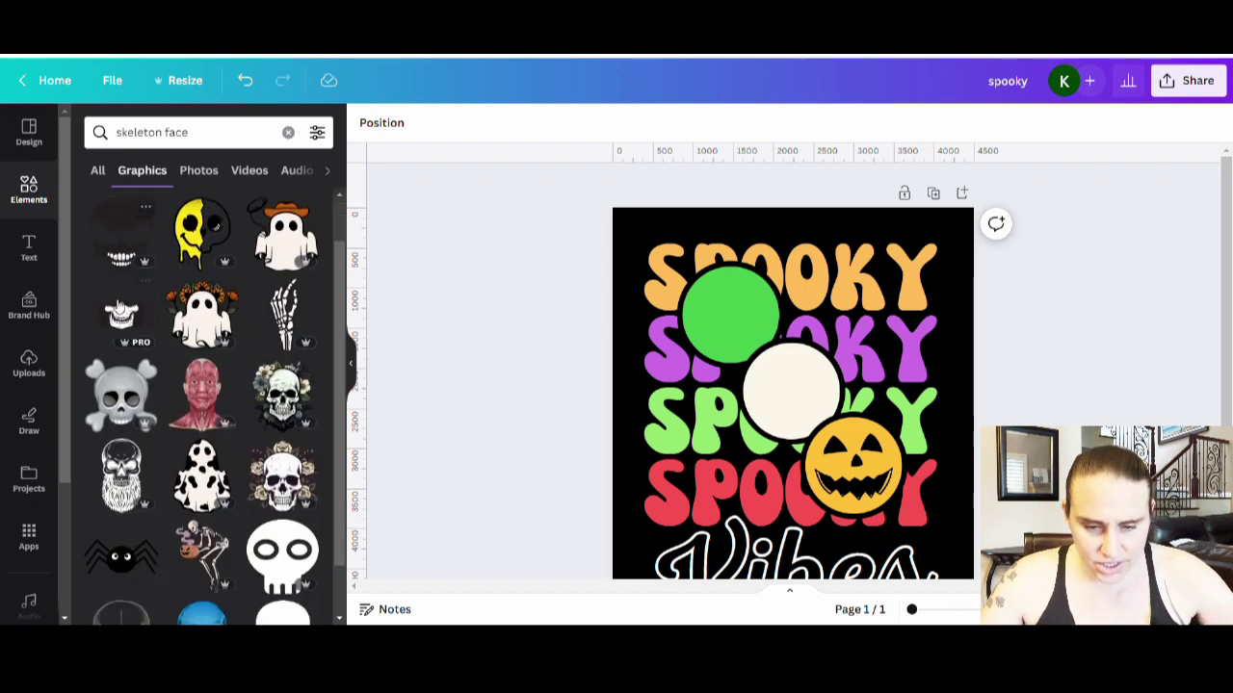
scroll(189, 375, "down", 3)
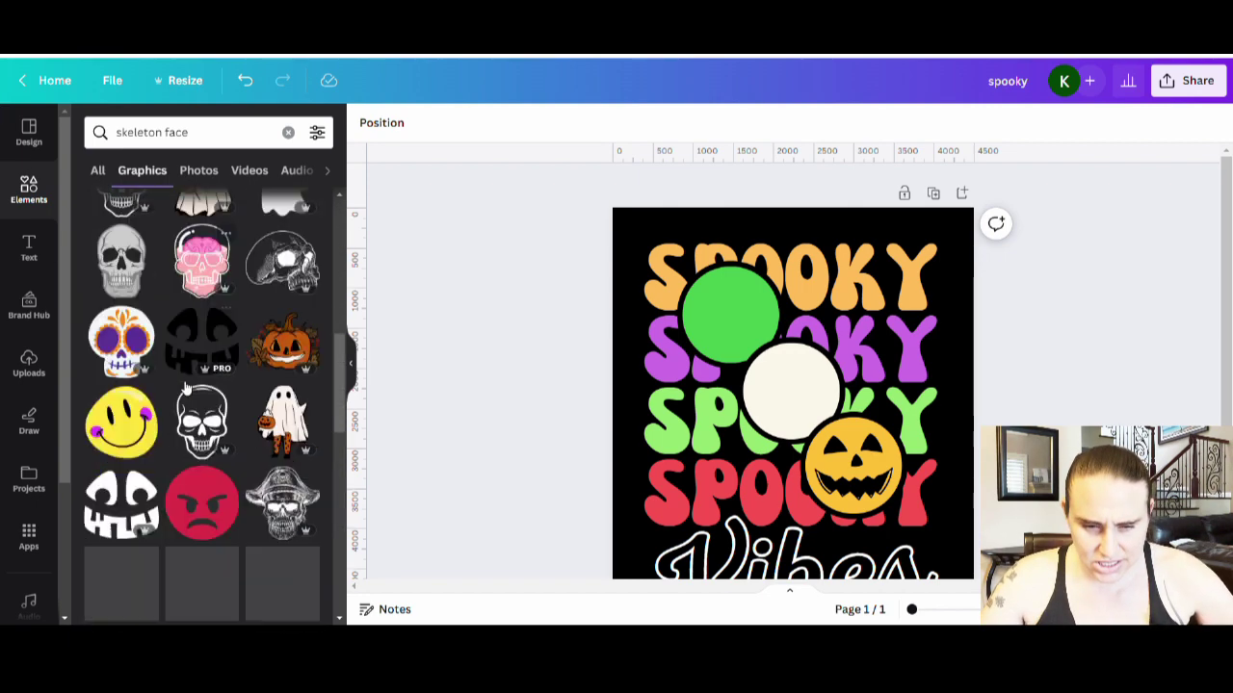
scroll(179, 381, "down", 1)
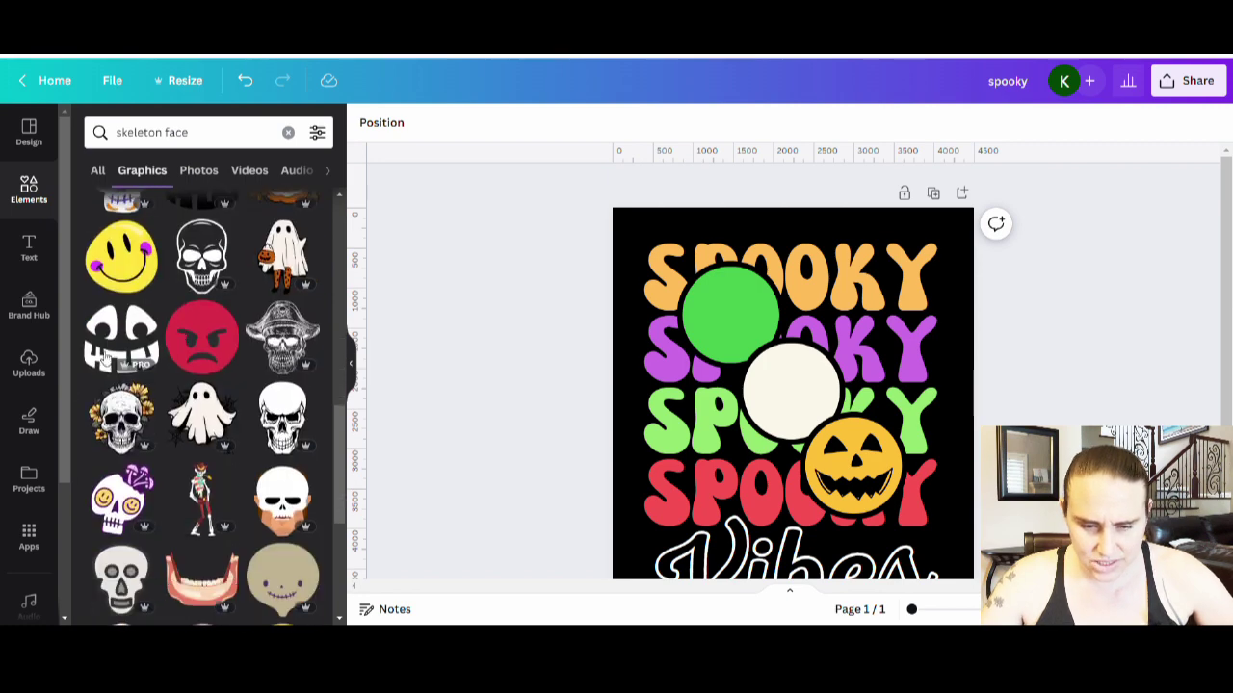
Search the graphics for "halloween face"
triple_click(145, 132)
type("halloween face")
key("Return")
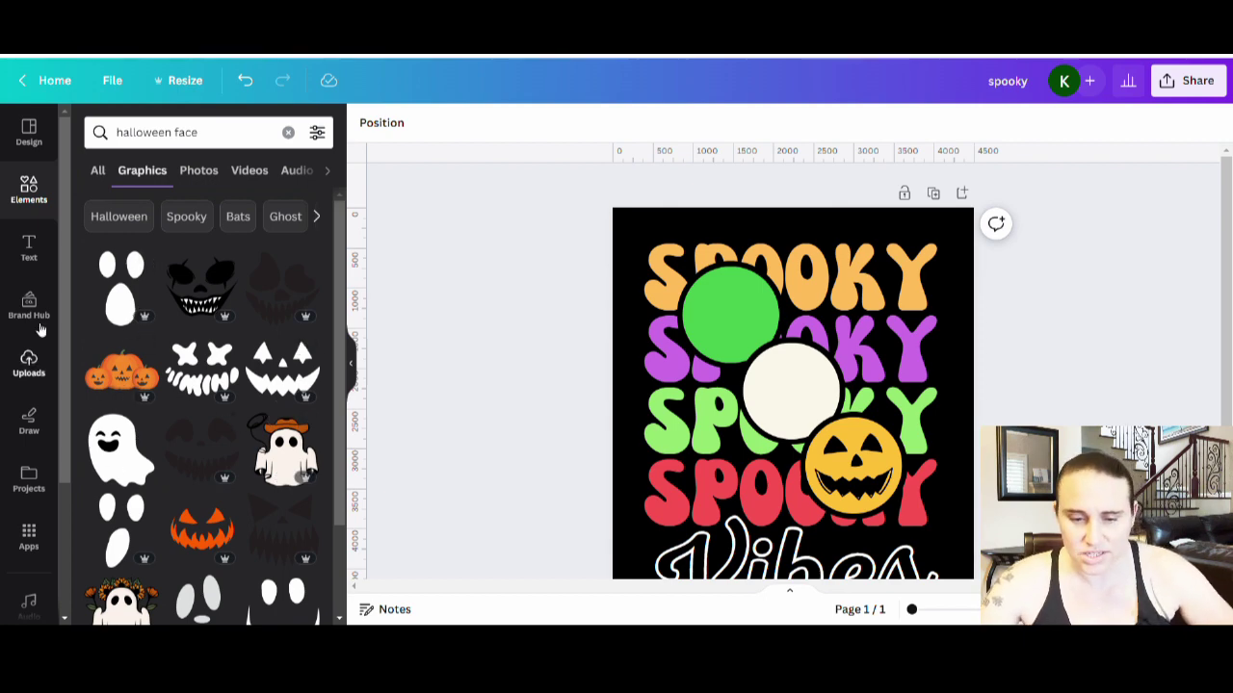
Look through the "halloween face" graphics for a face suited to the cream circle
scroll(123, 402, "down", 3)
scroll(124, 402, "down", 2)
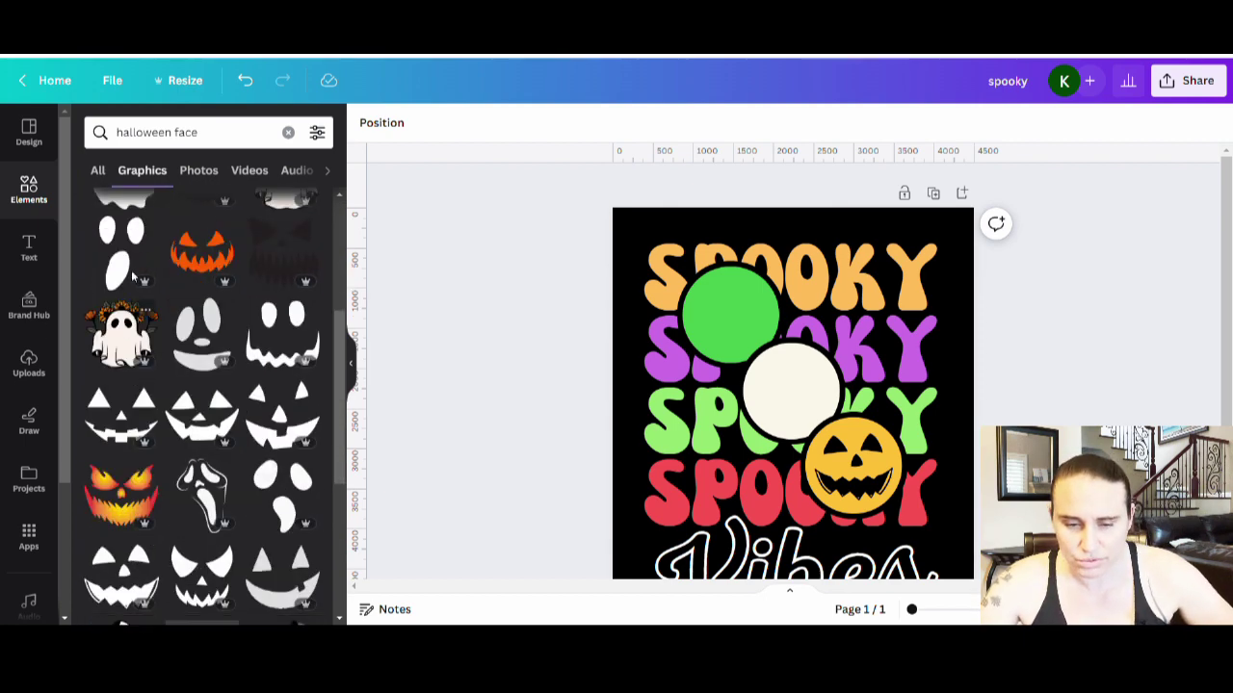
scroll(176, 296, "down", 1)
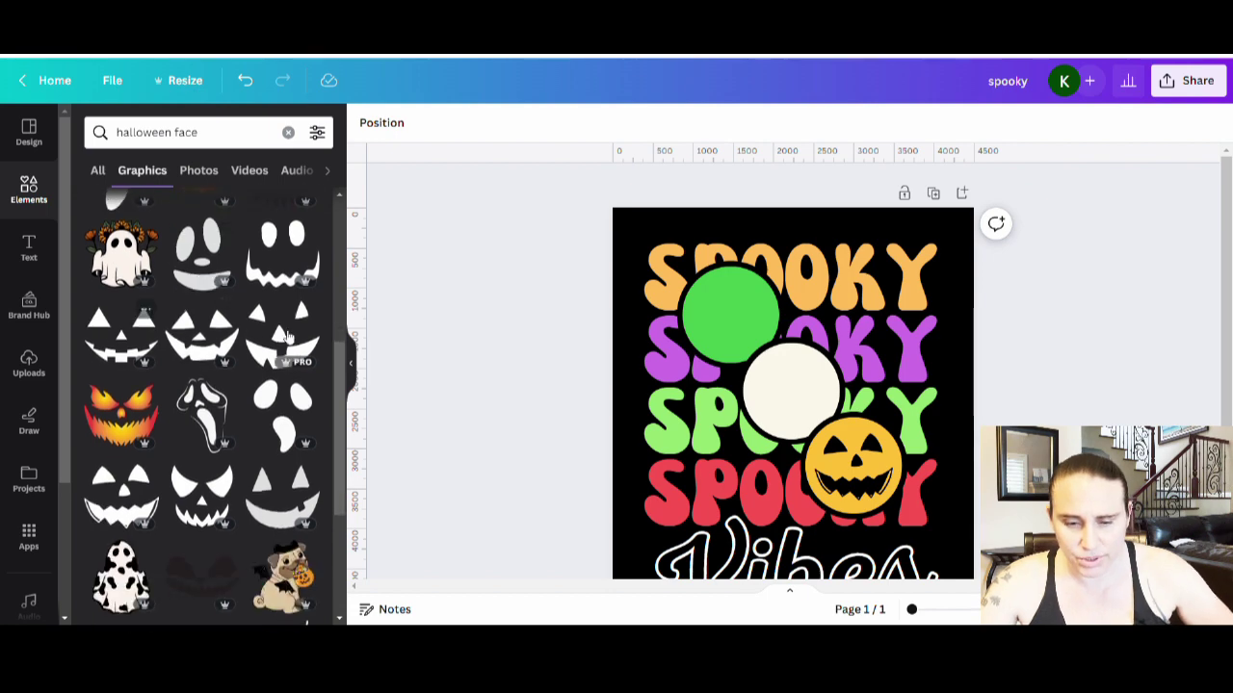
scroll(202, 294, "down", 2)
scroll(234, 291, "down", 2)
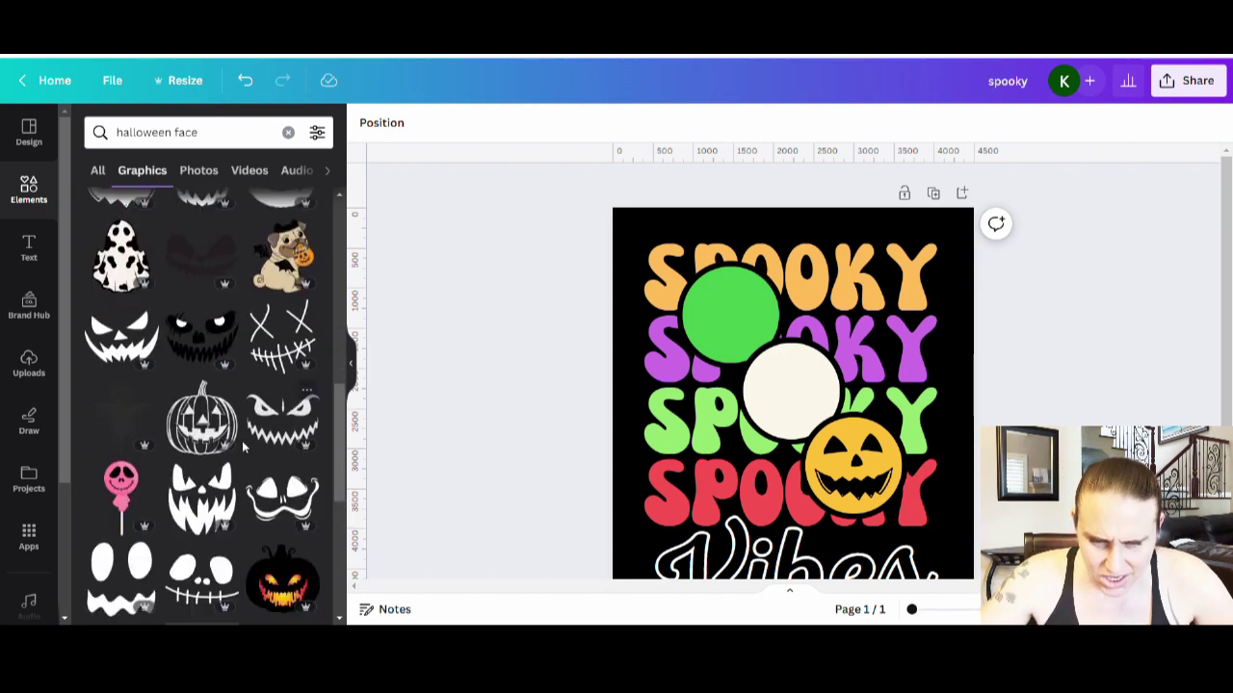
scroll(197, 499, "down", 2)
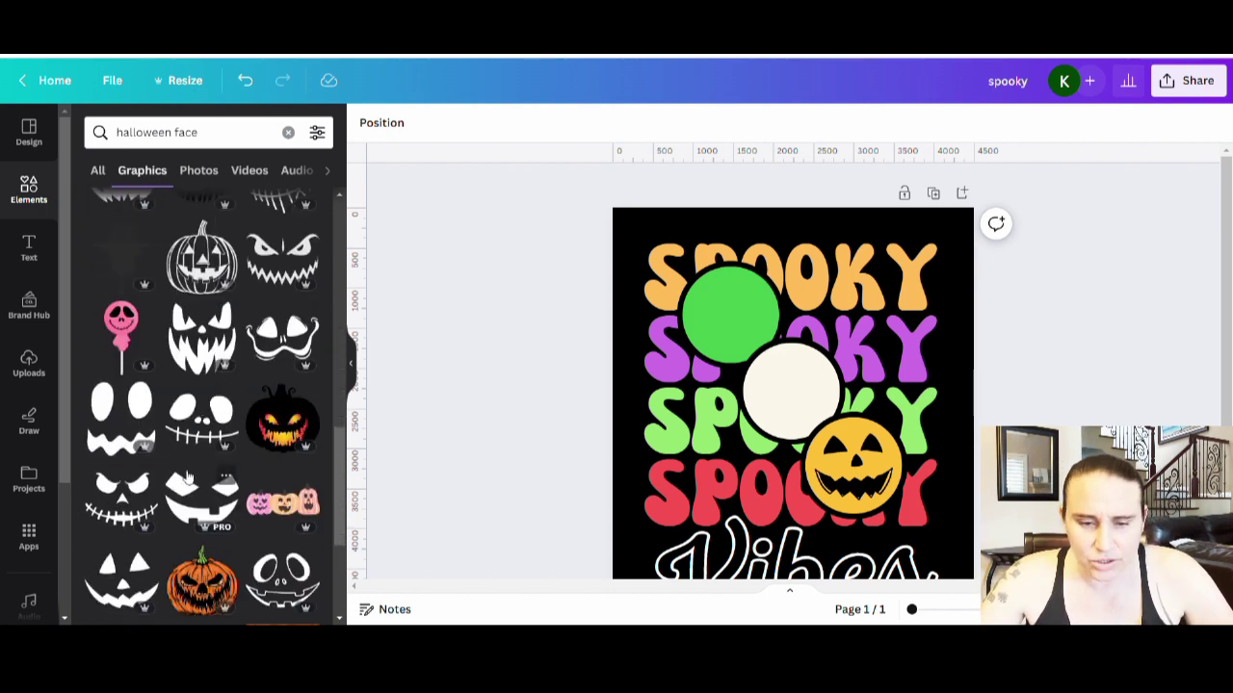
scroll(172, 318, "down", 1)
scroll(172, 318, "down", 1)
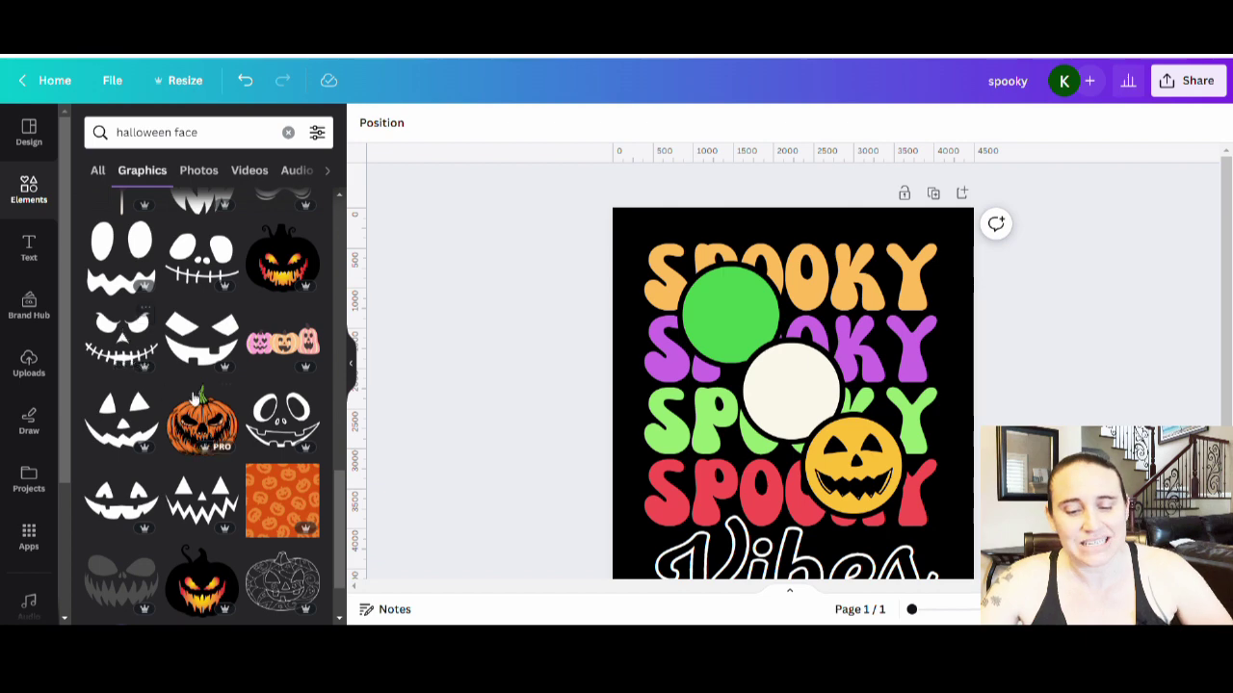
scroll(194, 392, "down", 3)
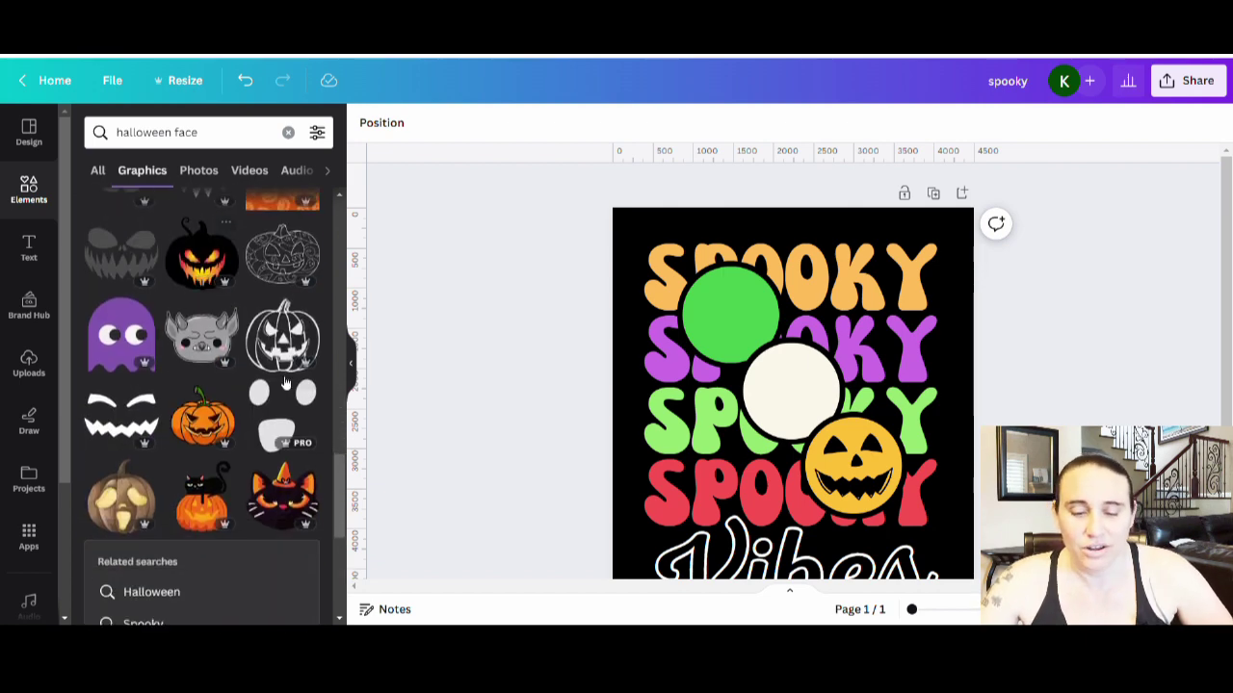
scroll(214, 290, "down", 2)
scroll(216, 292, "down", 1)
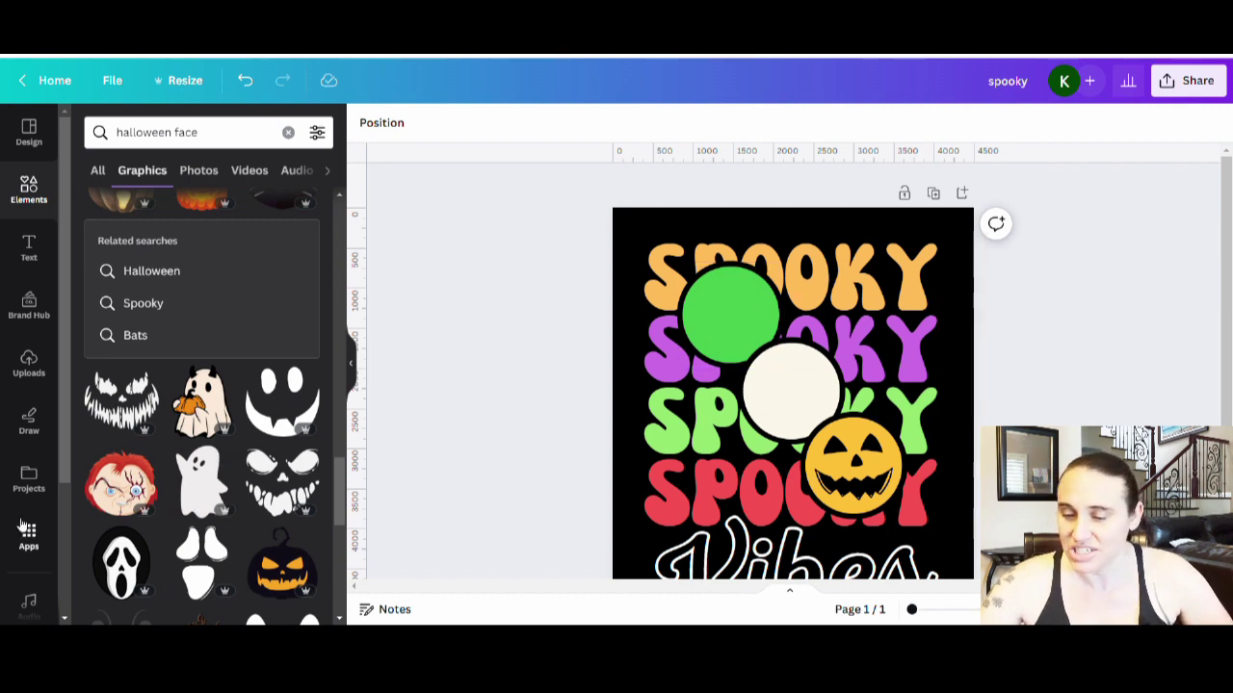
Try out the white jagged-toothed face on the design and remove it
left_click(122, 399)
left_click_drag(818, 434, 51, 420)
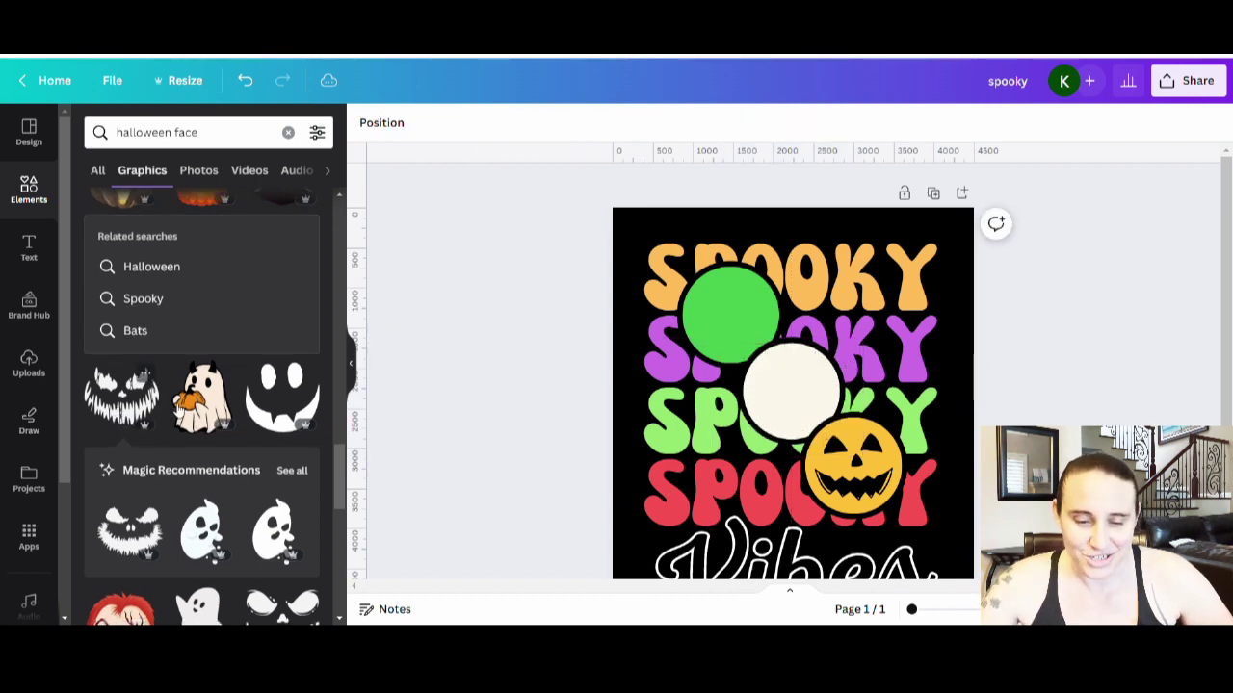
Add the black angry-eyed skull face with the stitched grin, shrink it and center it on the cream circle
scroll(118, 329, "down", 5)
scroll(118, 328, "down", 4)
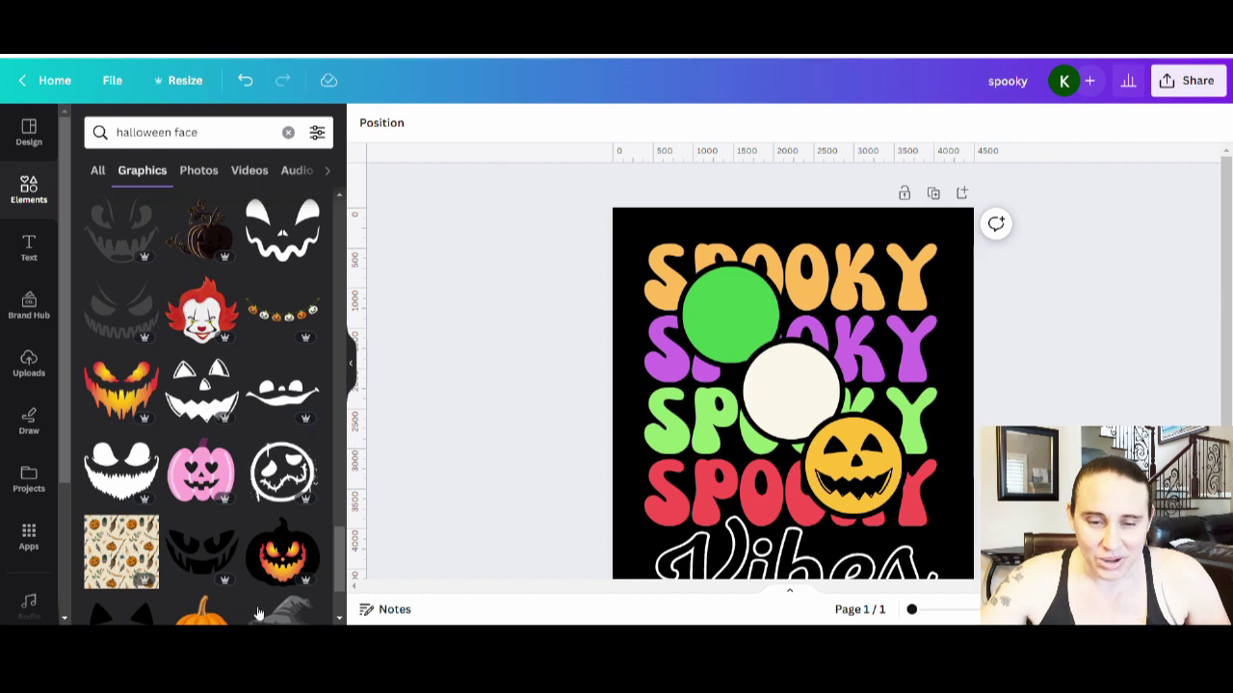
scroll(193, 412, "down", 4)
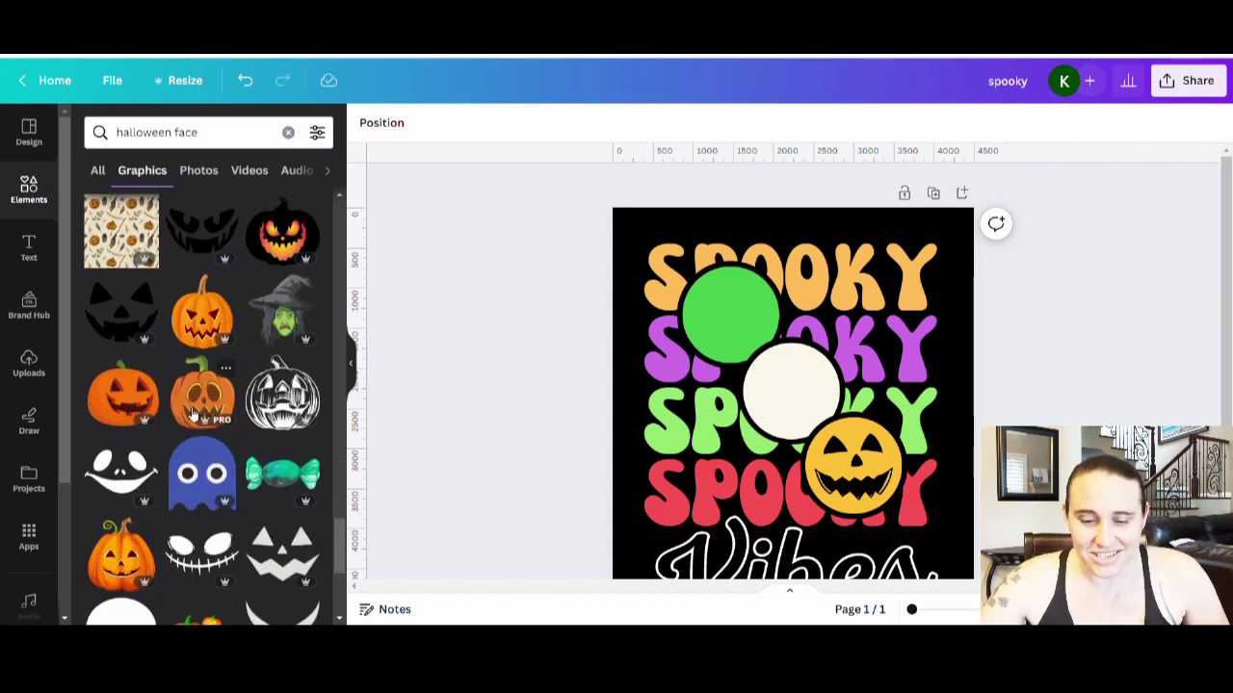
scroll(196, 400, "down", 2)
scroll(183, 361, "down", 2)
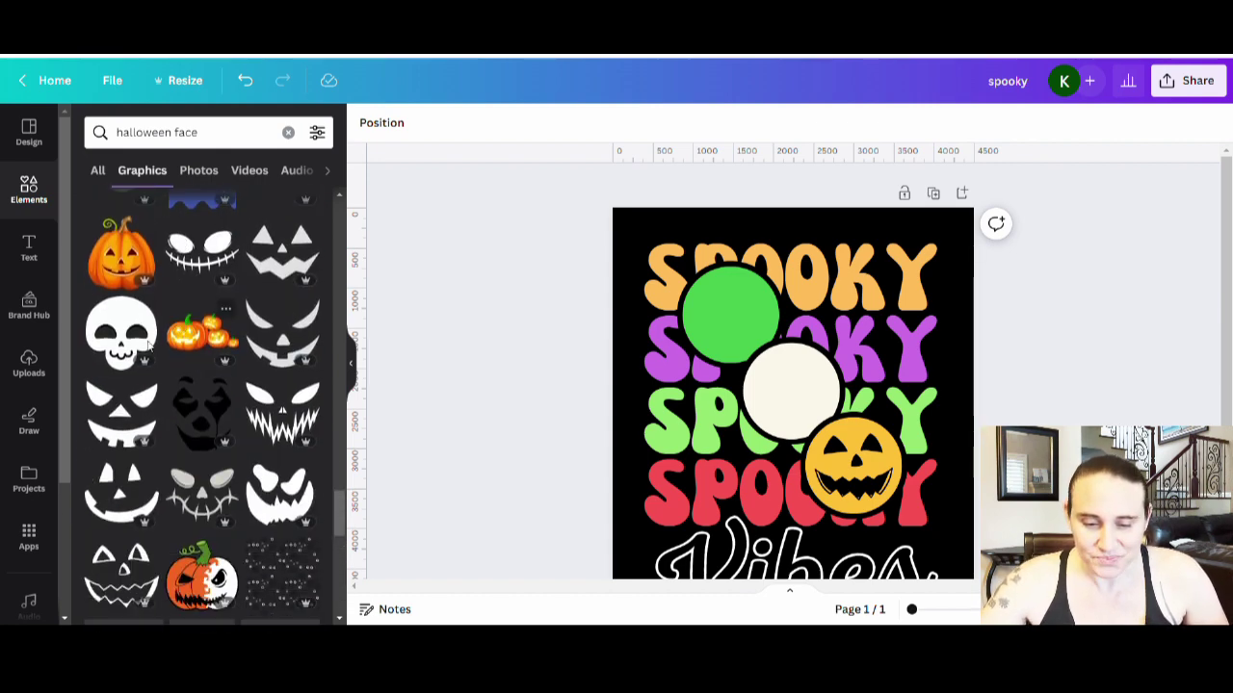
scroll(192, 366, "down", 3)
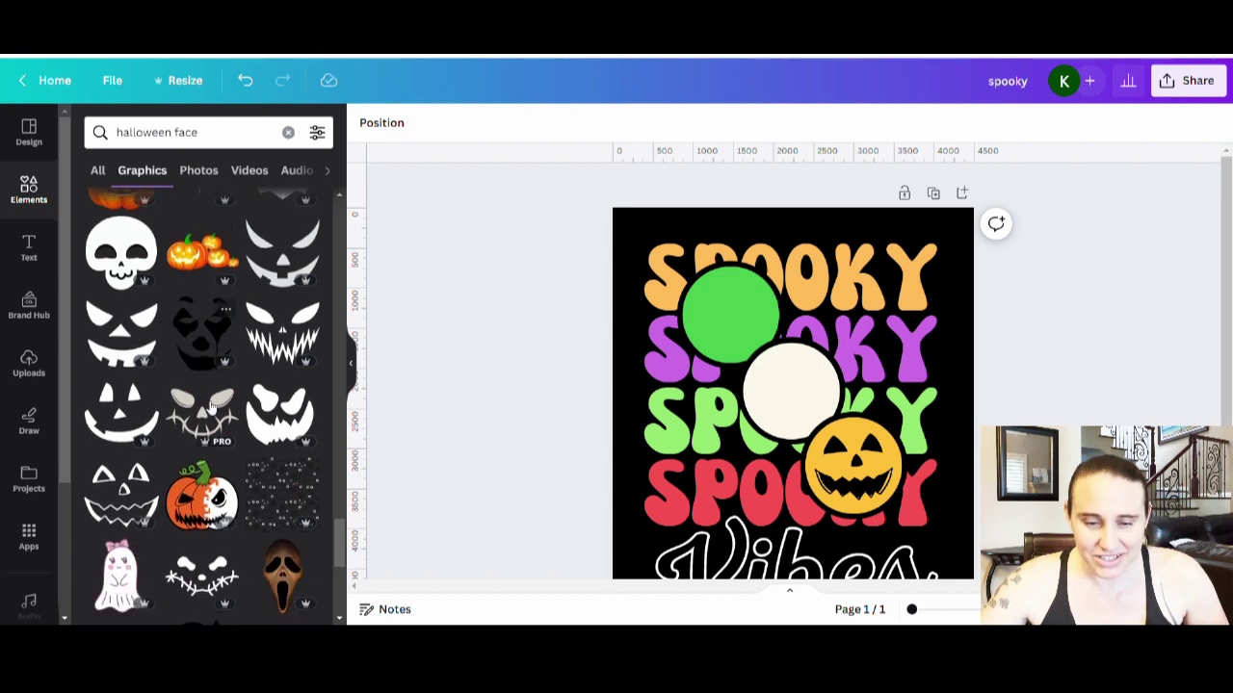
scroll(197, 370, "down", 2)
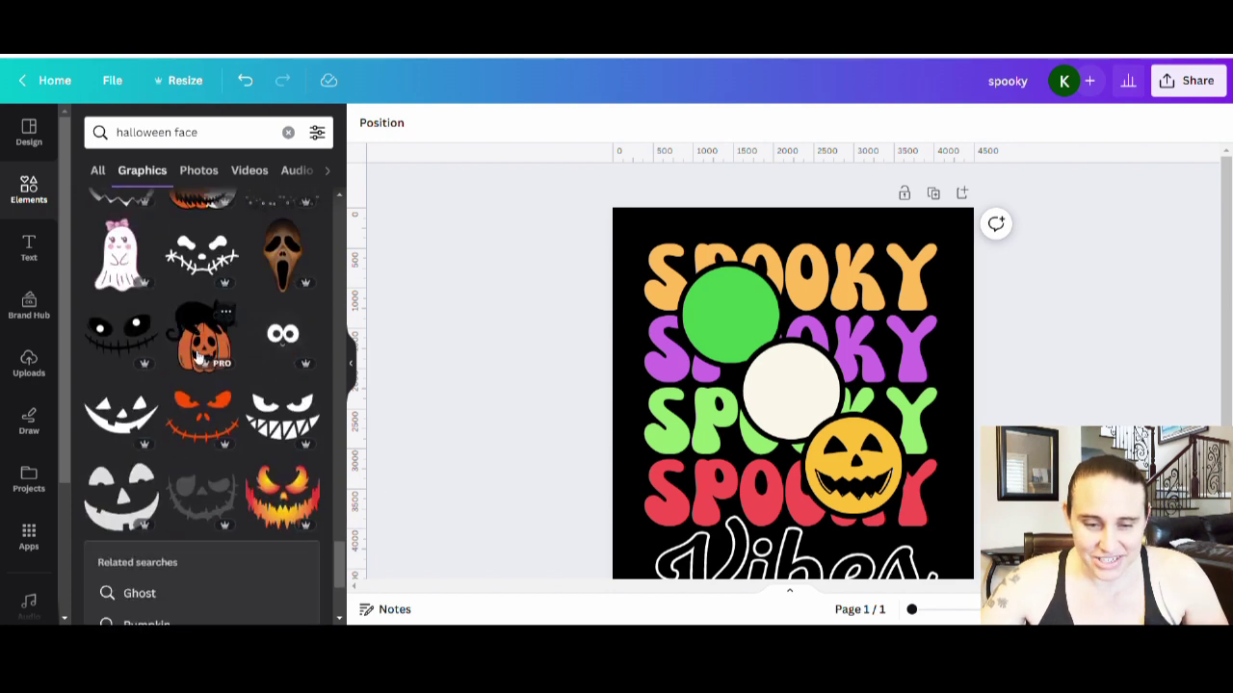
scroll(211, 443, "down", 5)
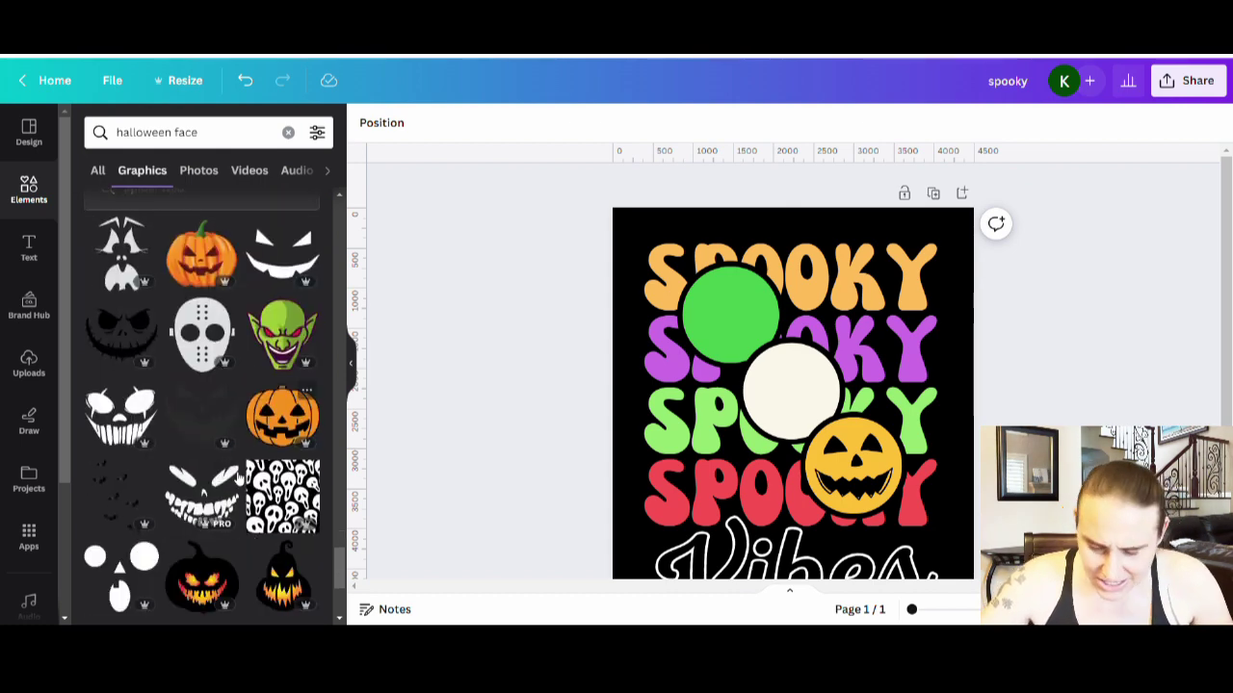
left_click(128, 335)
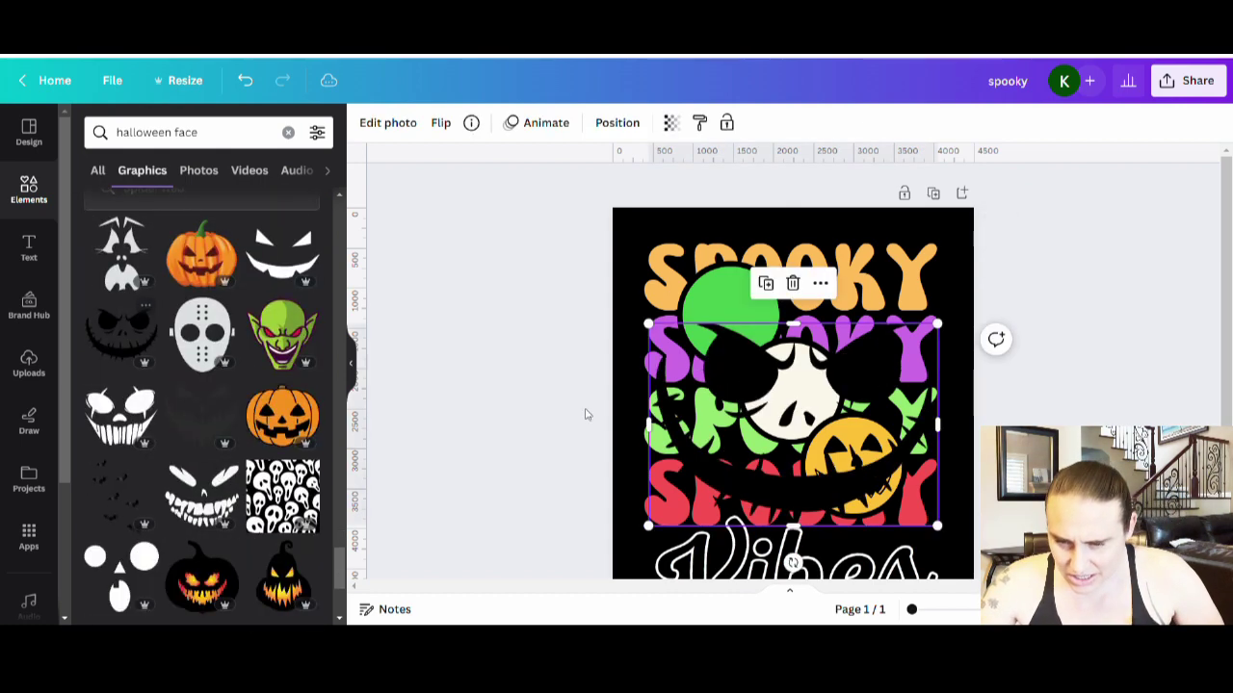
left_click_drag(950, 326, 761, 407)
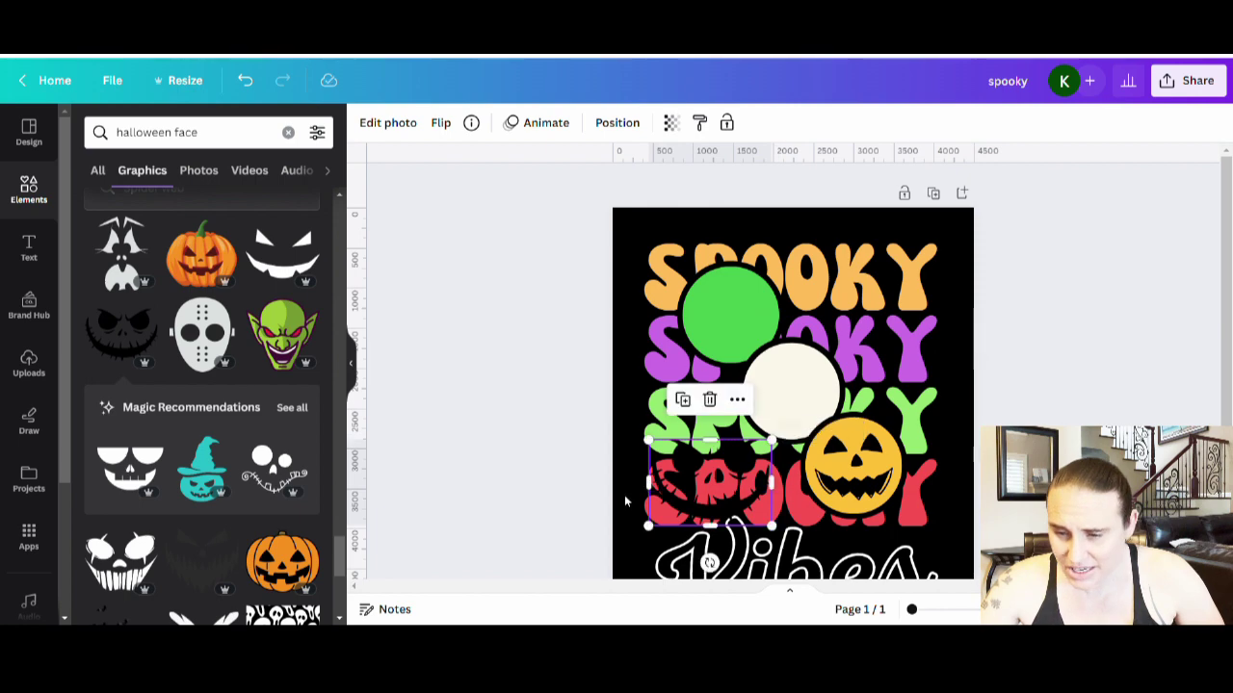
left_click_drag(689, 520, 801, 434)
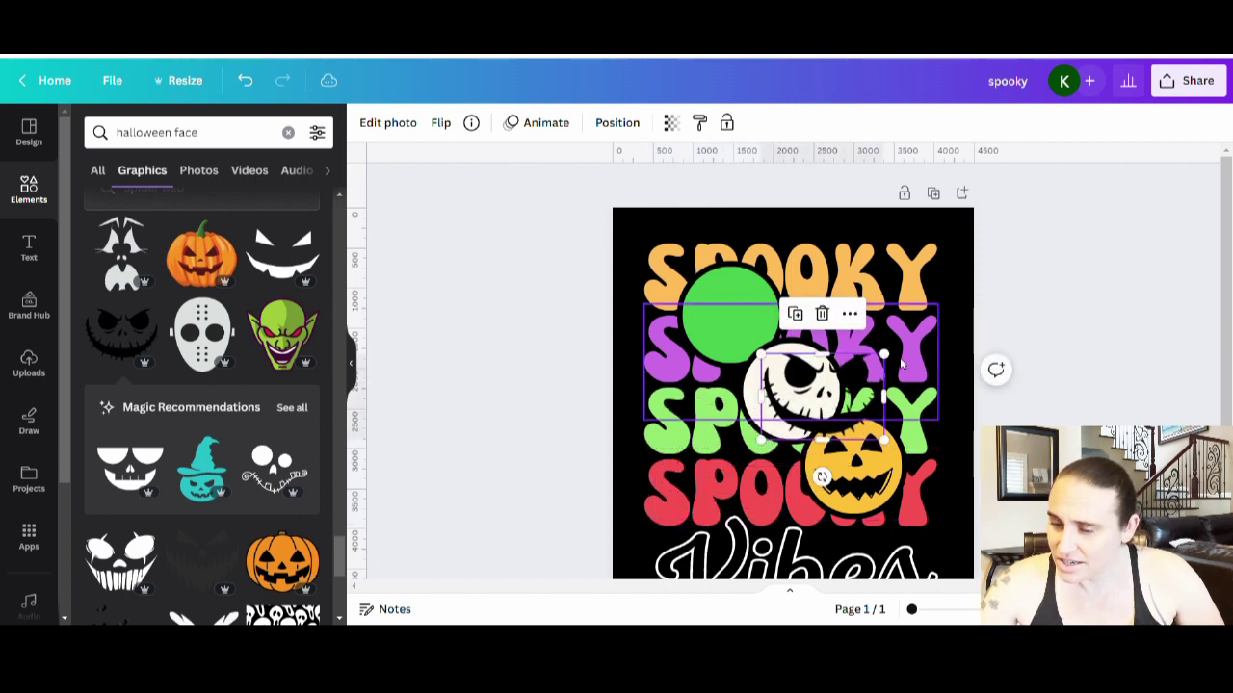
left_click_drag(894, 360, 795, 420)
left_click(1064, 357)
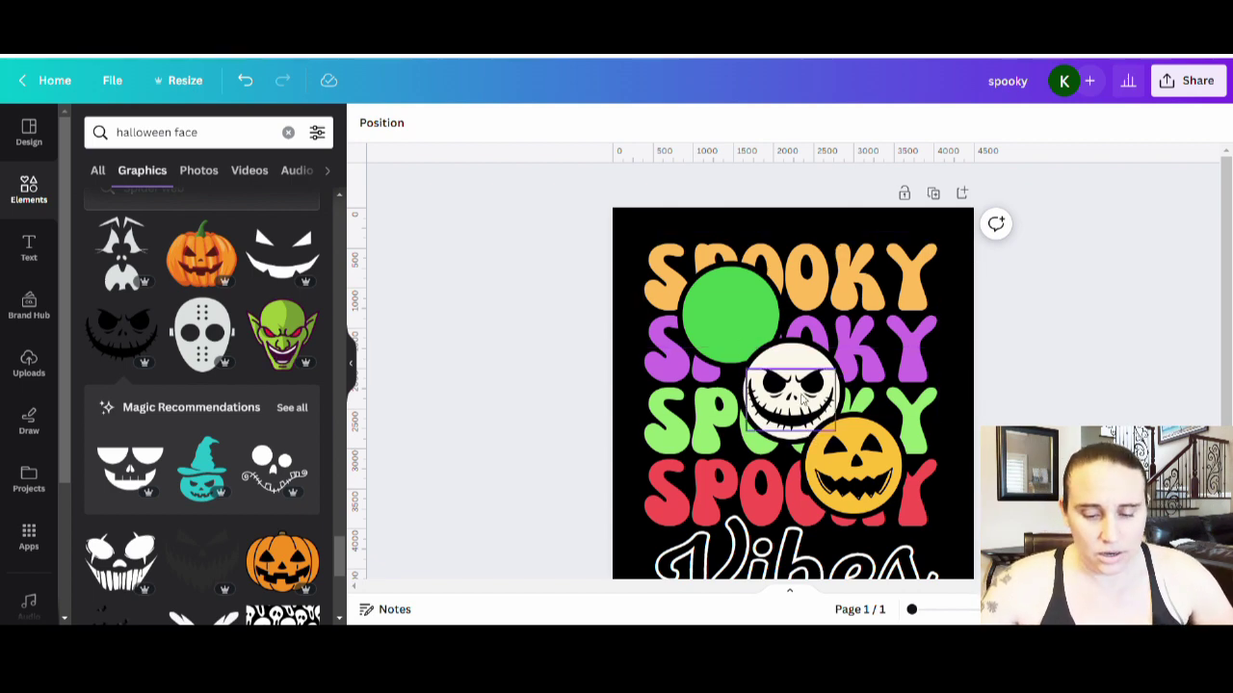
Replace the face on the cream circle with the oval-eyed, stitched-smile skeleton face, scaled to fit and centered
scroll(164, 332, "down", 3)
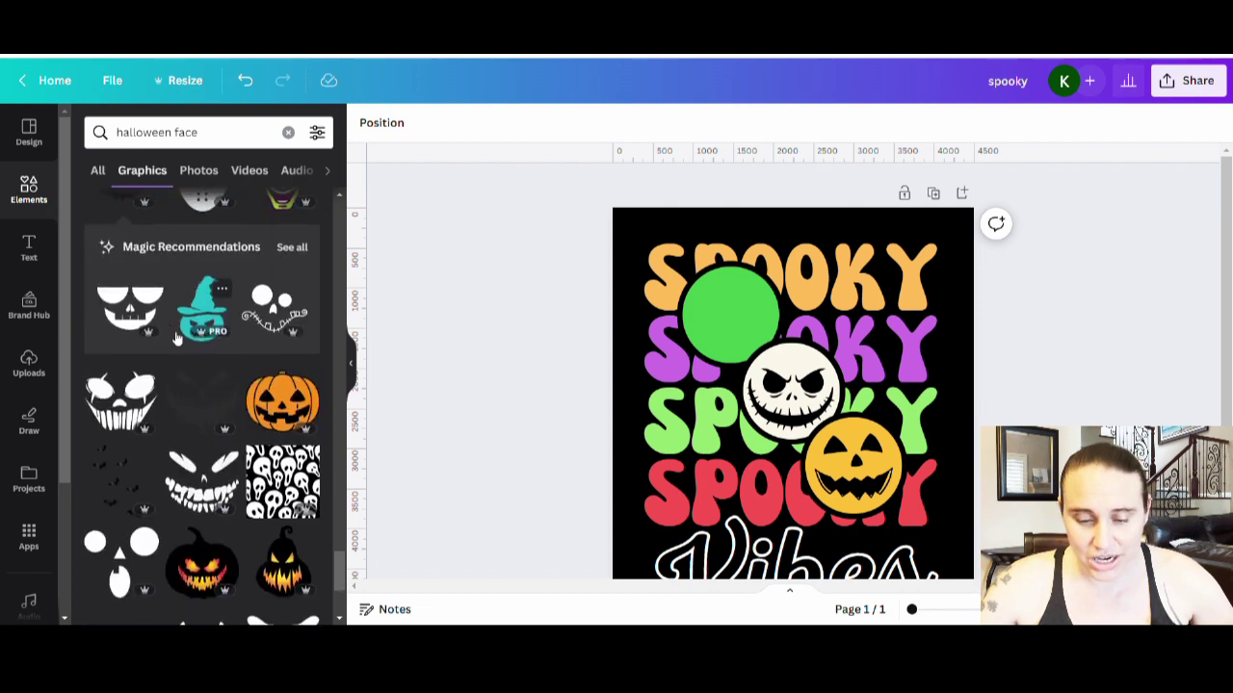
scroll(177, 337, "down", 3)
scroll(221, 363, "down", 3)
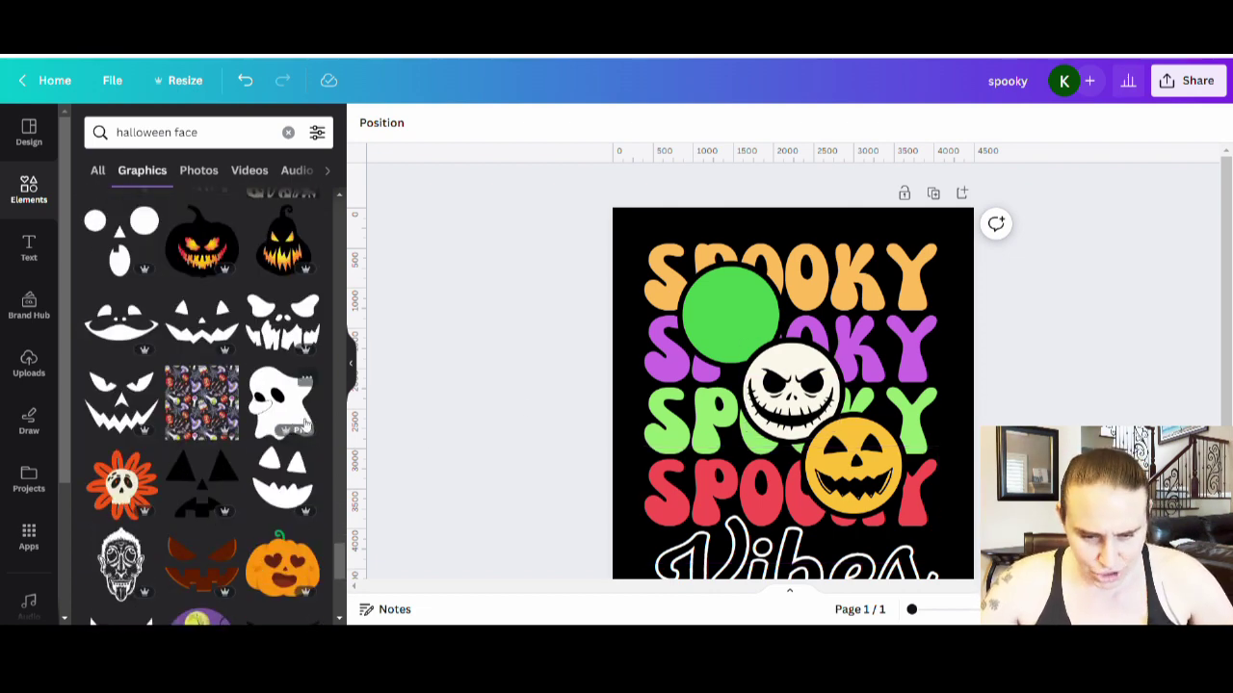
scroll(304, 424, "down", 5)
scroll(214, 358, "down", 2)
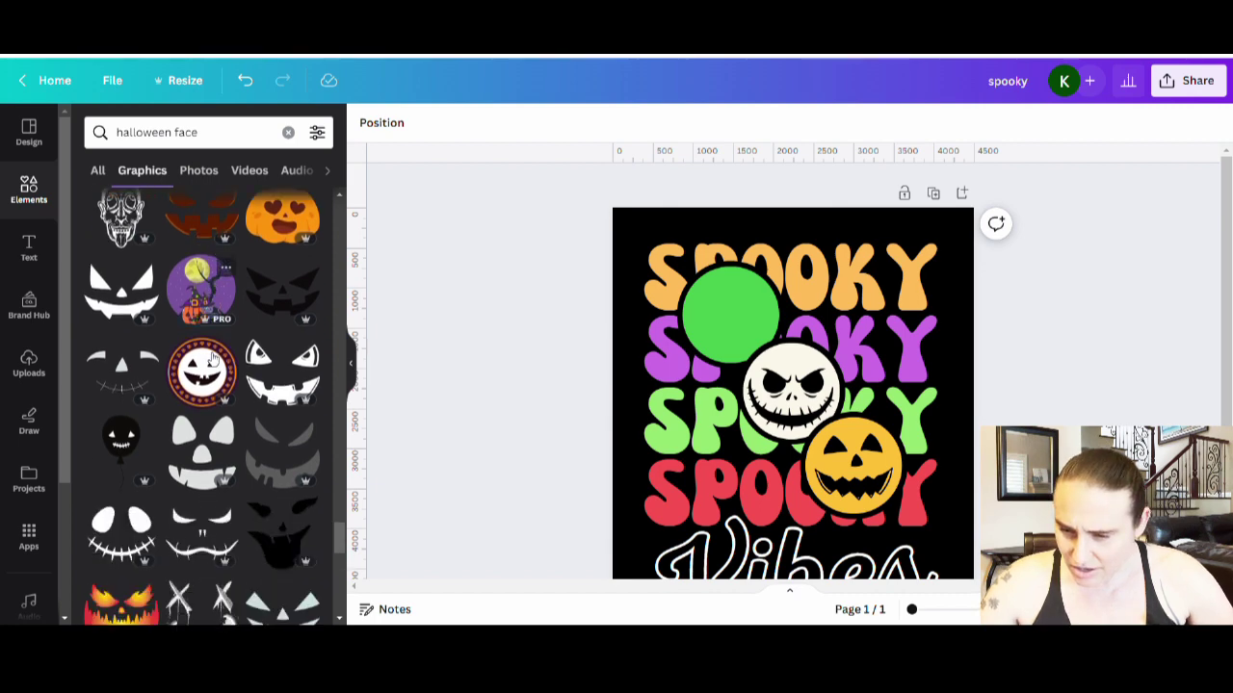
scroll(214, 358, "down", 2)
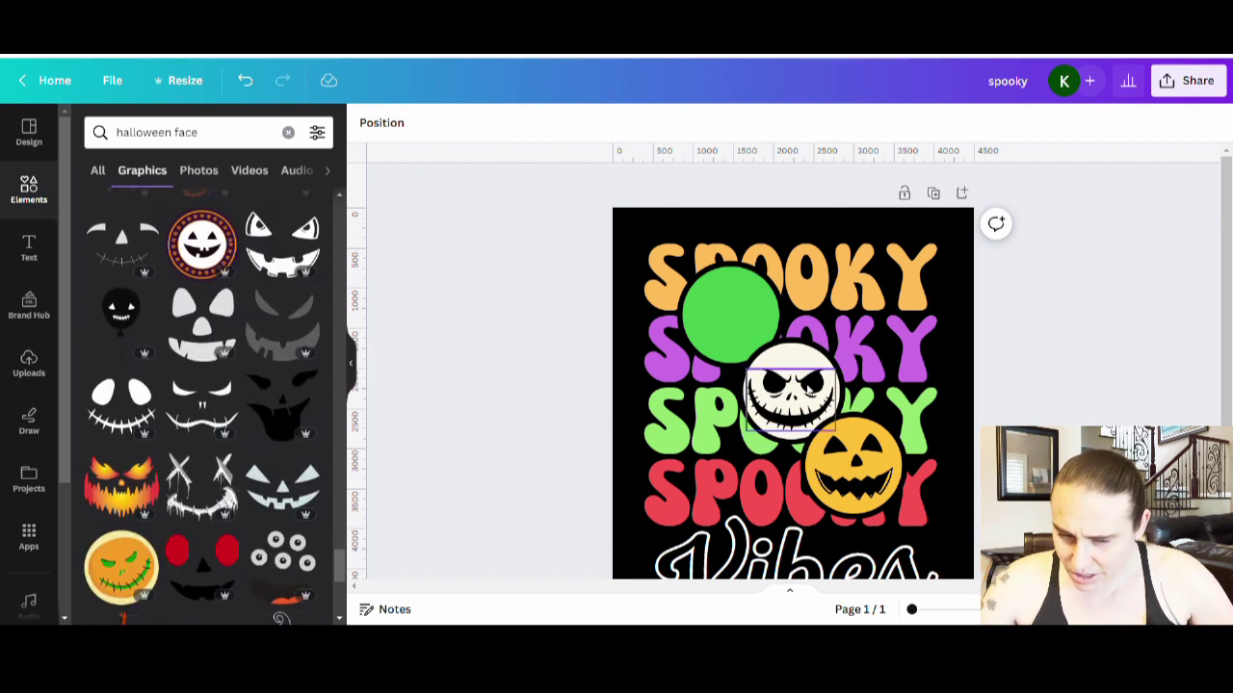
left_click(808, 385)
left_click_drag(749, 436, 748, 438)
left_click(1037, 399)
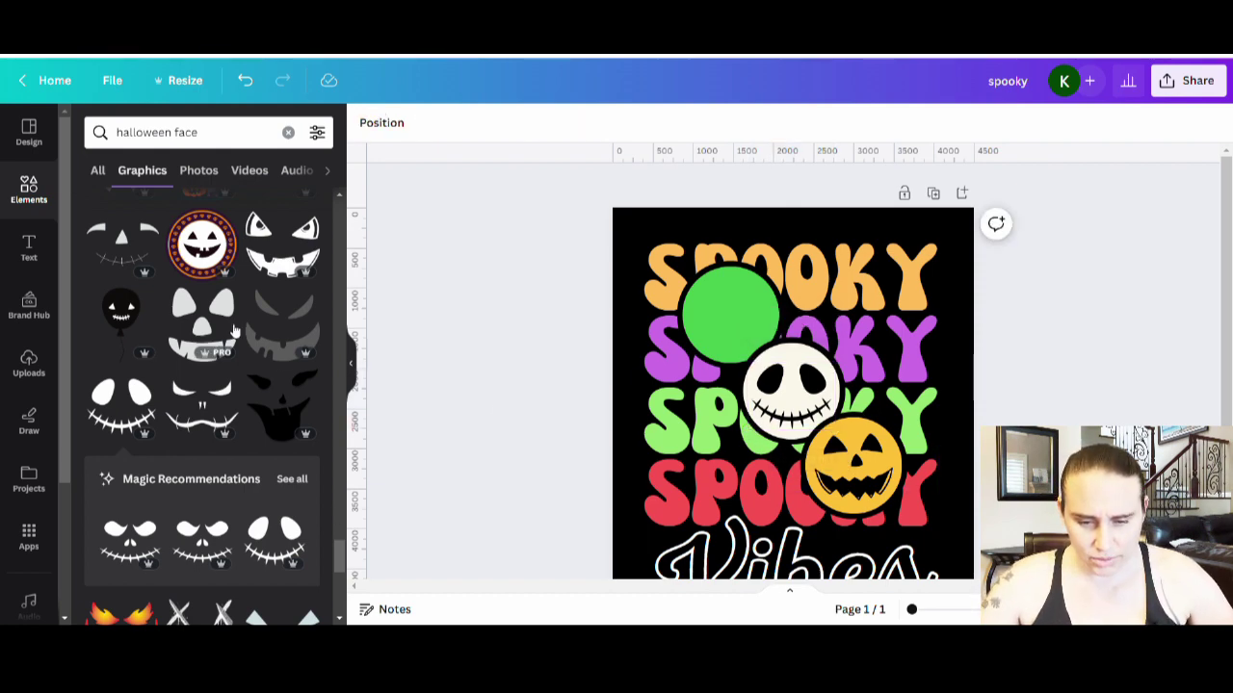
Look through the "halloween face" graphics for a face for the green circle, and search for "jack o lantern face" as well
scroll(212, 385, "down", 4)
scroll(220, 380, "down", 3)
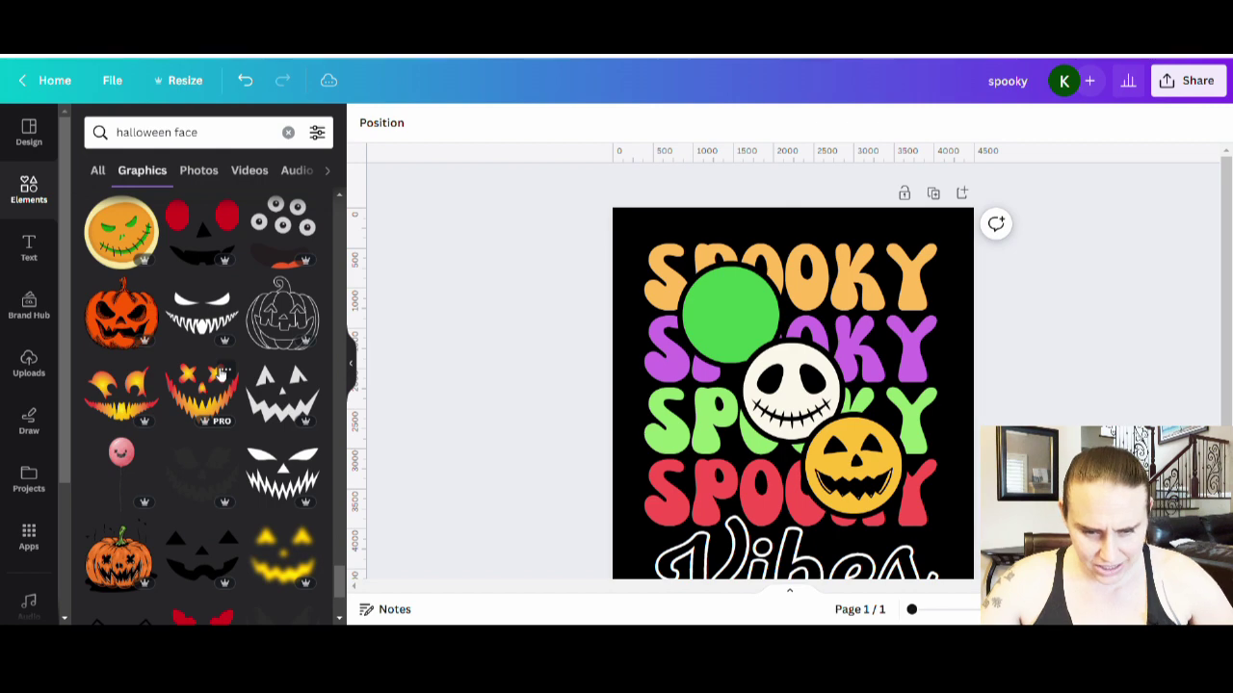
scroll(221, 376, "down", 10)
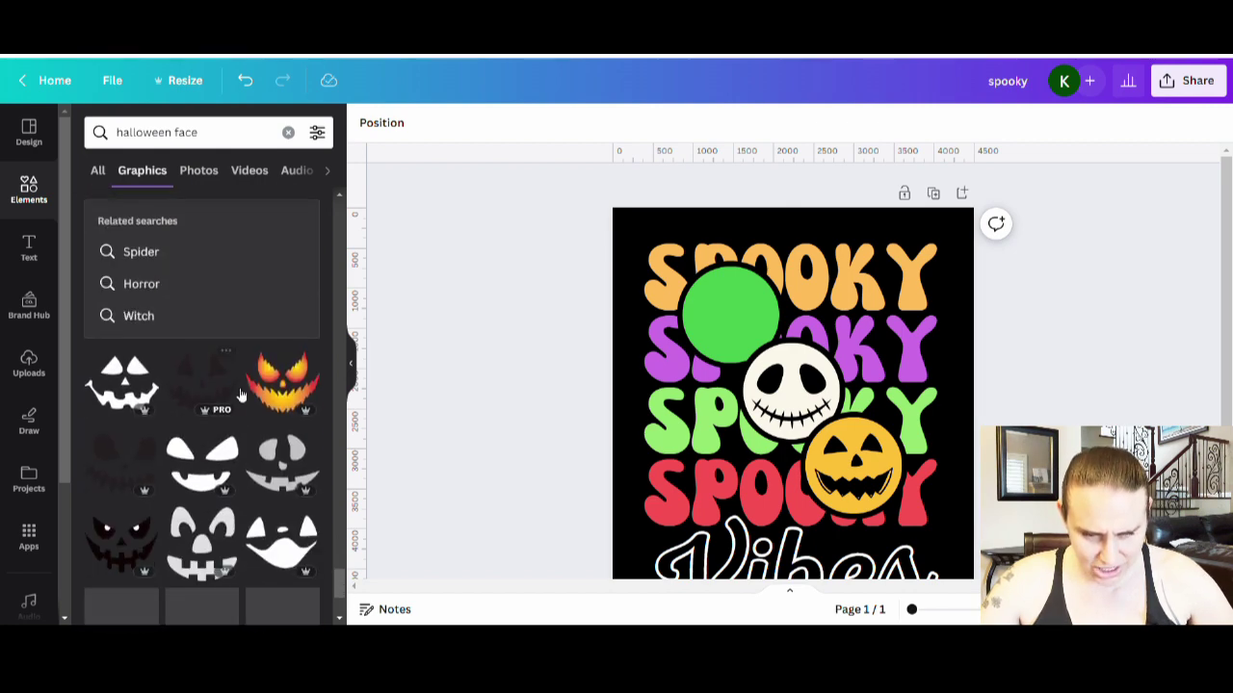
scroll(241, 395, "down", 5)
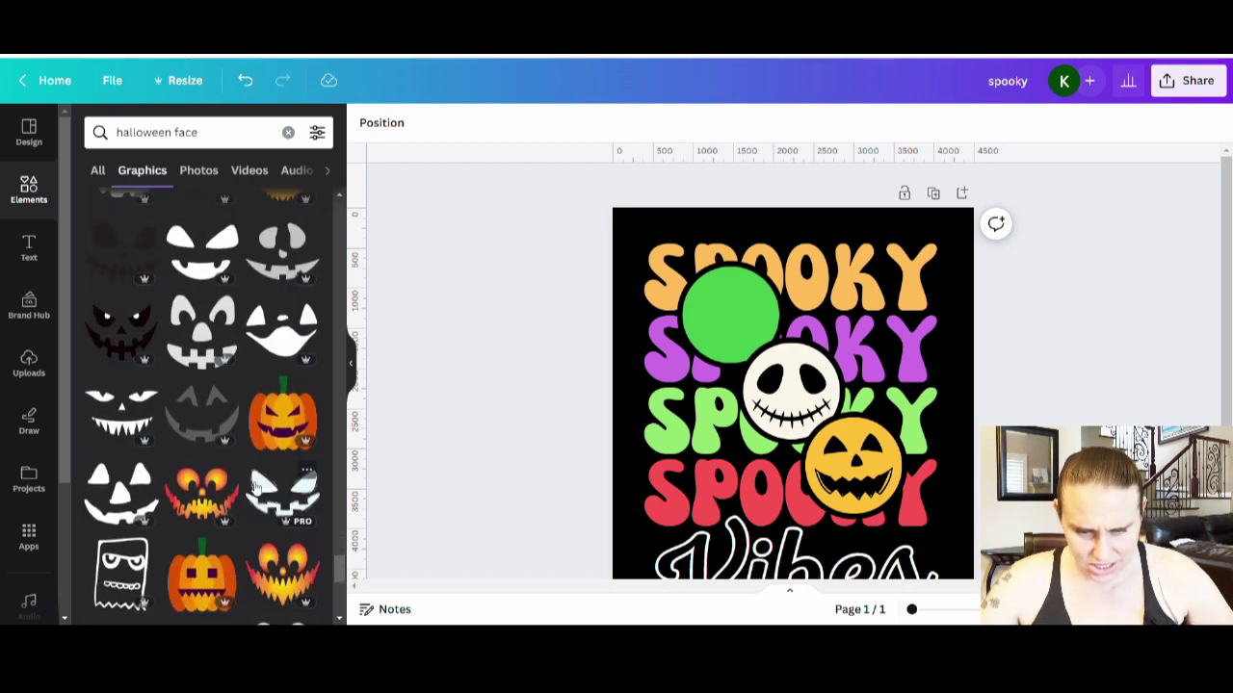
scroll(252, 483, "down", 2)
scroll(220, 469, "down", 2)
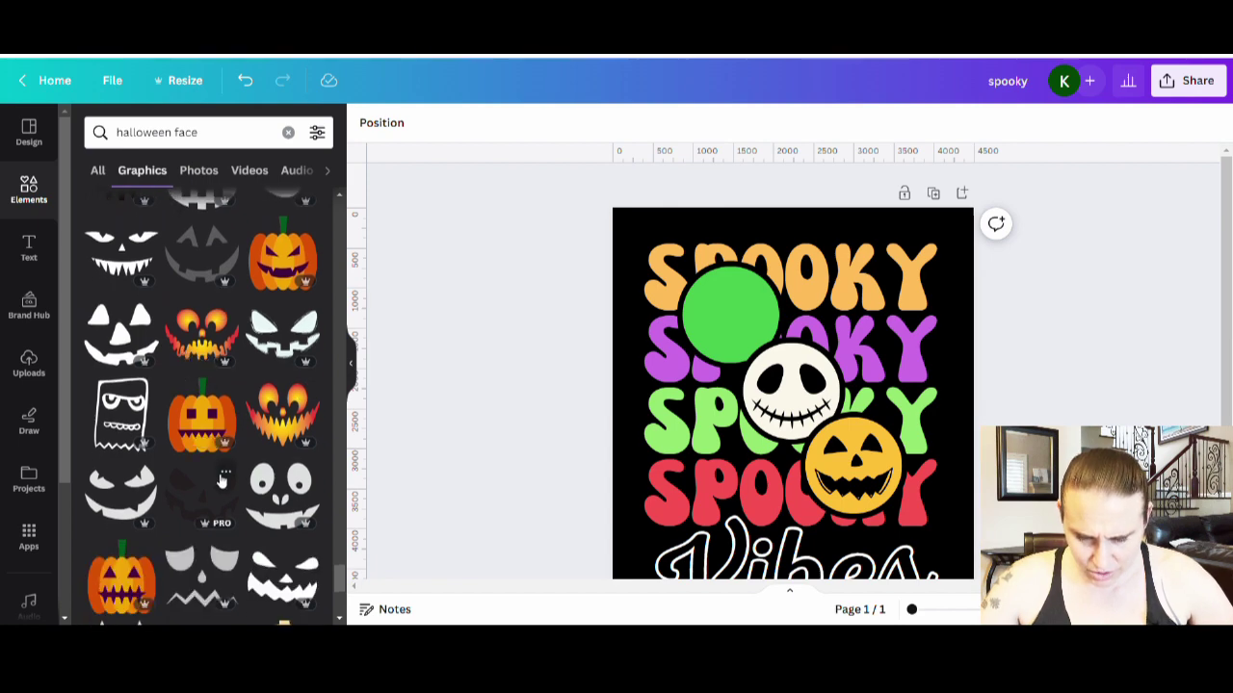
scroll(222, 479, "down", 3)
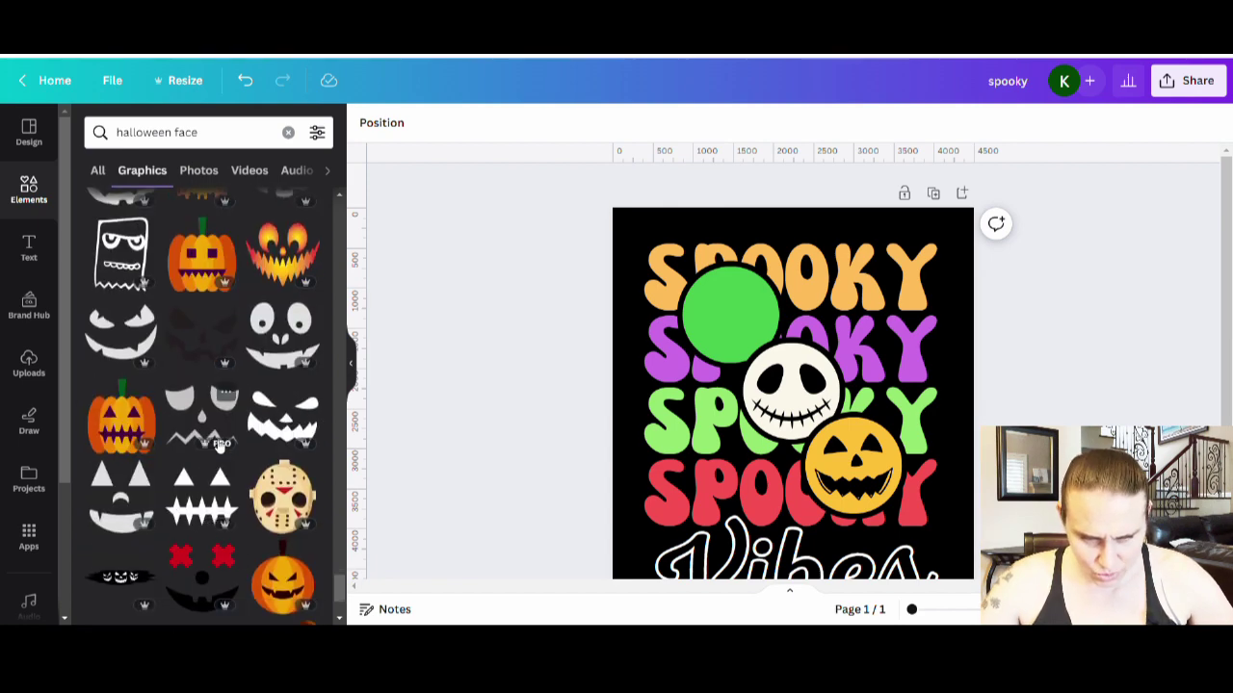
scroll(183, 424, "down", 3)
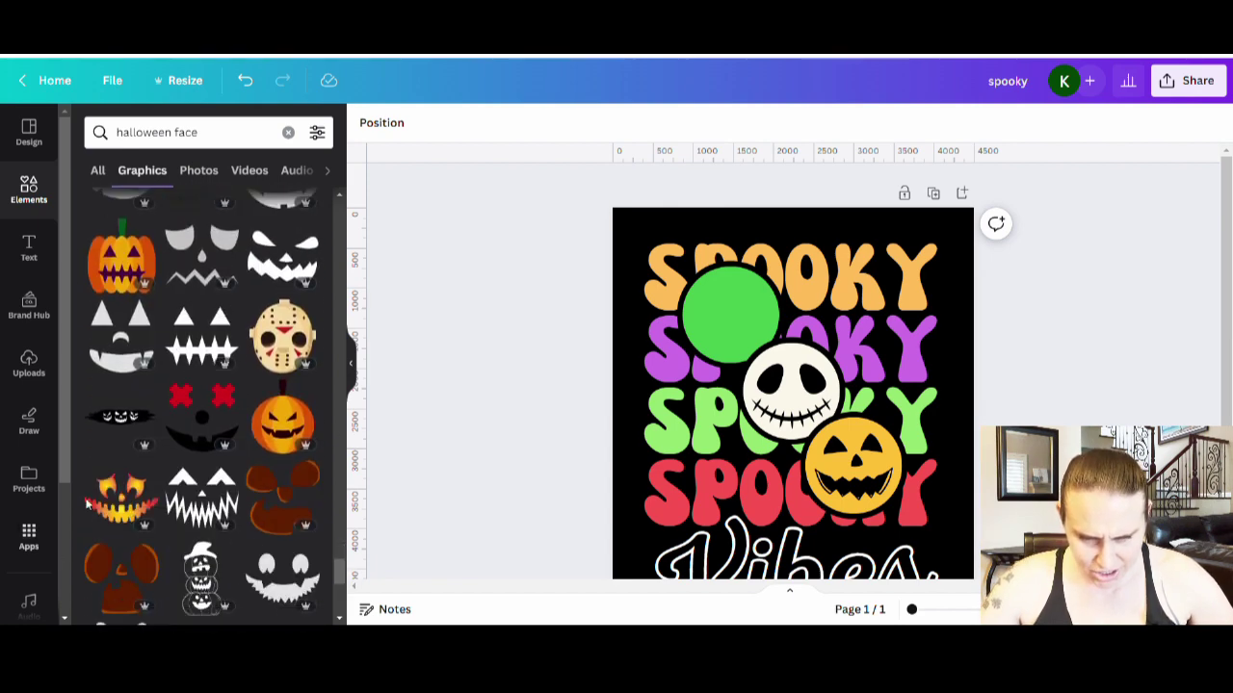
scroll(224, 484, "down", 3)
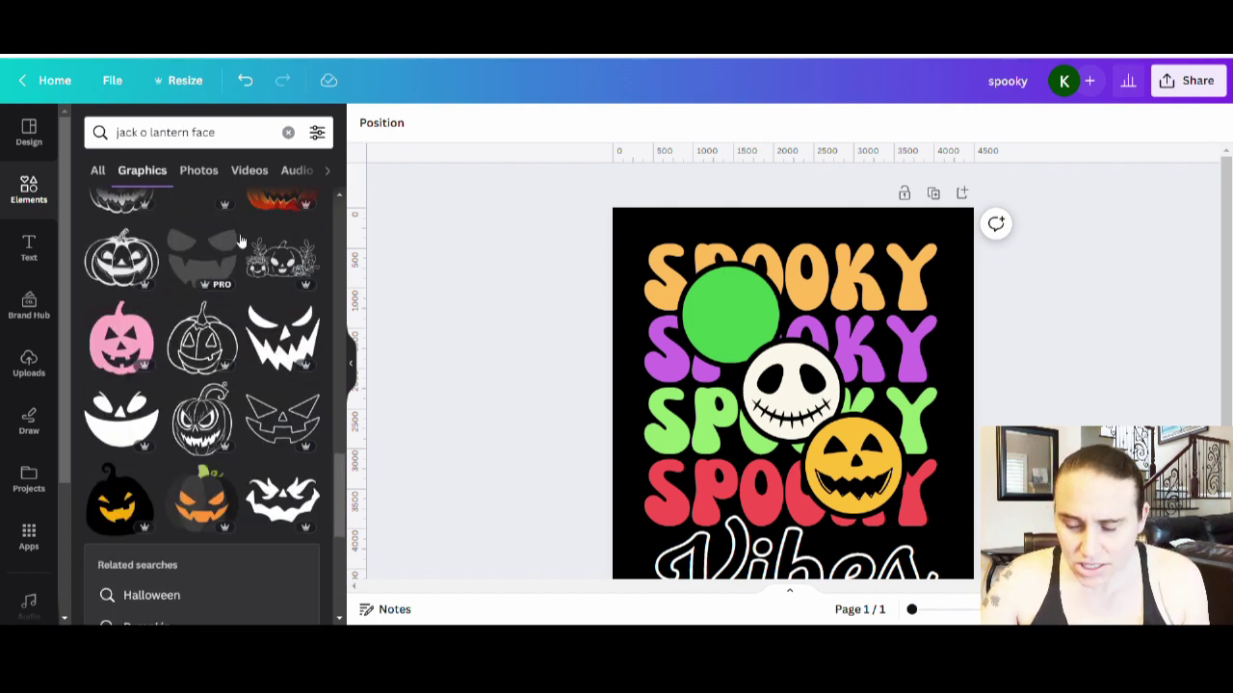
Add the dark grey angry-eyed, fanged face, shrink it onto the green circle and color it black
left_click(199, 262)
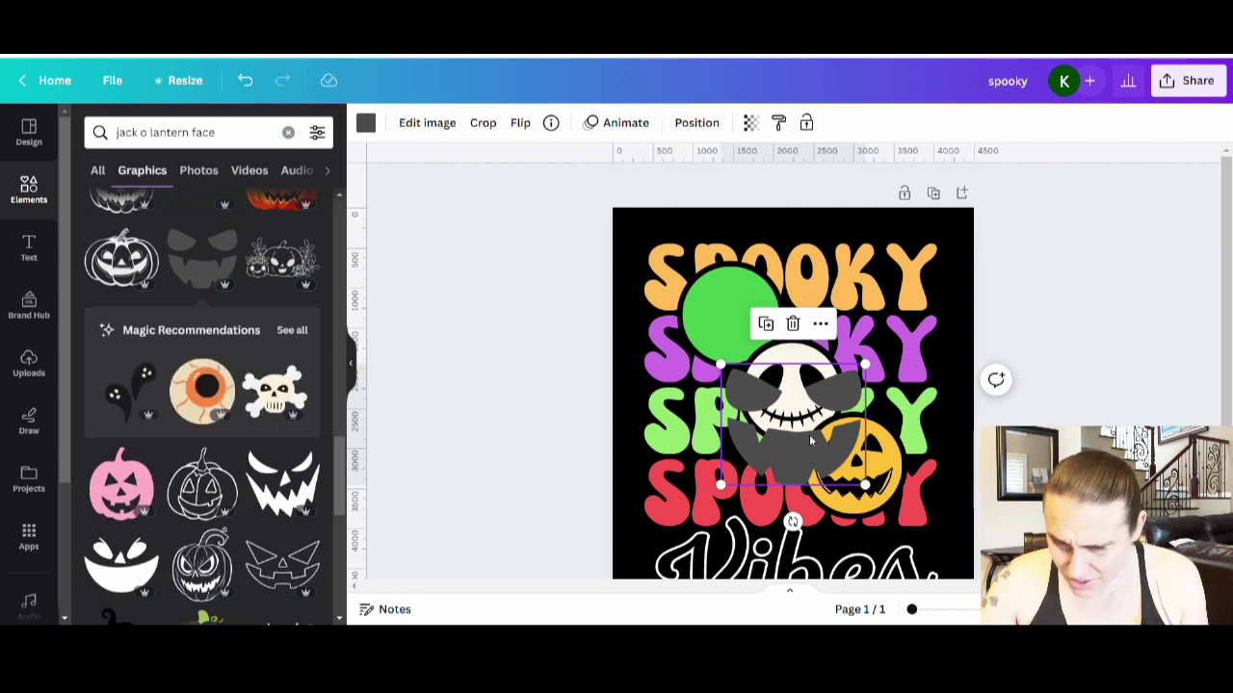
left_click_drag(723, 485, 732, 344)
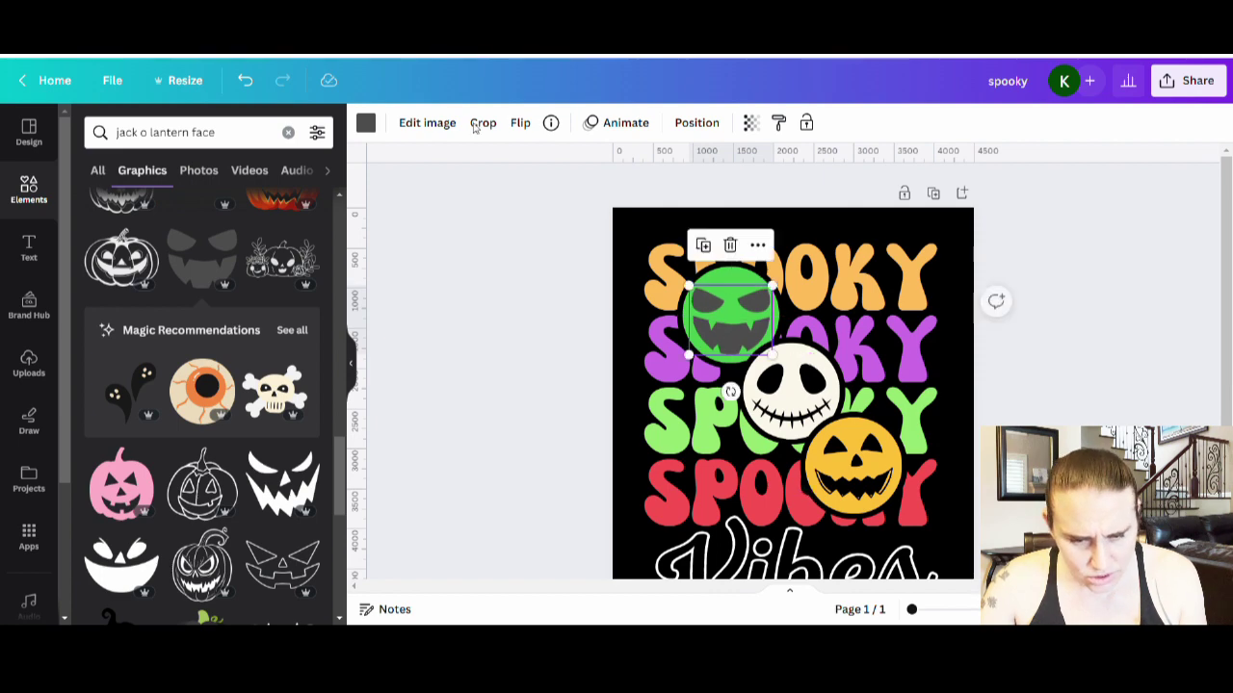
left_click(367, 124)
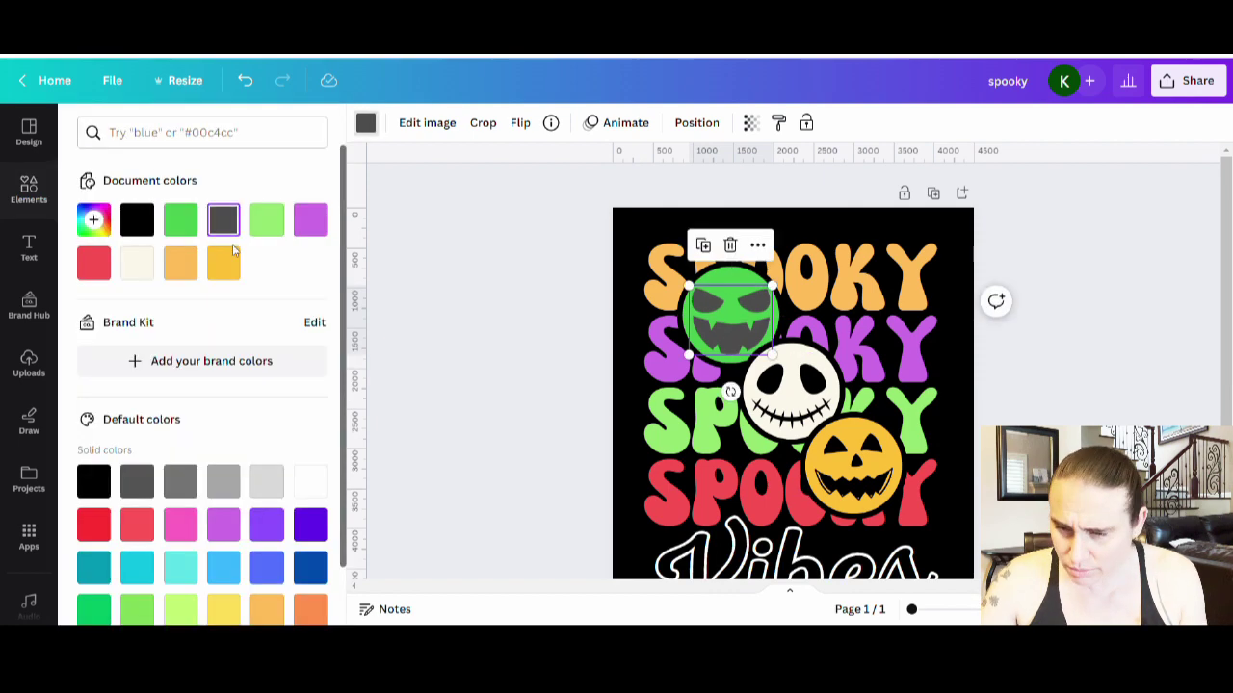
left_click(94, 479)
left_click(536, 311)
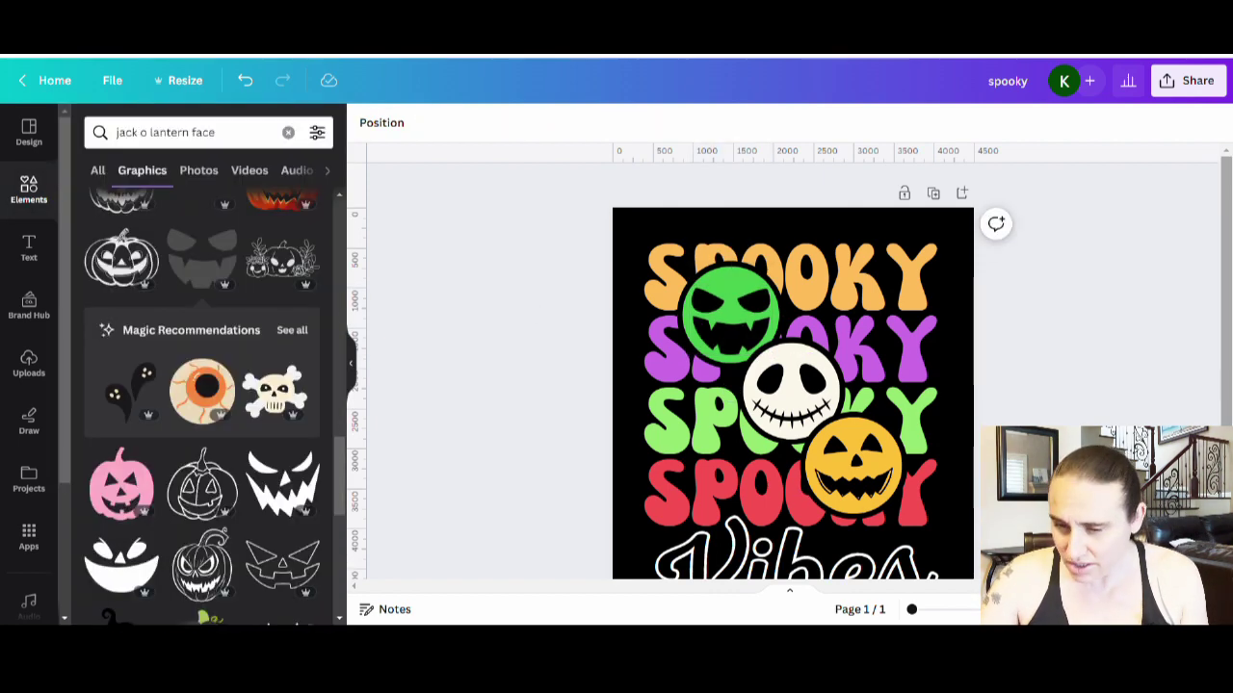
Shrink the fanged face slightly more and center it on the green circle
left_click(767, 335)
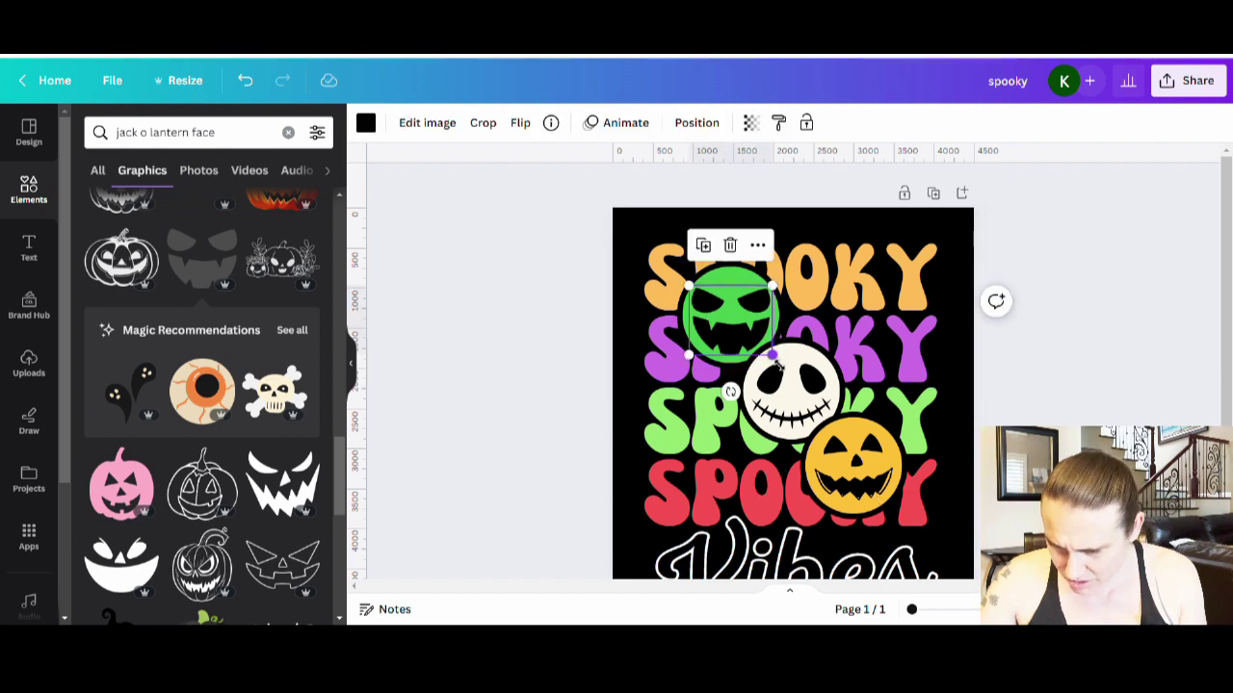
left_click_drag(779, 364, 769, 354)
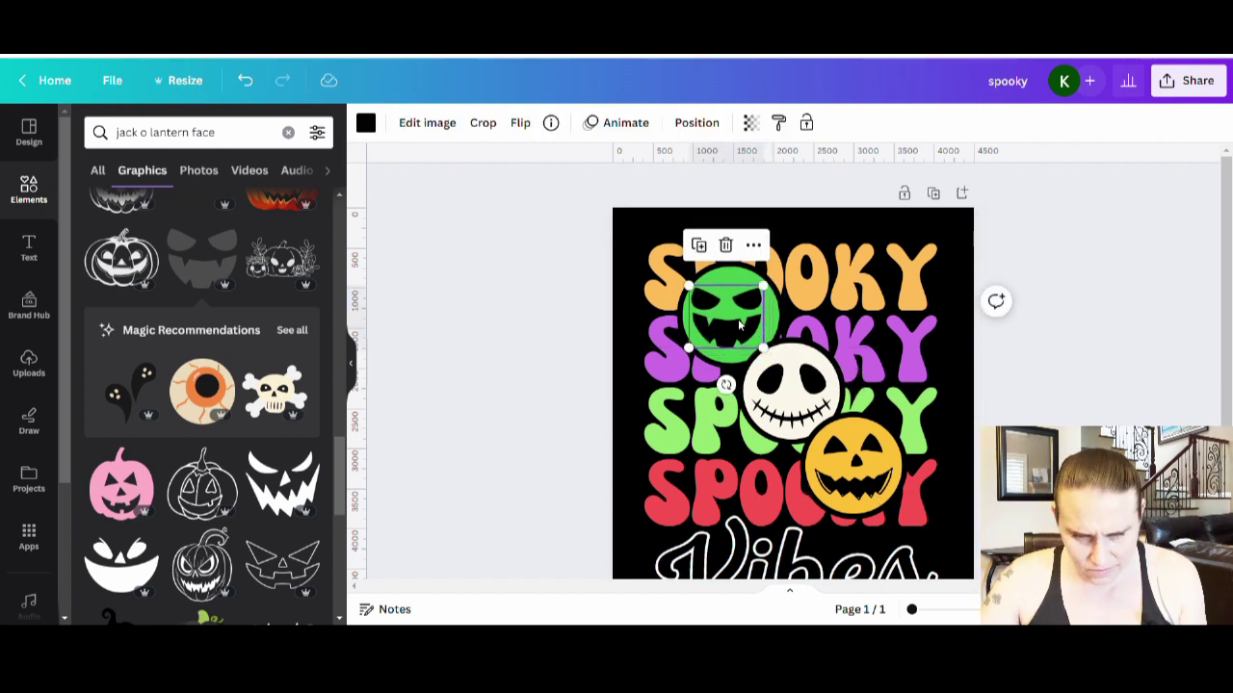
left_click(468, 372)
Look through more of the "jack o lantern face" graphics for other faces that could suit the design
scroll(243, 362, "down", 3)
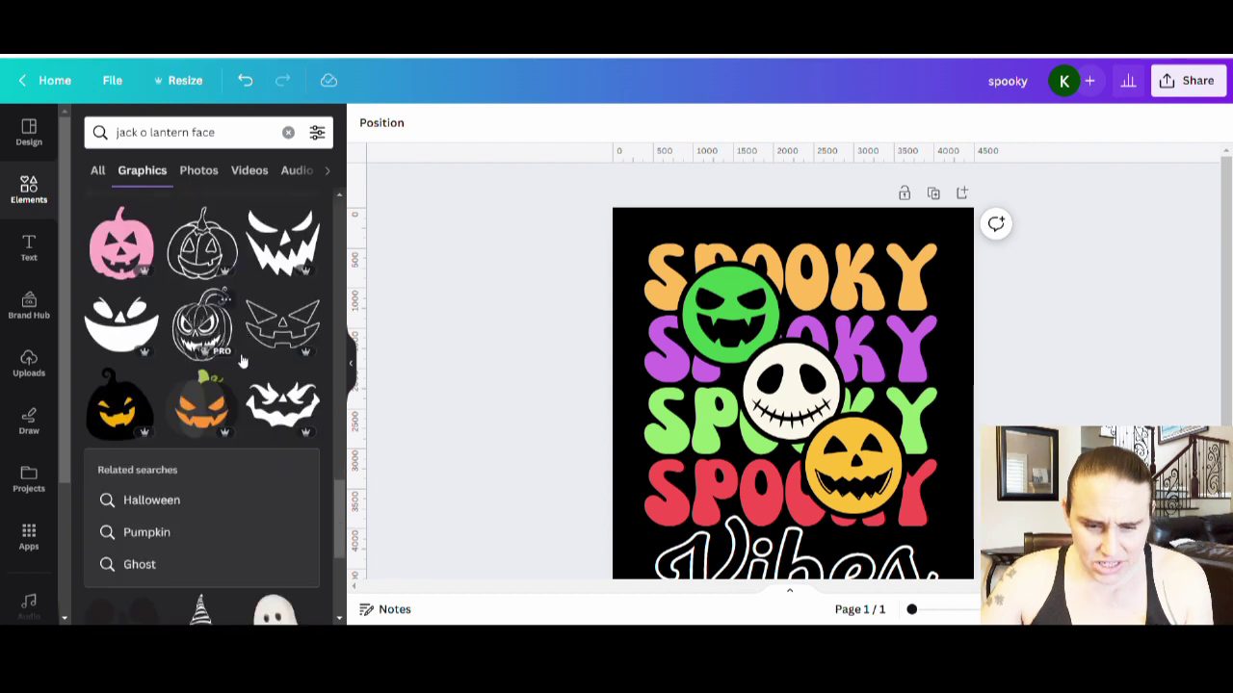
scroll(185, 299, "down", 5)
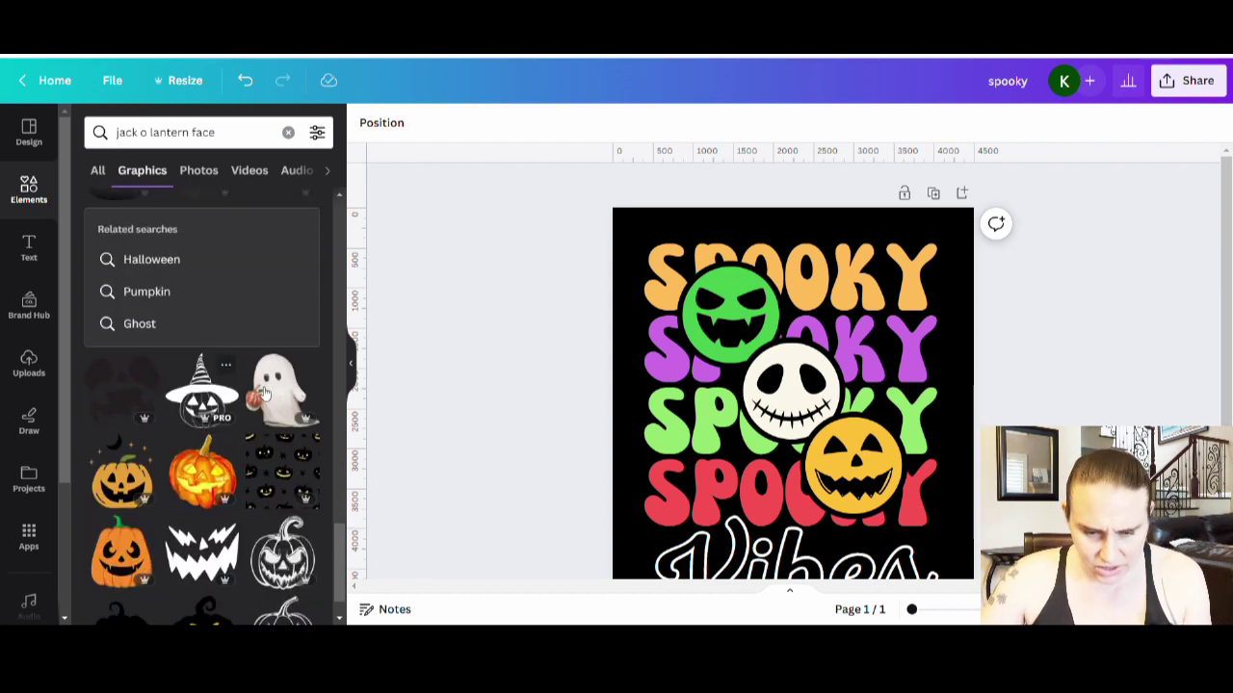
scroll(236, 405, "down", 5)
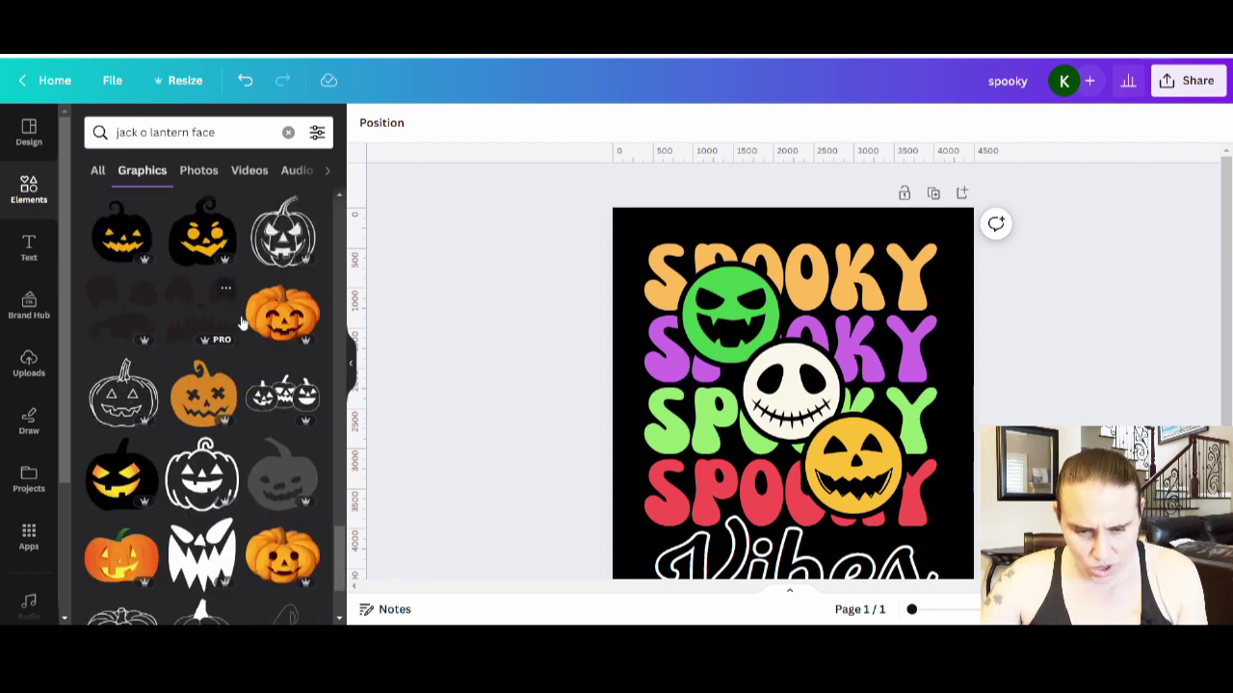
scroll(231, 375, "down", 5)
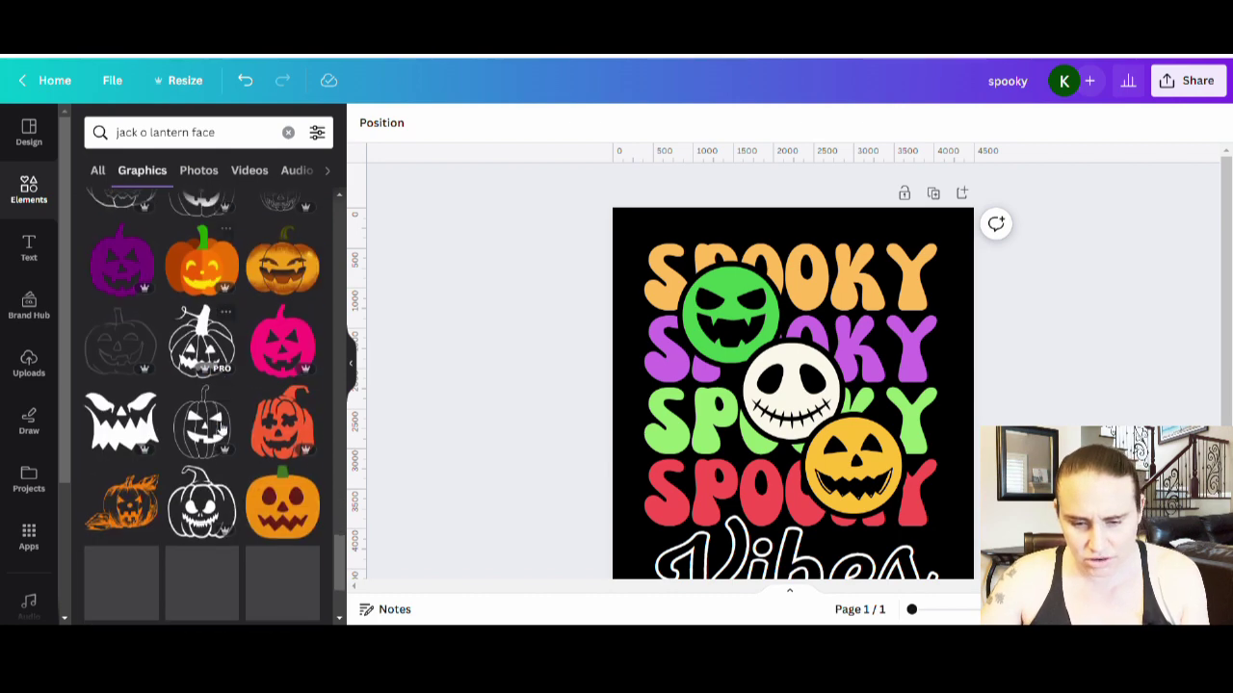
scroll(178, 493, "down", 3)
scroll(193, 487, "down", 5)
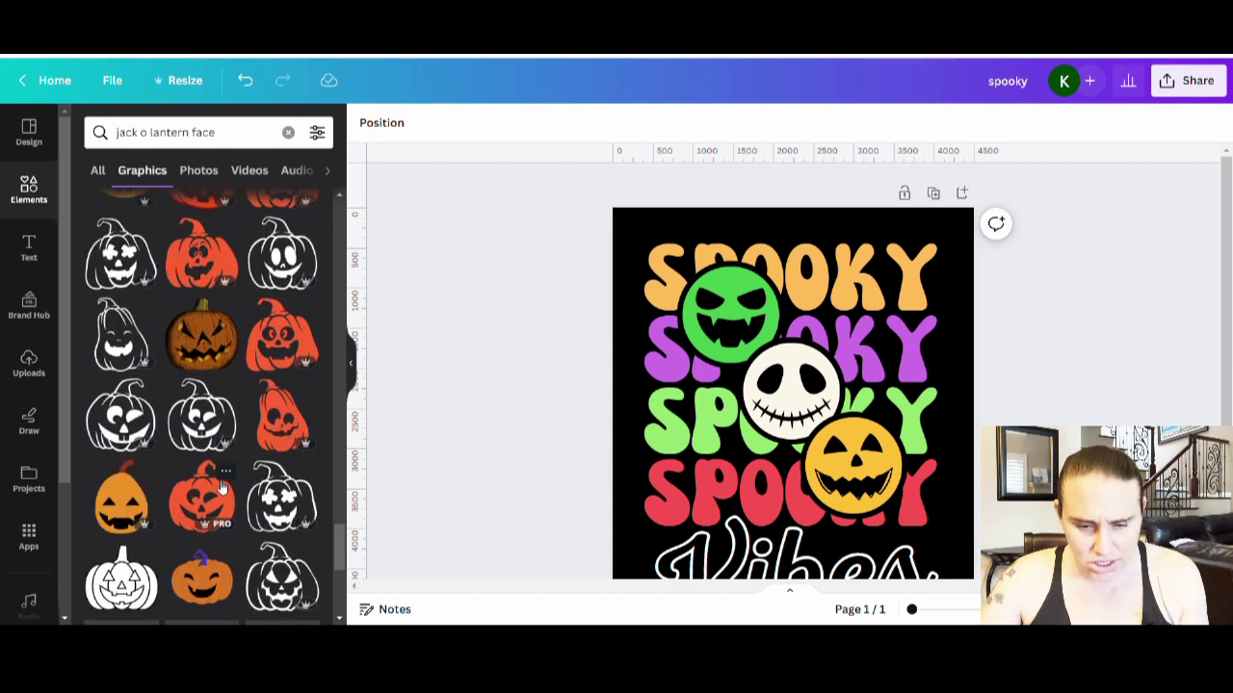
scroll(218, 474, "down", 10)
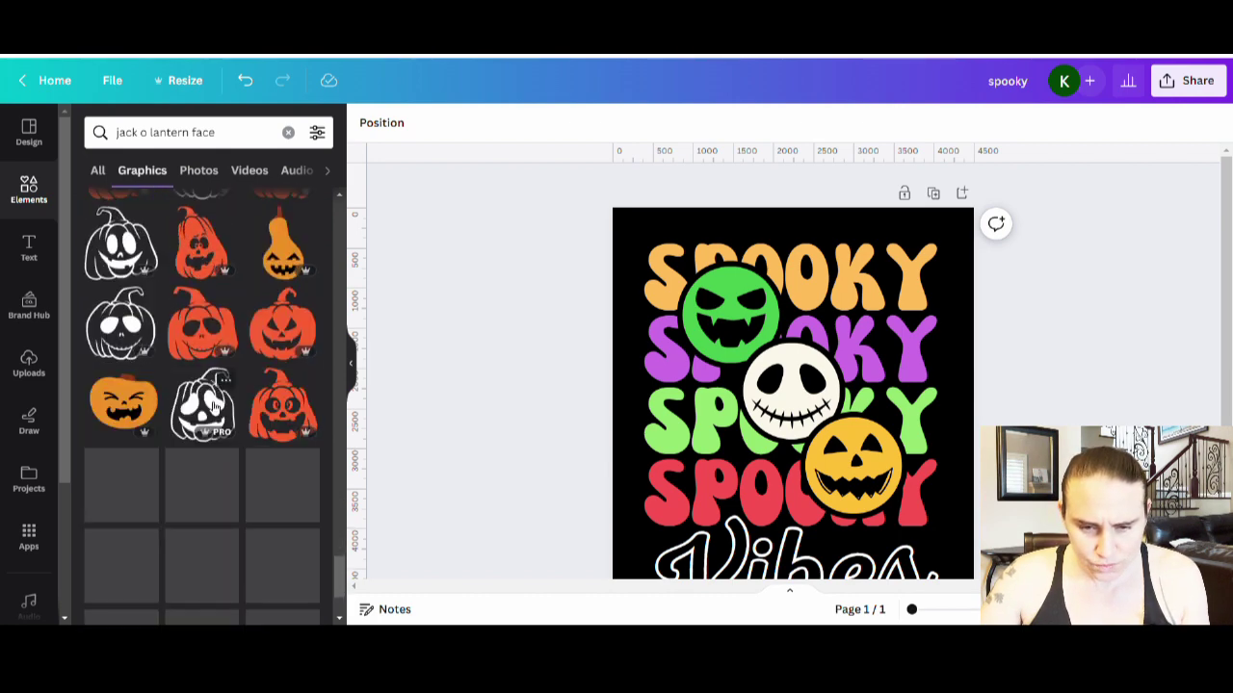
scroll(238, 482, "down", 10)
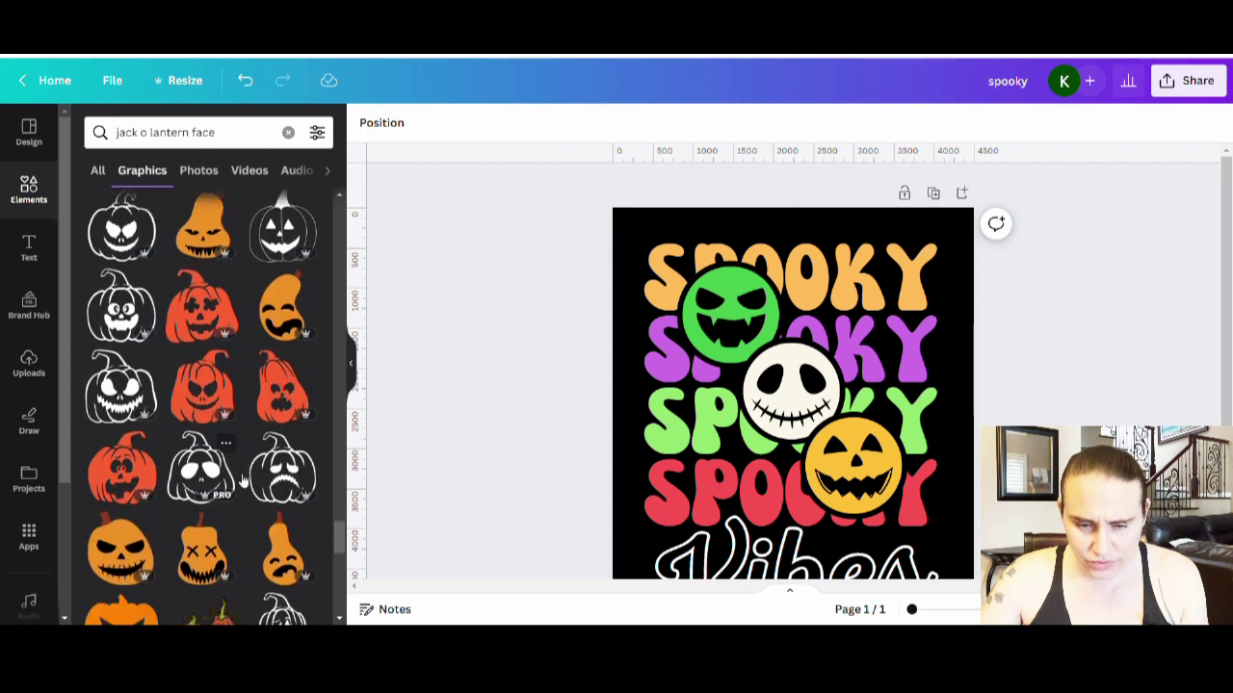
scroll(238, 471, "down", 8)
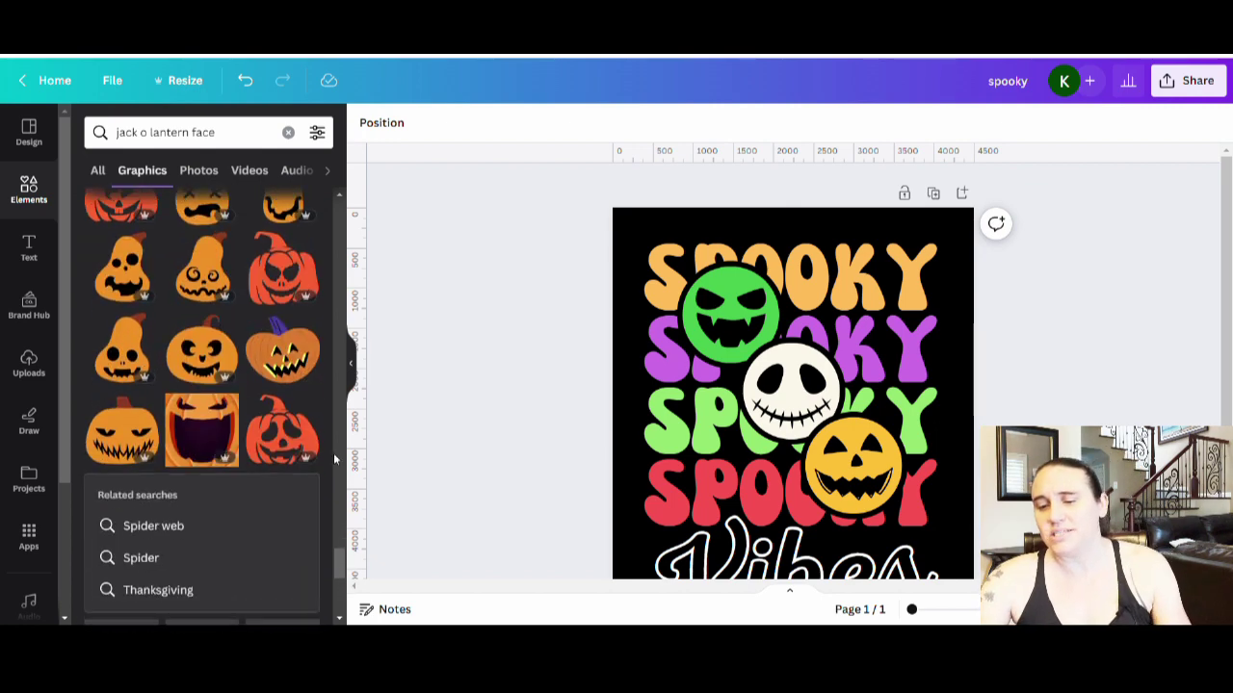
scroll(1103, 279, "down", 3)
scroll(1101, 269, "up", 3)
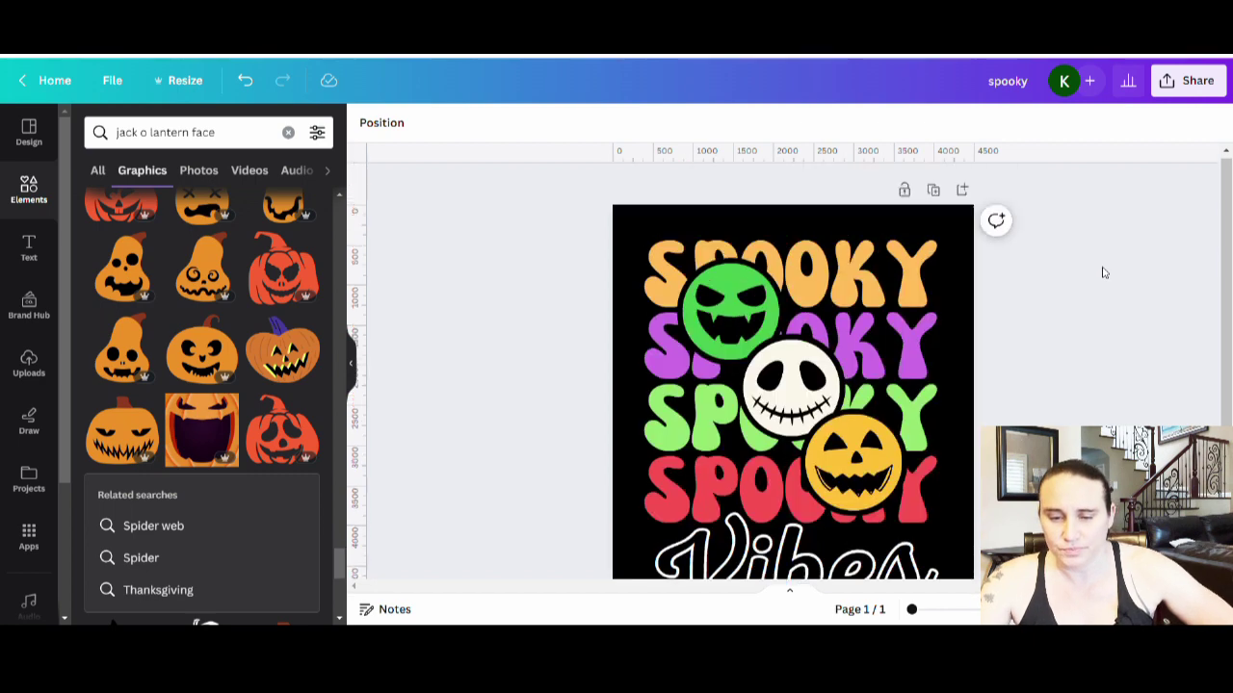
Hide the graphics results and review the whole design from the SPOOKY lines down to "Vibes"
scroll(1106, 264, "down", 2)
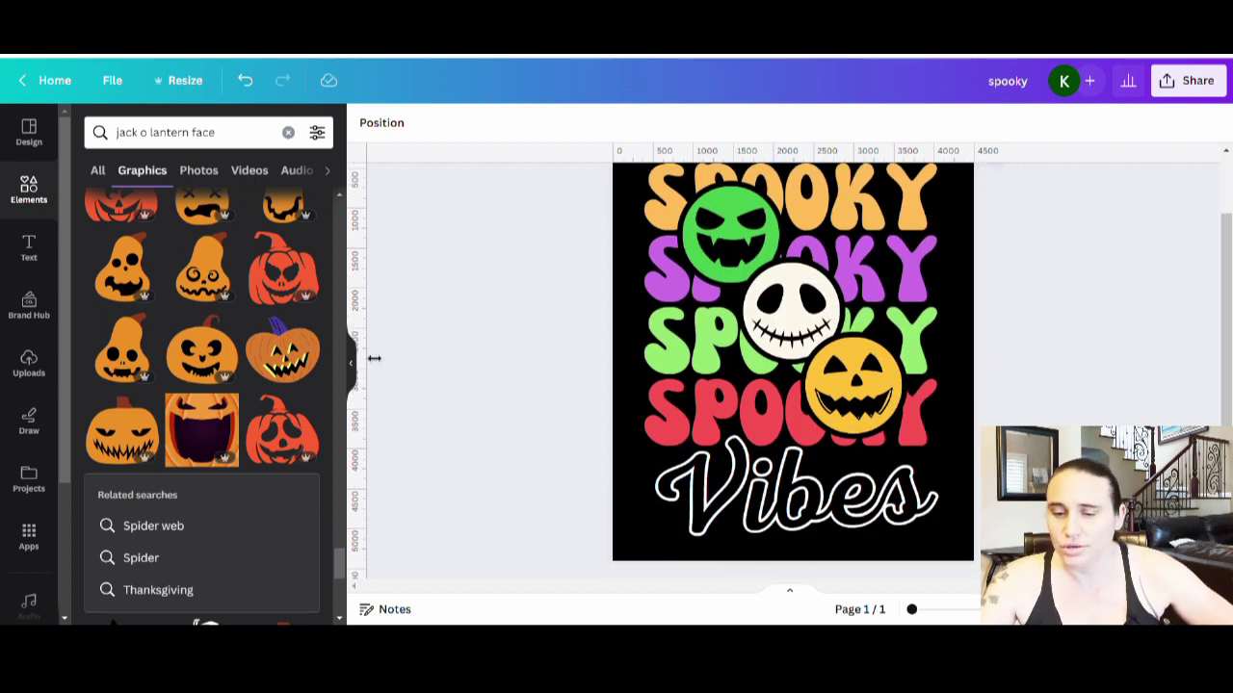
left_click(354, 364)
scroll(1117, 357, "up", 1)
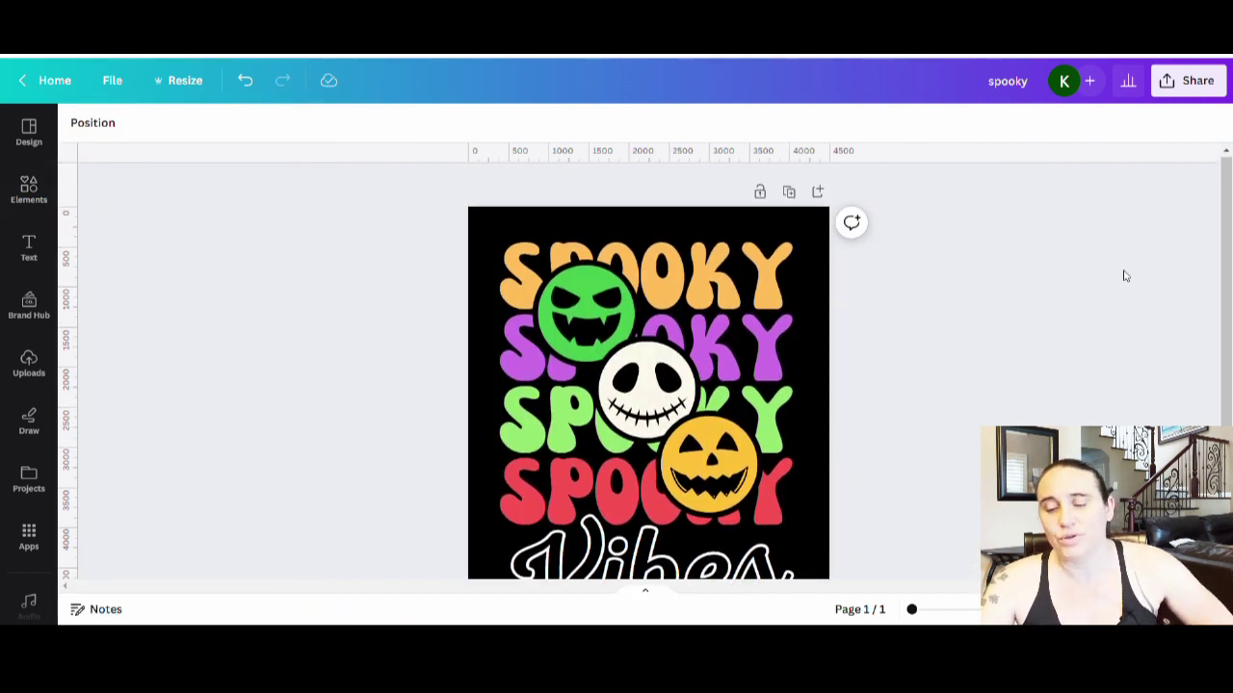
scroll(1123, 277, "down", 2)
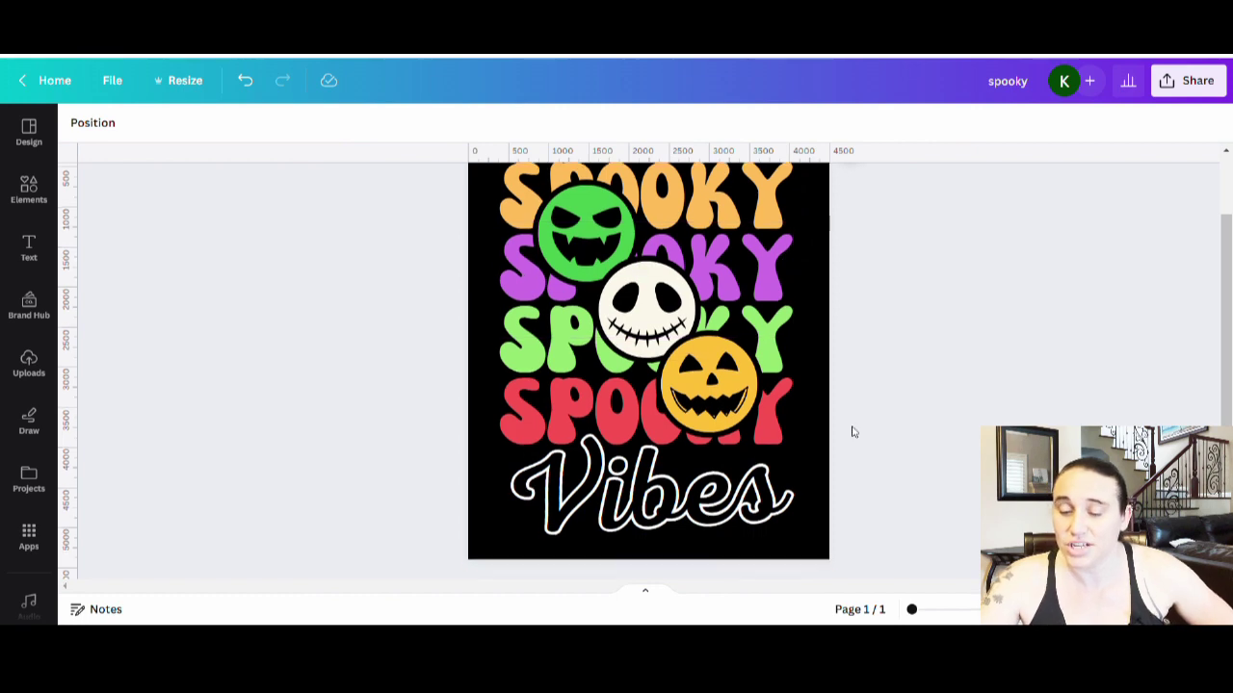
scroll(852, 432, "up", 2)
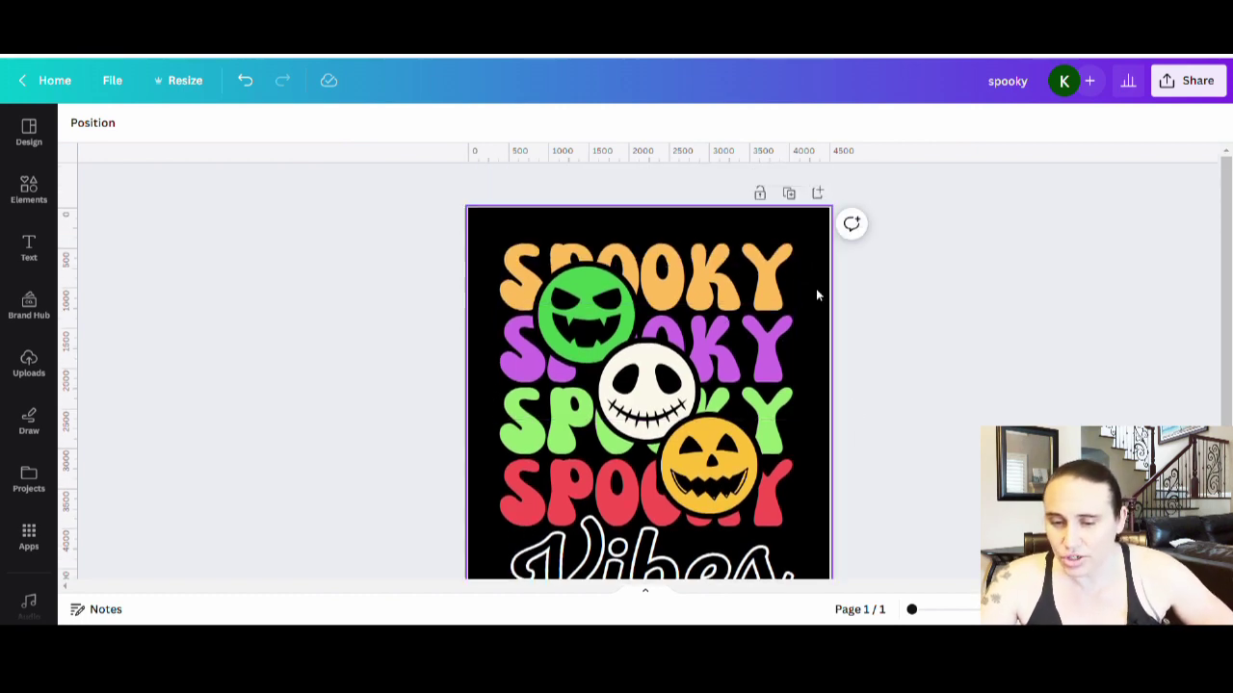
scroll(905, 391, "down", 3)
scroll(897, 412, "up", 3)
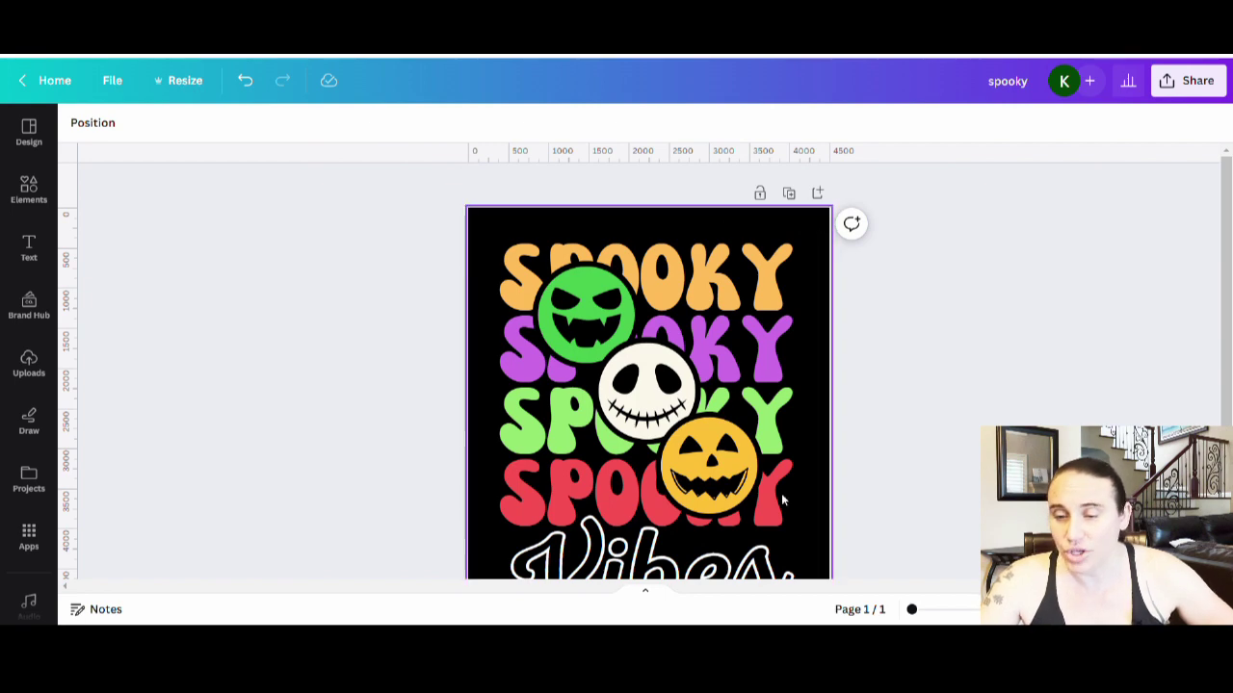
scroll(819, 236, "down", 3)
scroll(867, 260, "up", 3)
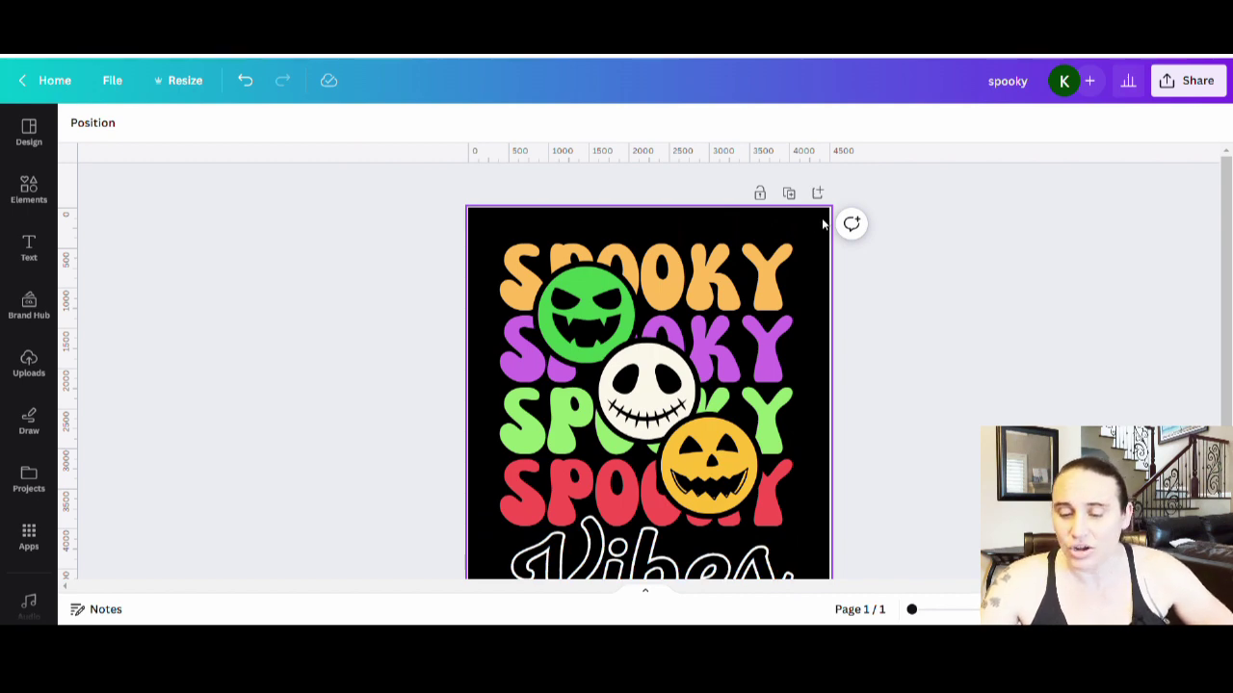
Select all the text, circles and faces together, enlarge them to nearly fill the black page, and center them
left_click_drag(823, 224, 521, 583)
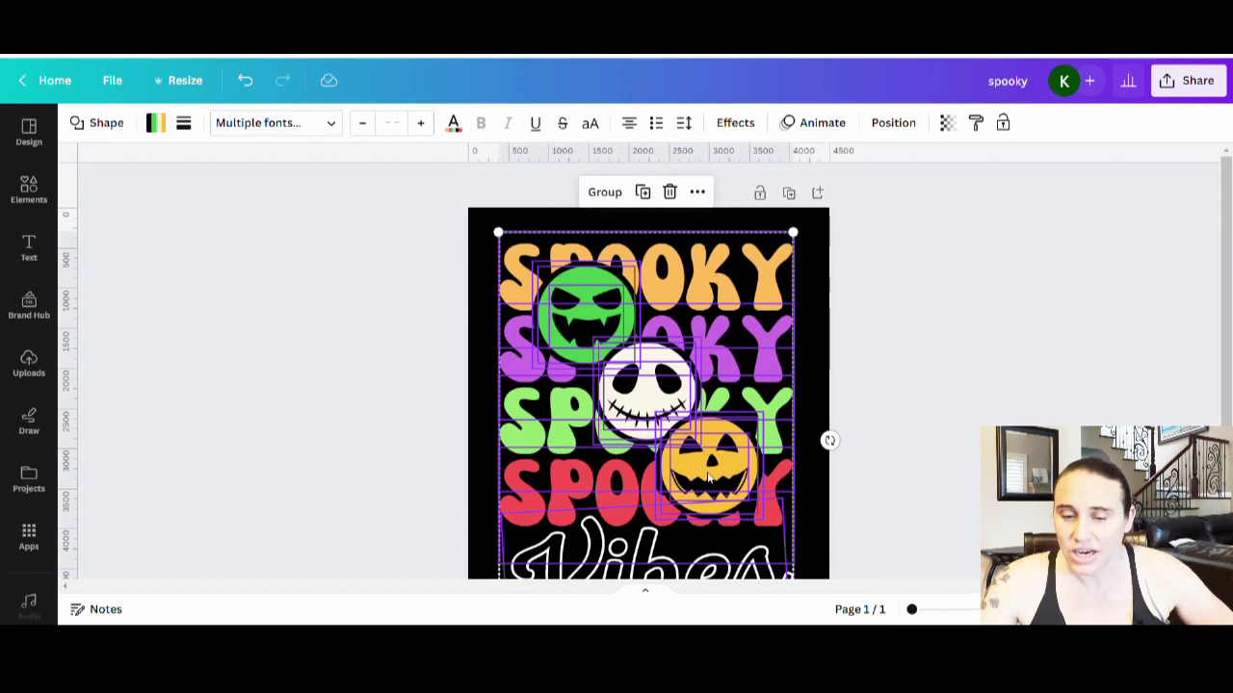
left_click_drag(701, 475, 722, 428)
scroll(722, 428, "down", 2)
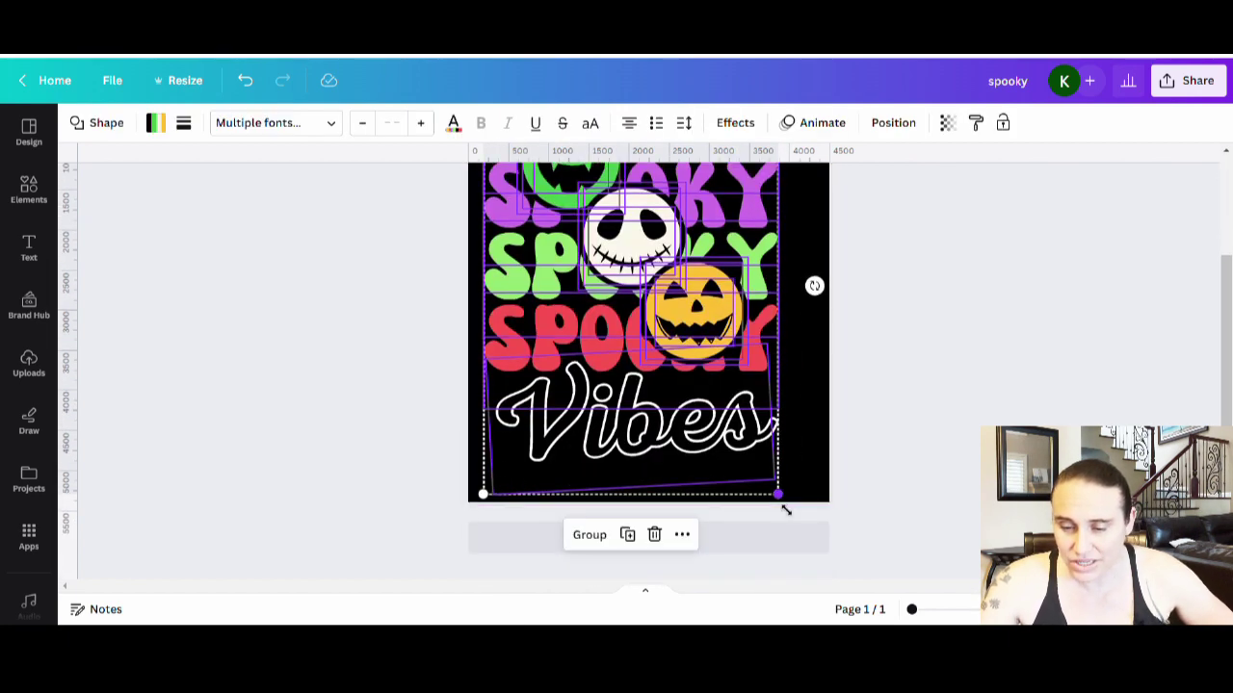
left_click_drag(785, 510, 807, 534)
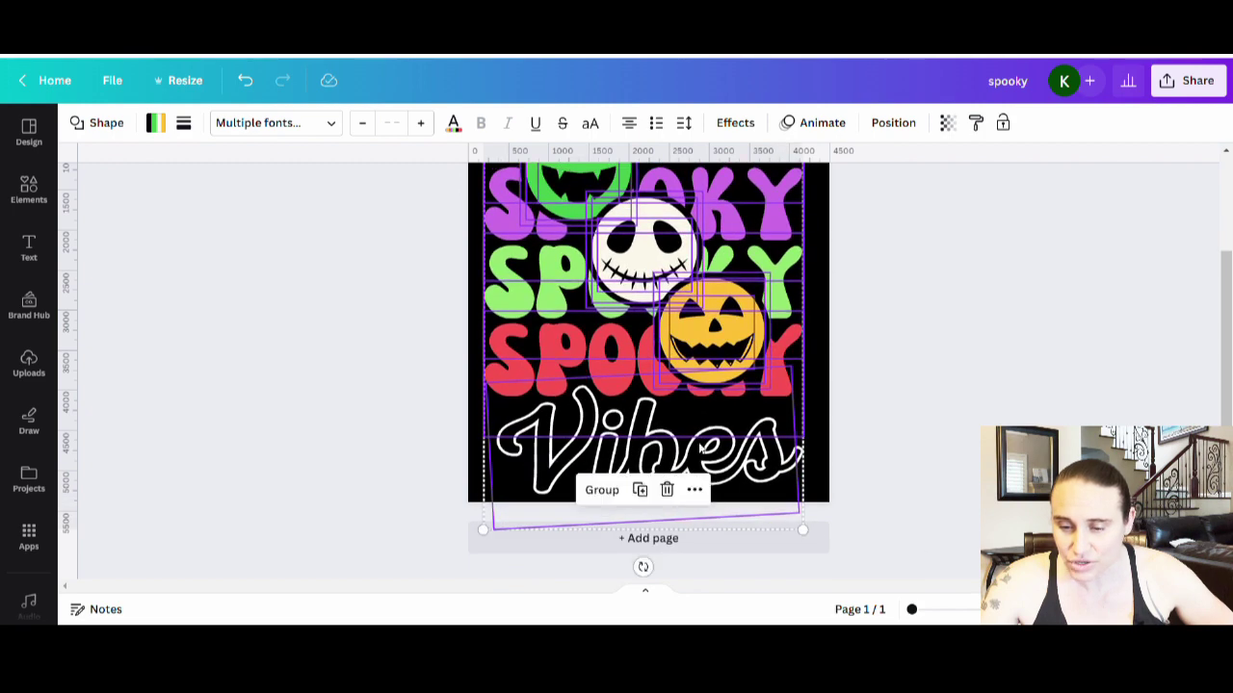
left_click(678, 412)
scroll(680, 412, "up", 2)
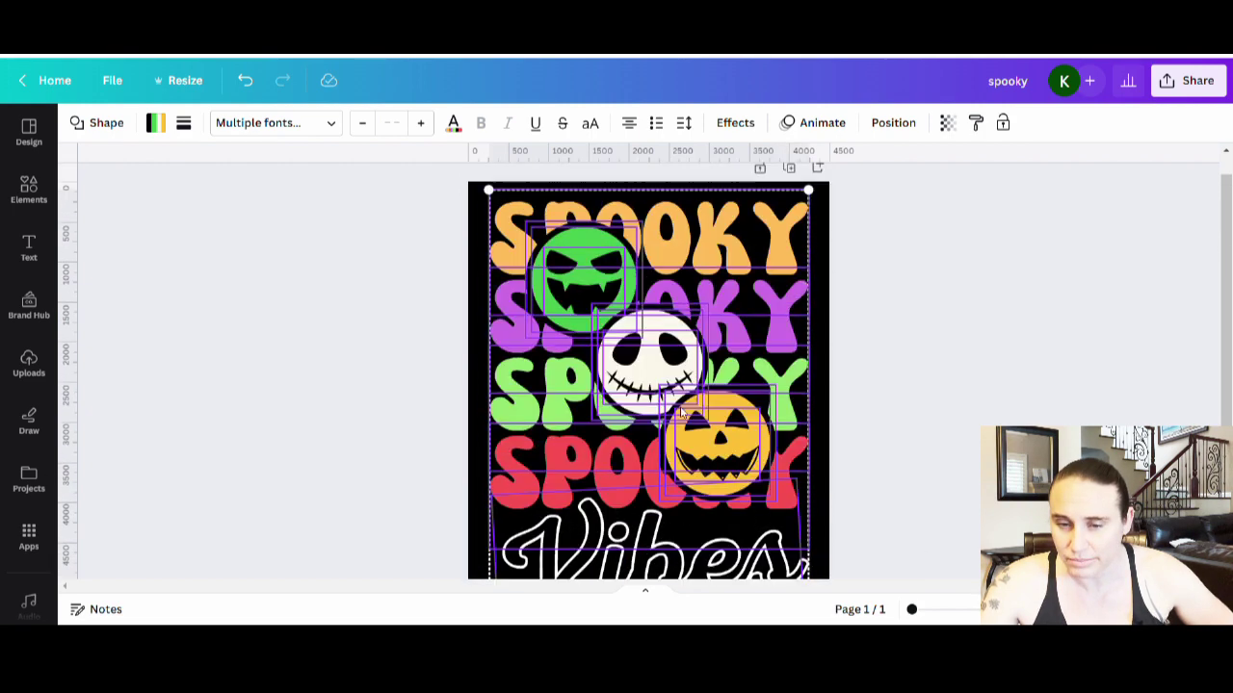
scroll(680, 412, "up", 1)
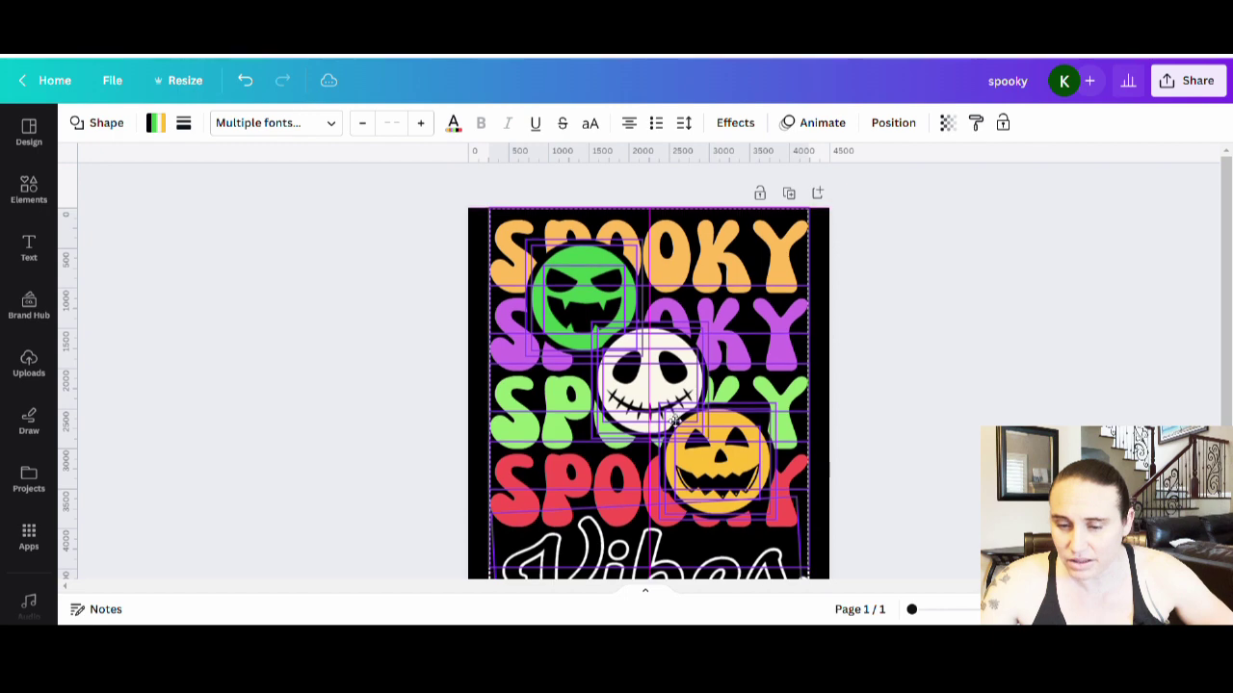
scroll(664, 422, "down", 3)
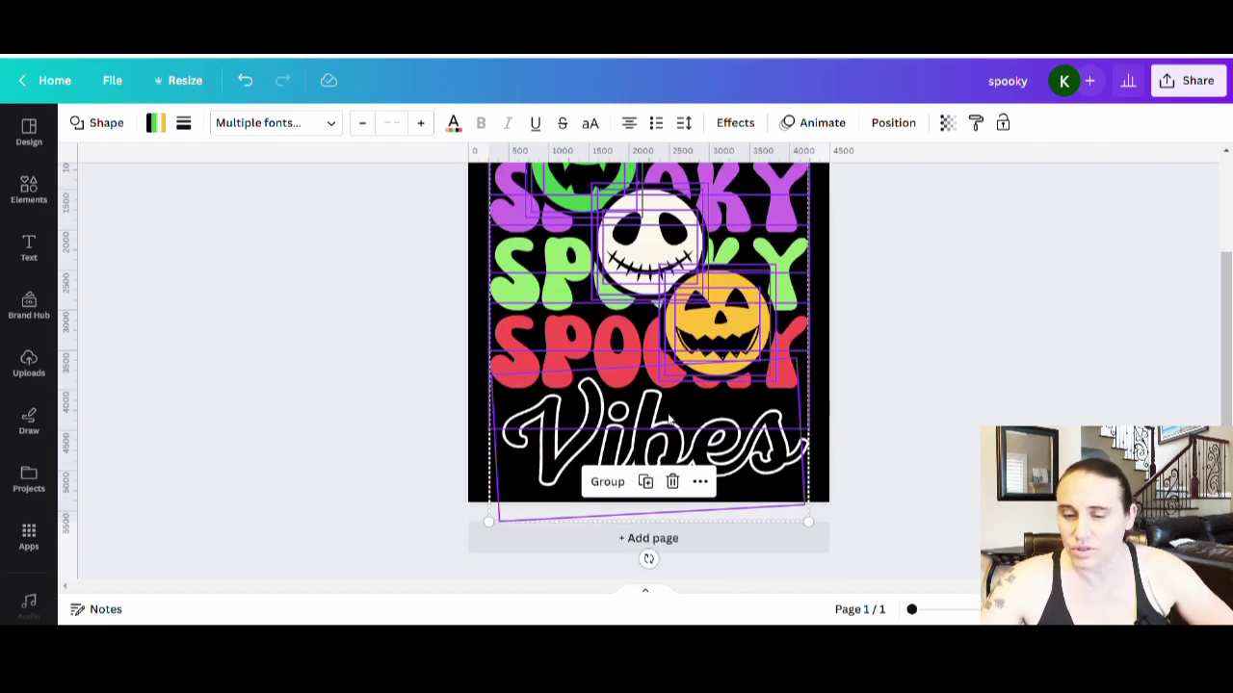
left_click(1009, 314)
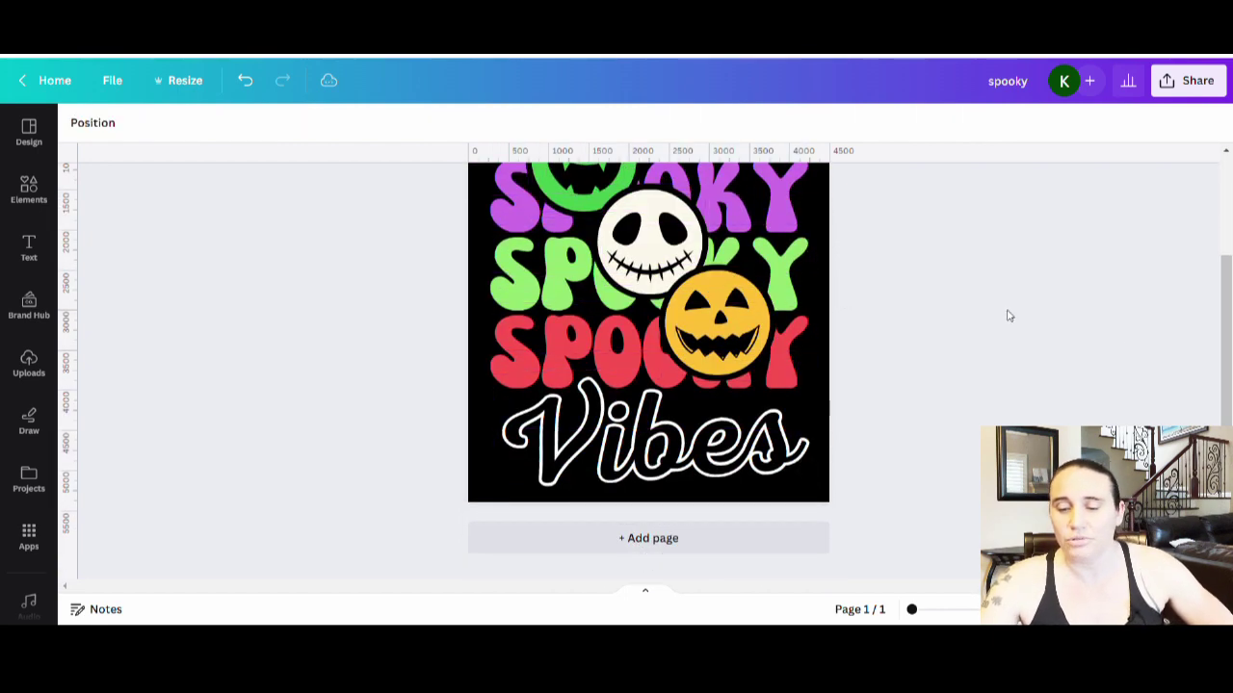
scroll(1108, 334, "up", 3)
scroll(1056, 295, "down", 3)
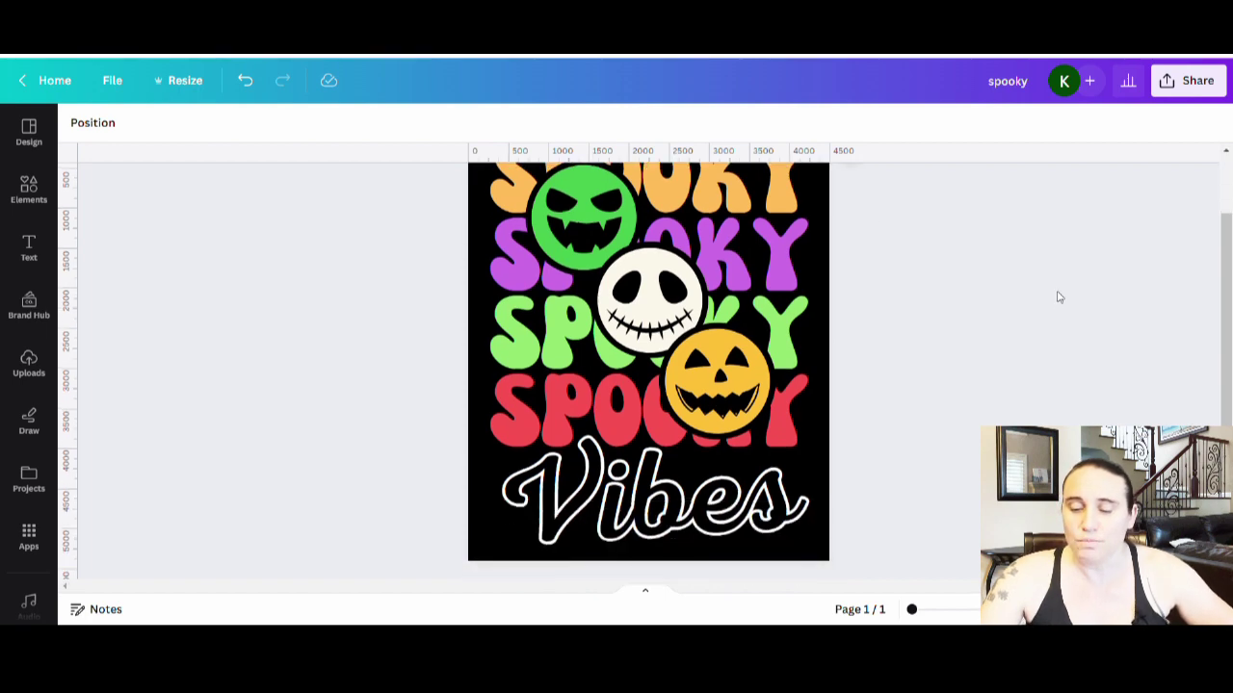
scroll(1053, 297, "up", 3)
scroll(1117, 289, "down", 2)
scroll(1092, 298, "up", 2)
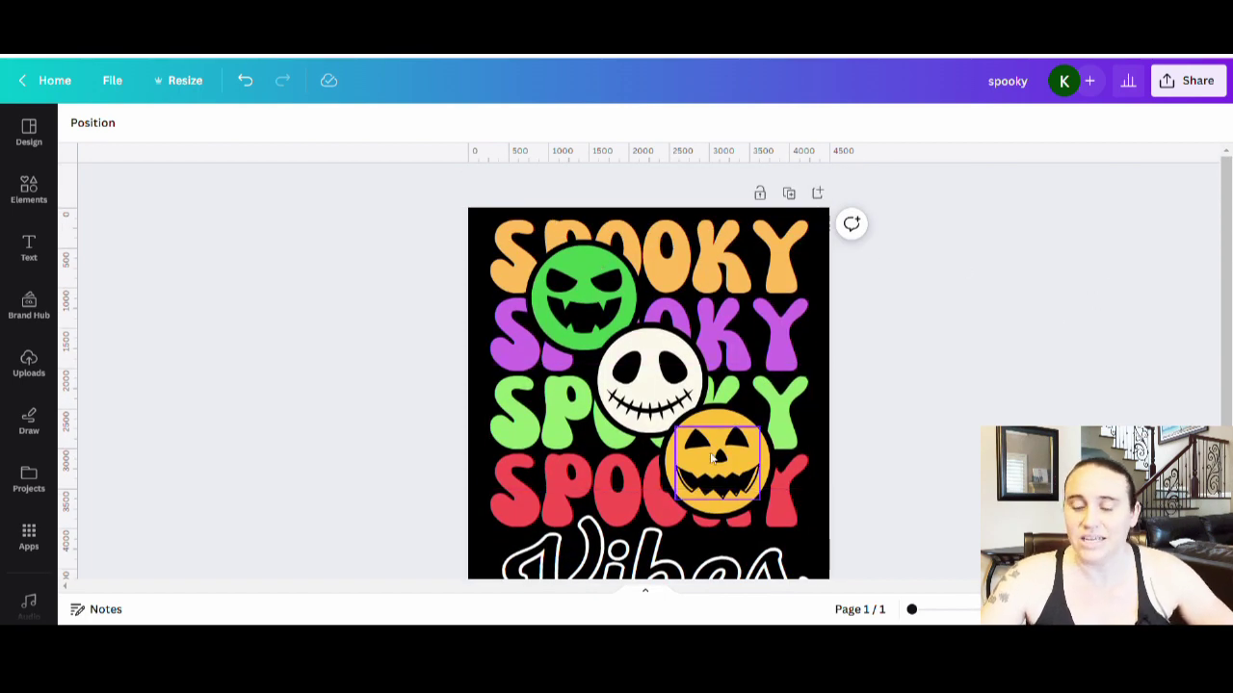
scroll(641, 490, "down", 3)
scroll(954, 328, "up", 3)
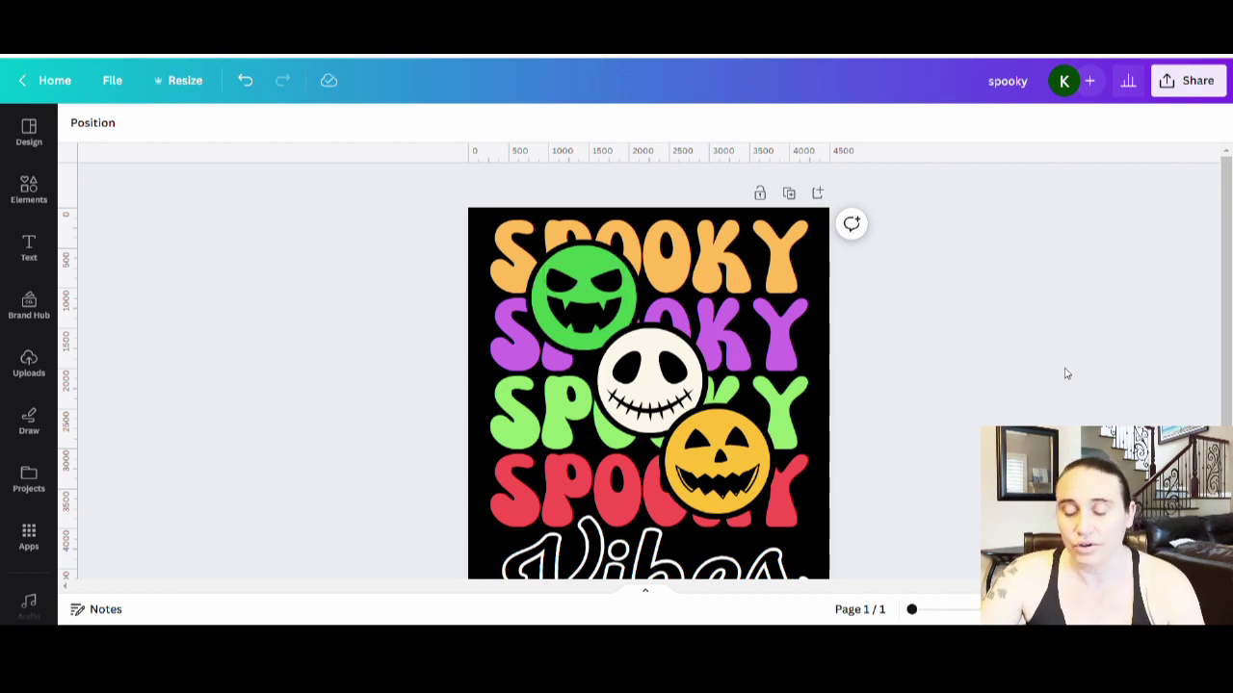
scroll(1067, 386, "down", 2)
scroll(1156, 412, "up", 2)
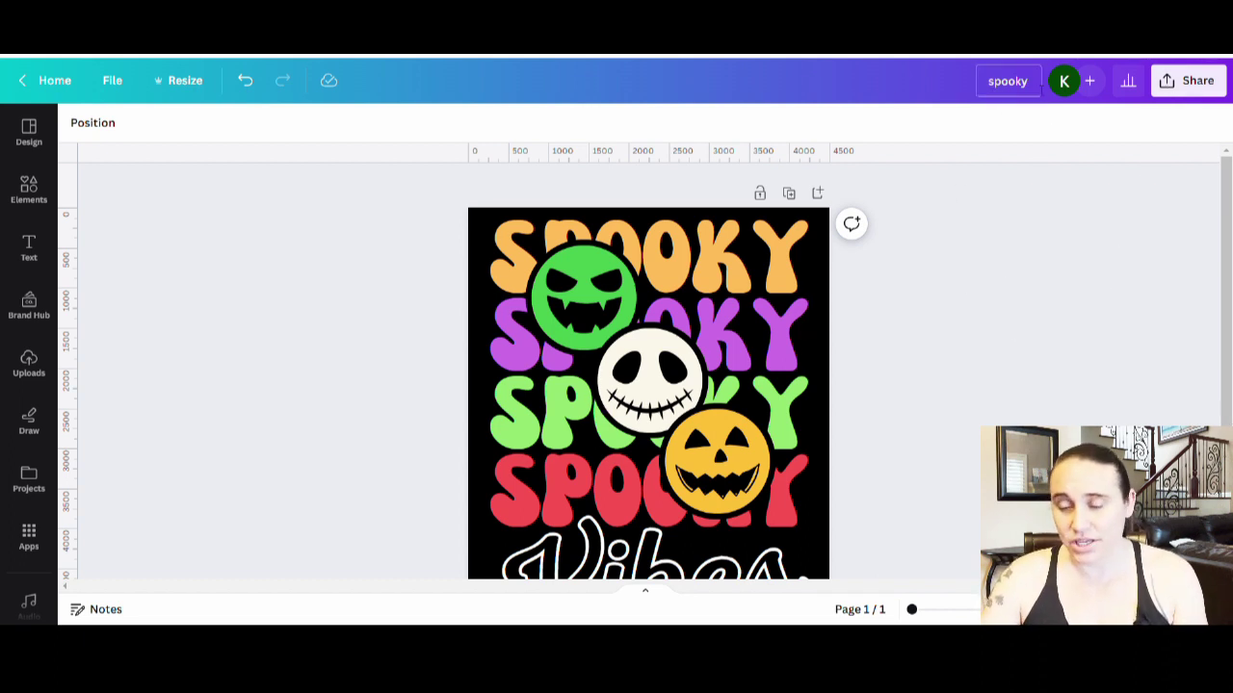
Rename the design as "spooky faces"
left_click(1036, 92)
type("fac")
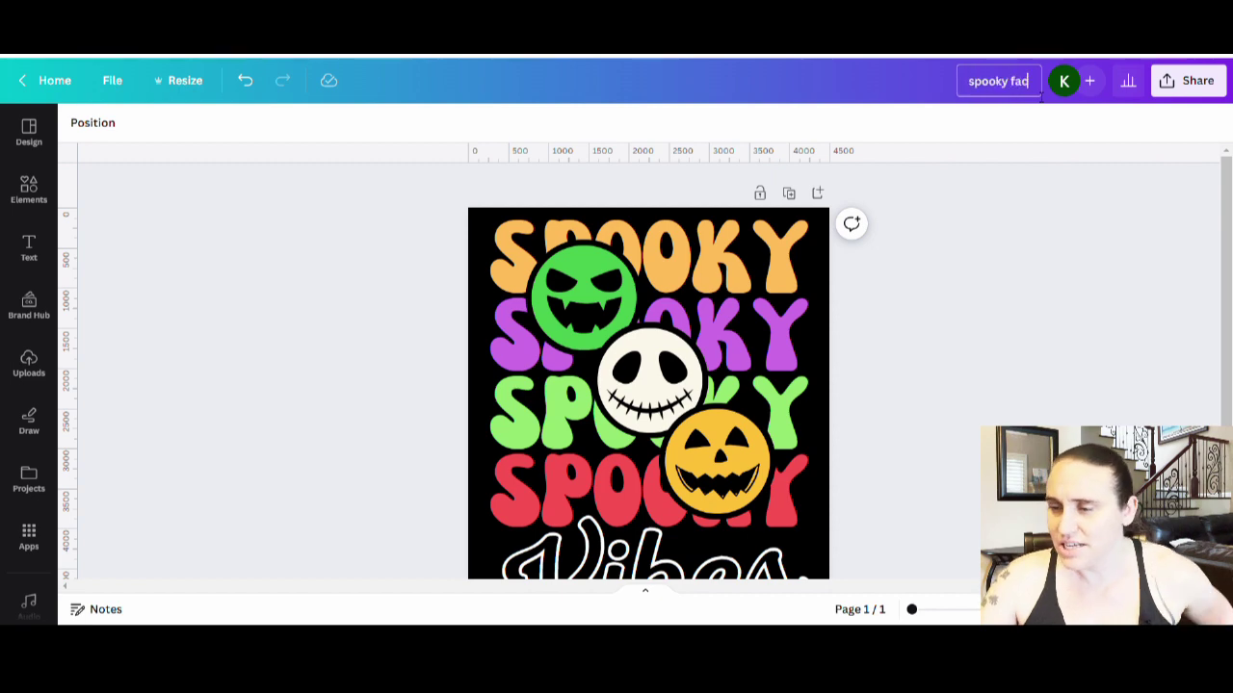
type("es")
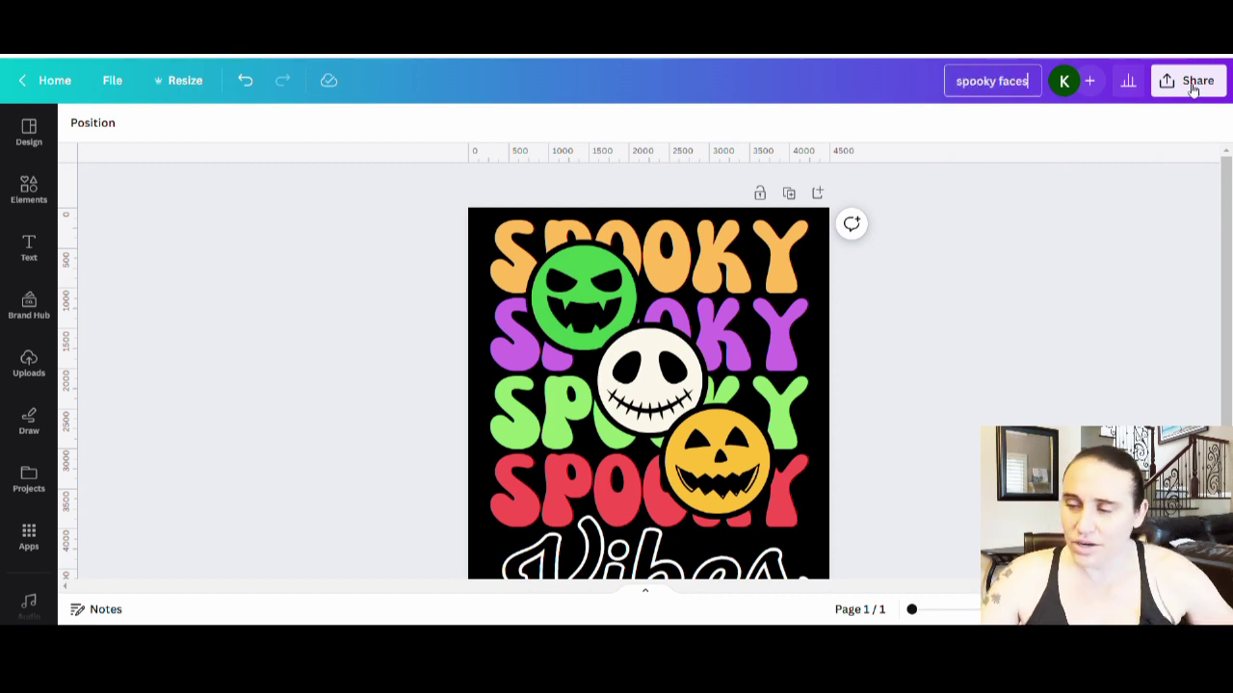
Download the design as a PNG at size 1 (4,500 × 5,400 px) with a transparent background
left_click(1181, 90)
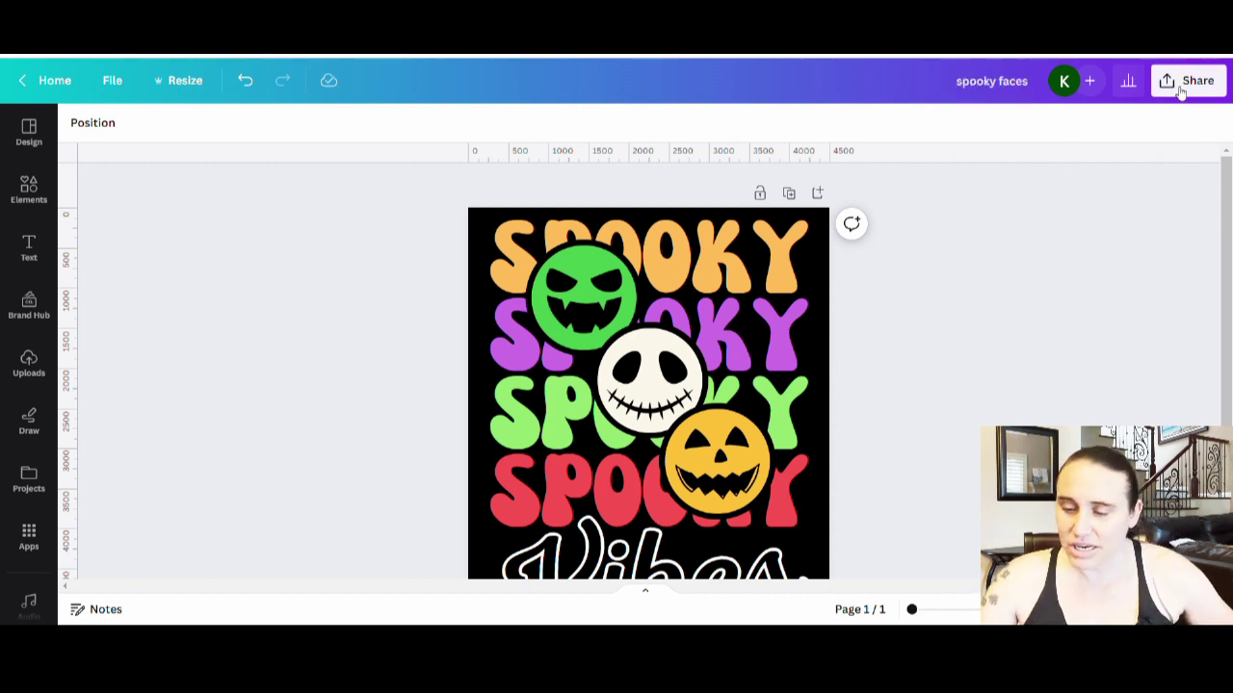
scroll(1067, 303, "down", 1)
left_click(972, 423)
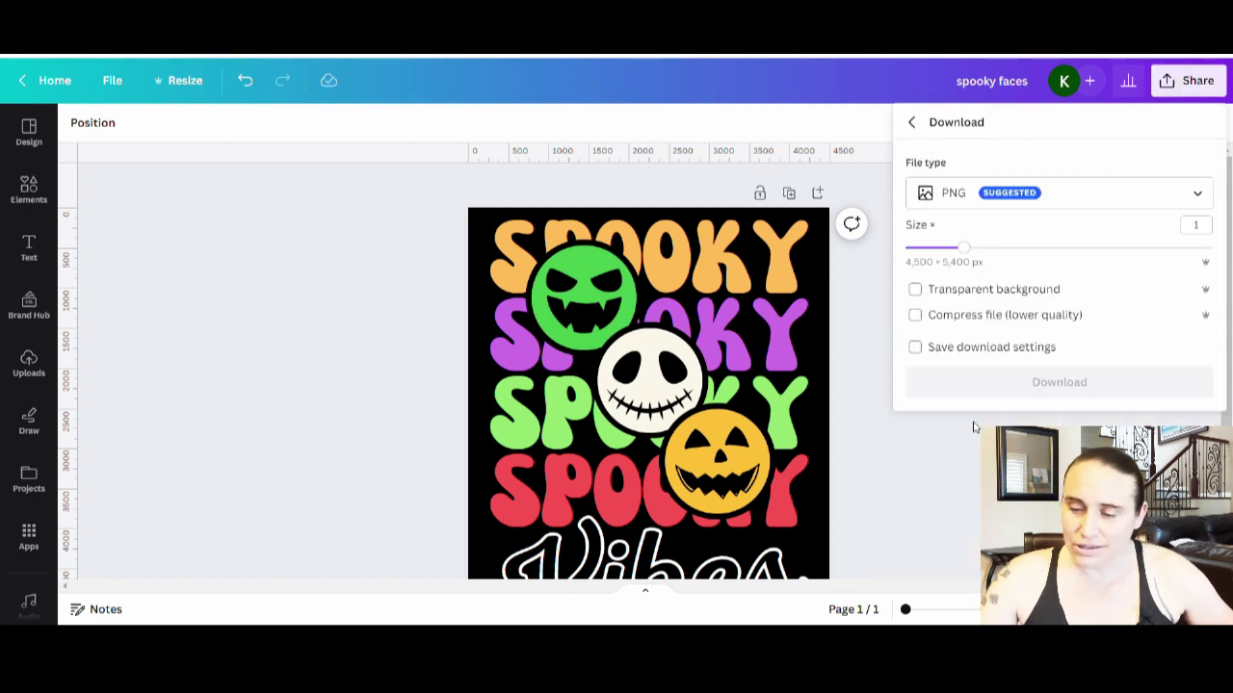
left_click(963, 289)
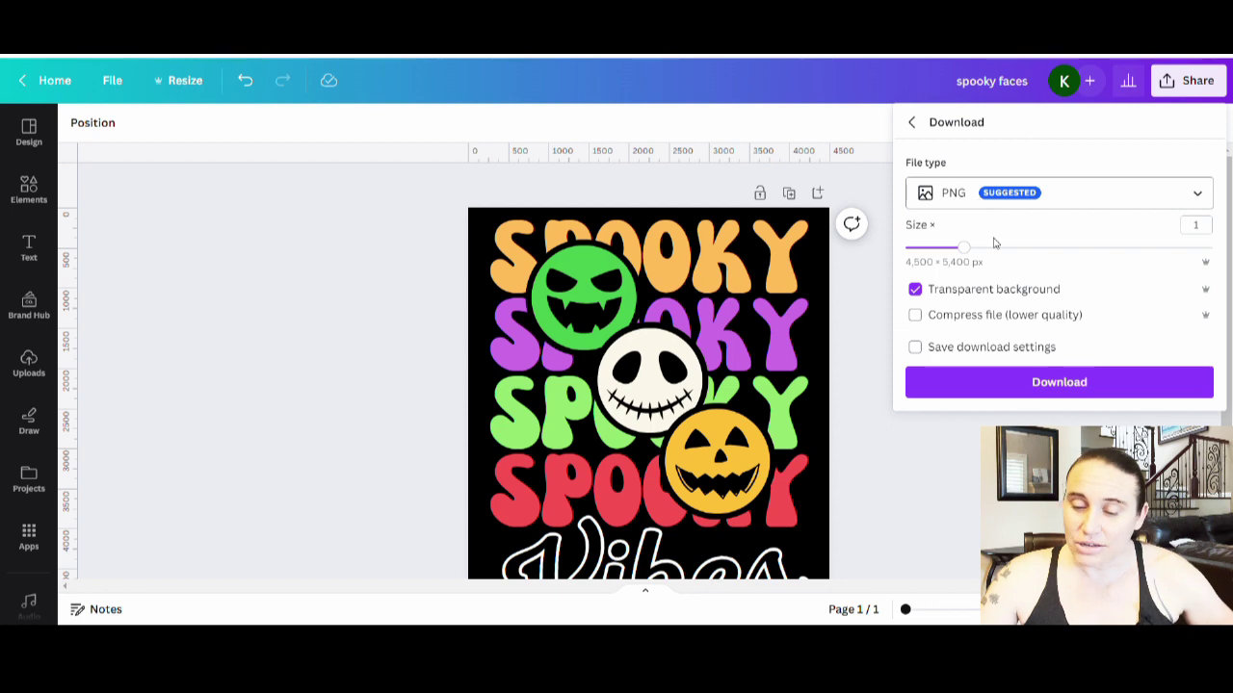
left_click(1088, 389)
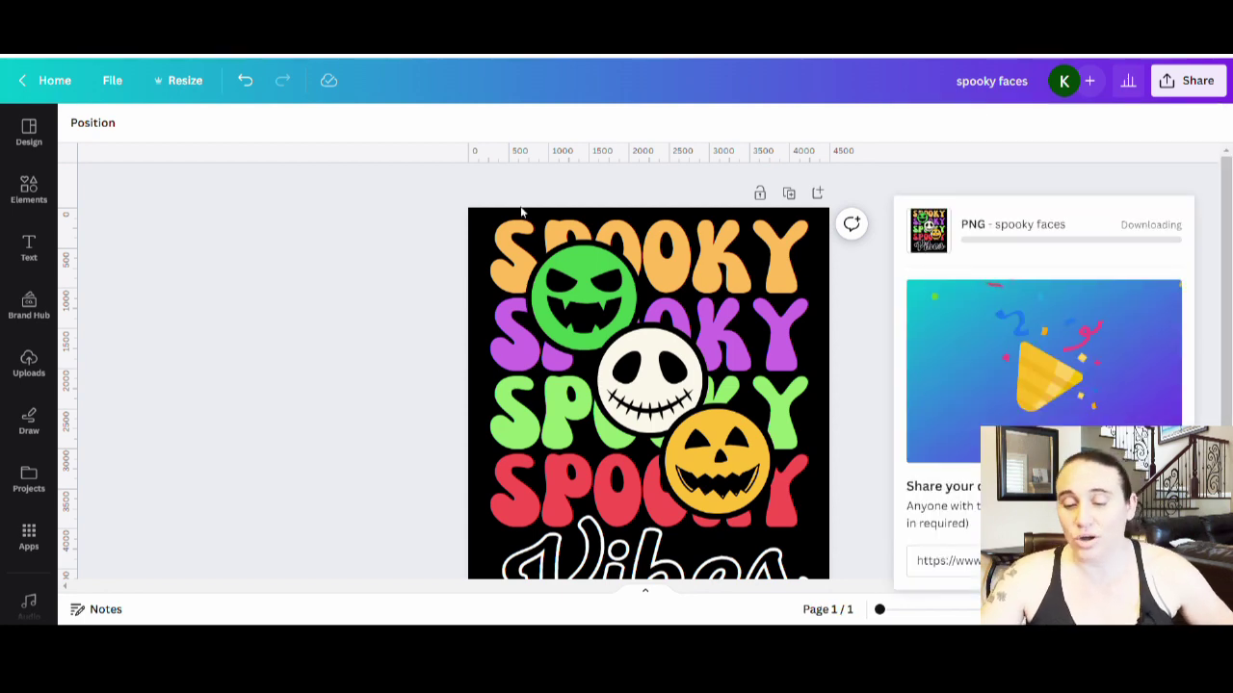